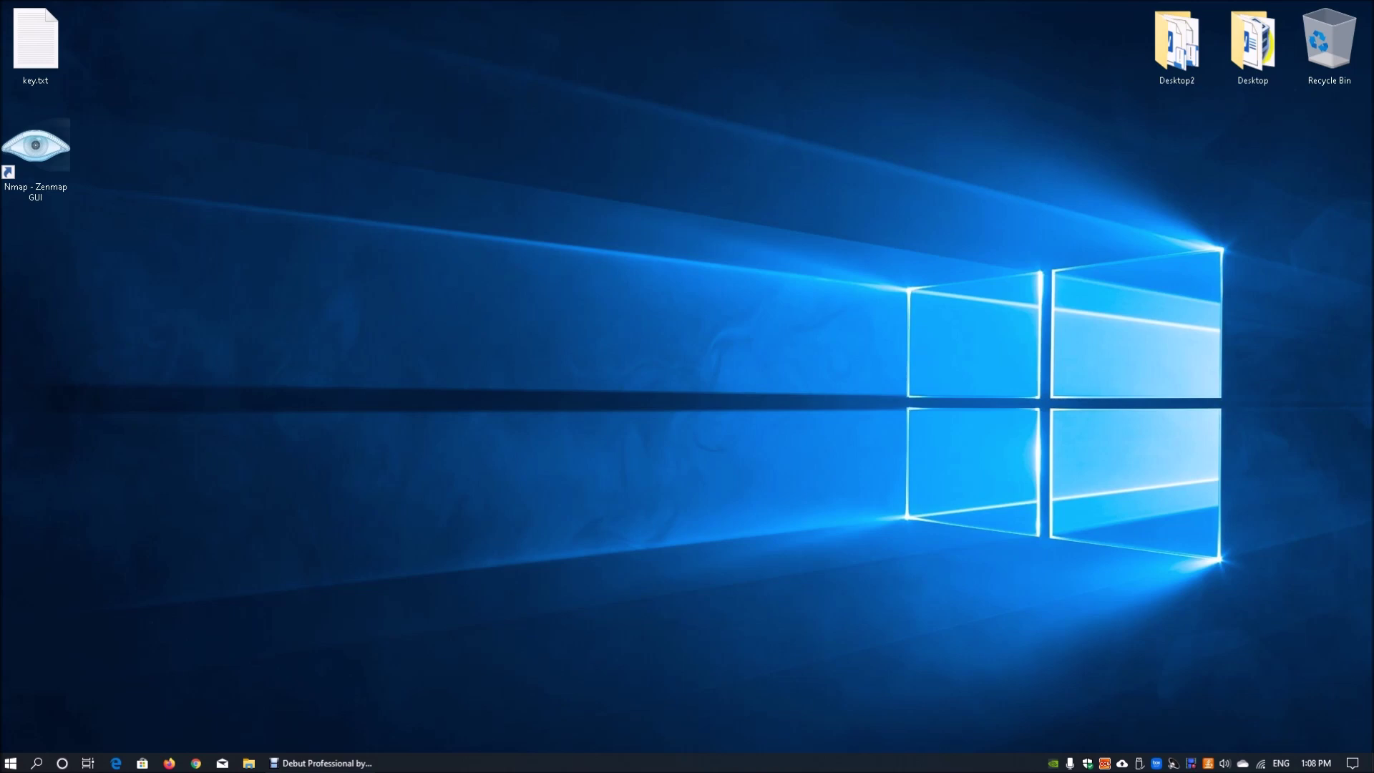
Step: Open Google in Chrome, search the person's full name, and add a closing quotation mark
left_click(196, 763)
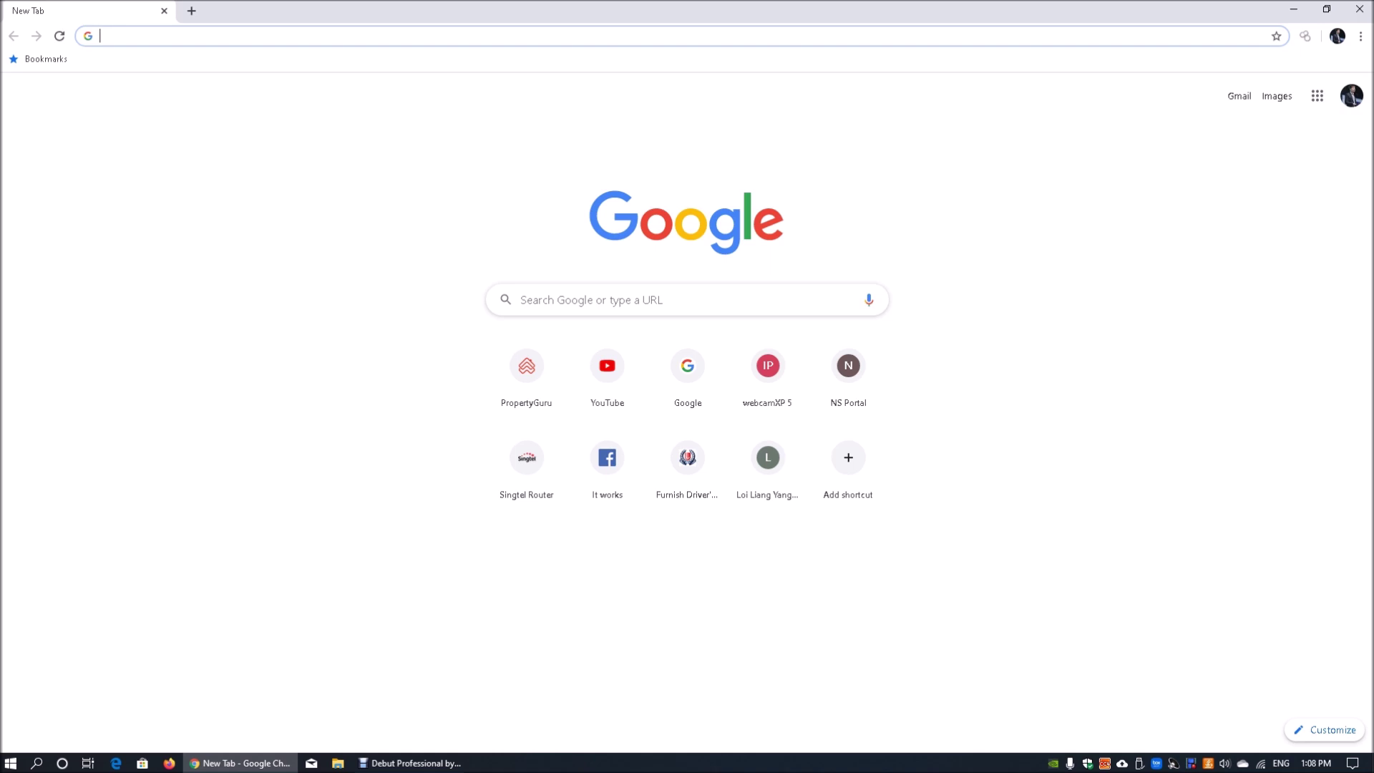
type("goog")
key("Return")
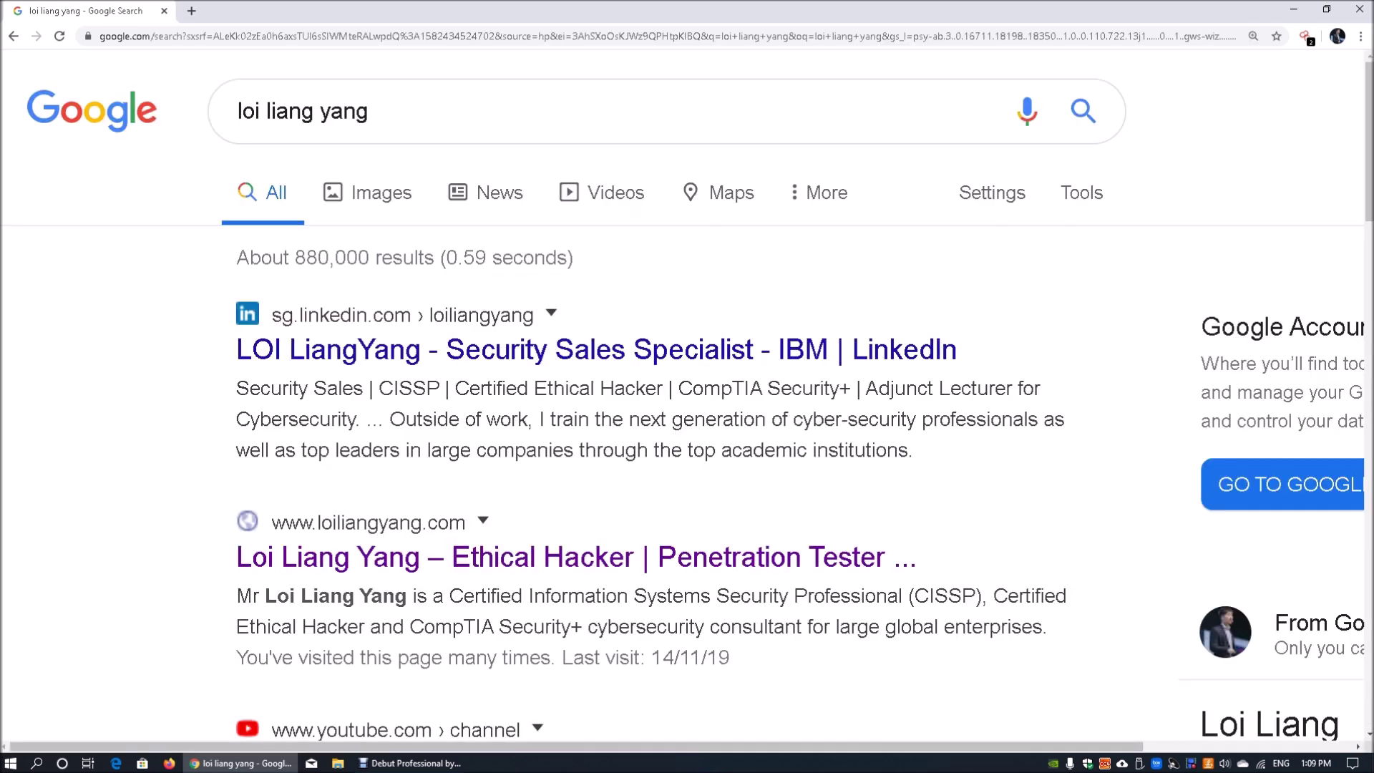
left_click(368, 111)
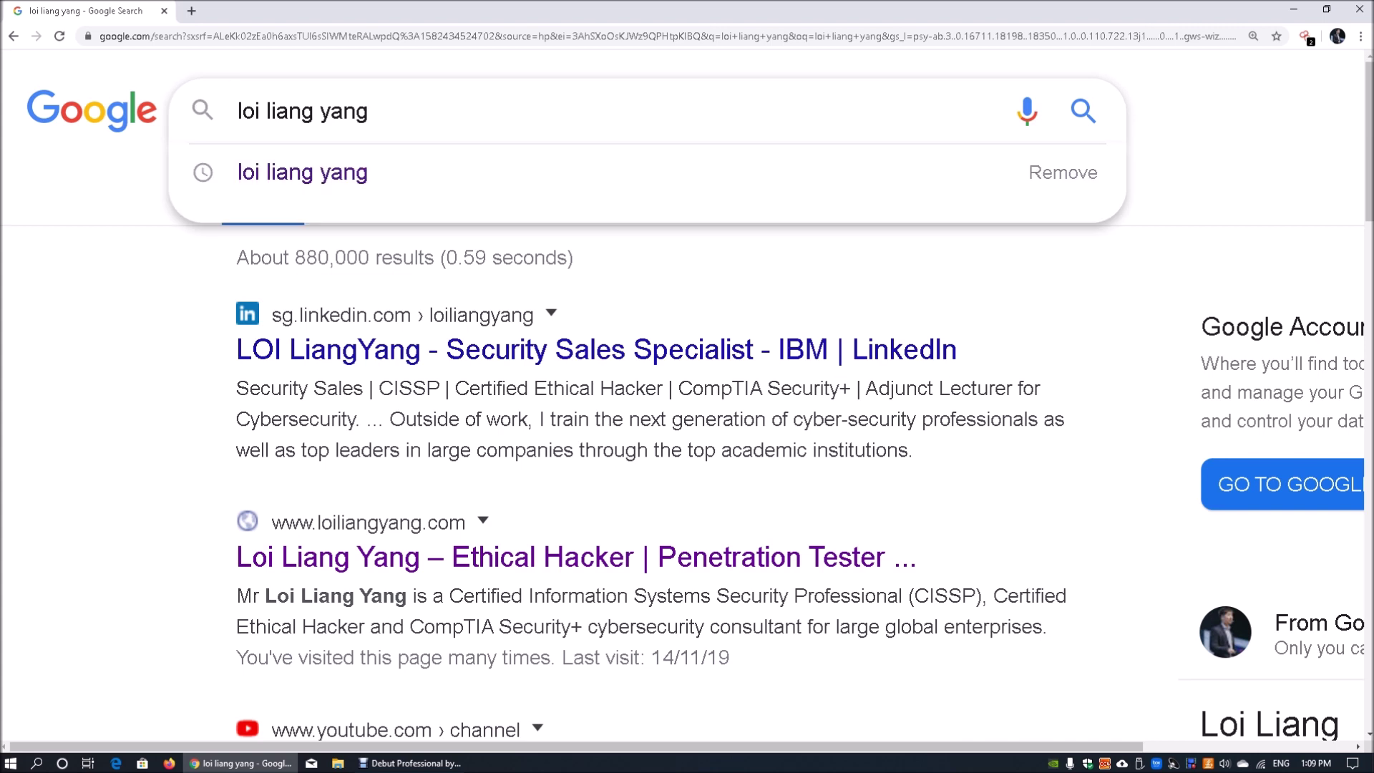
type("\"")
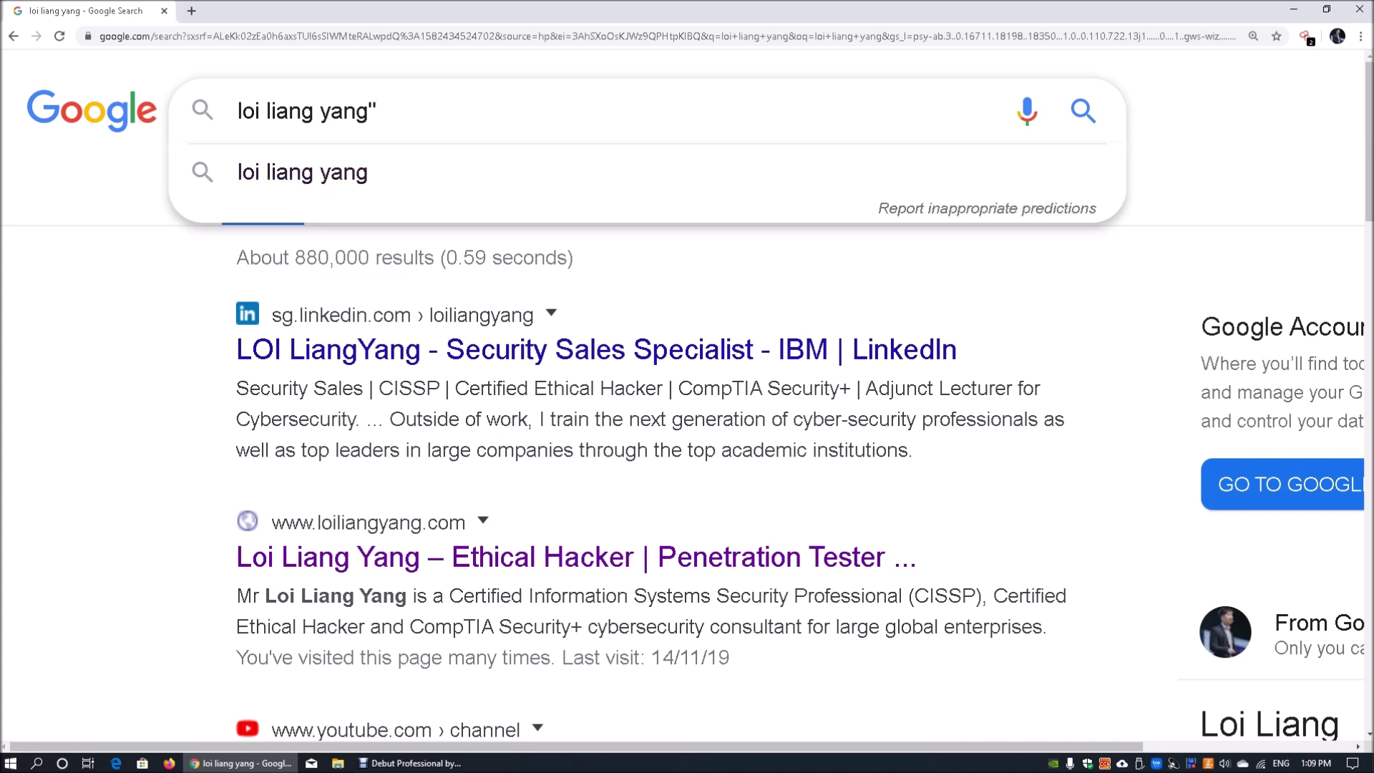
Step: Add an opening quote so the full name becomes an exact-phrase search, about 13,700 results
left_click(236, 111)
type("\"")
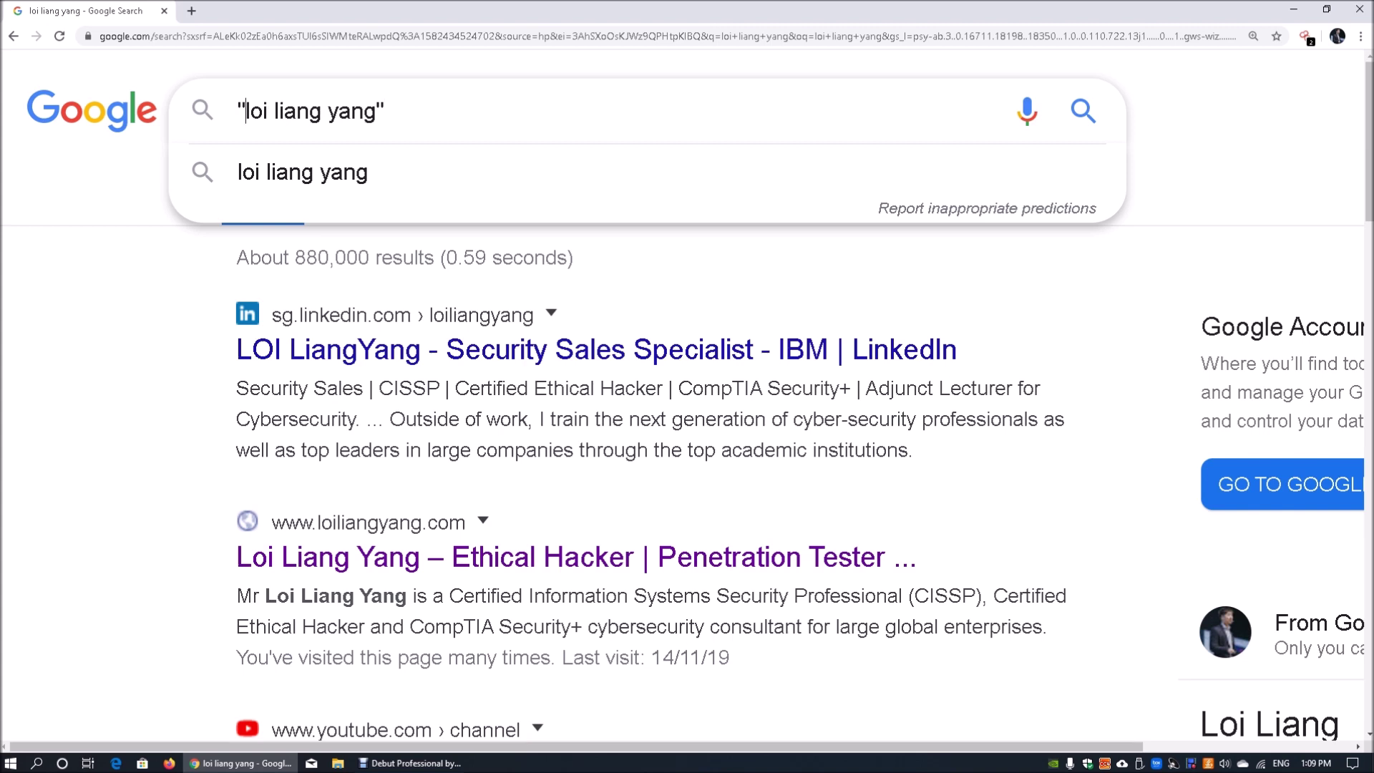
key("Return")
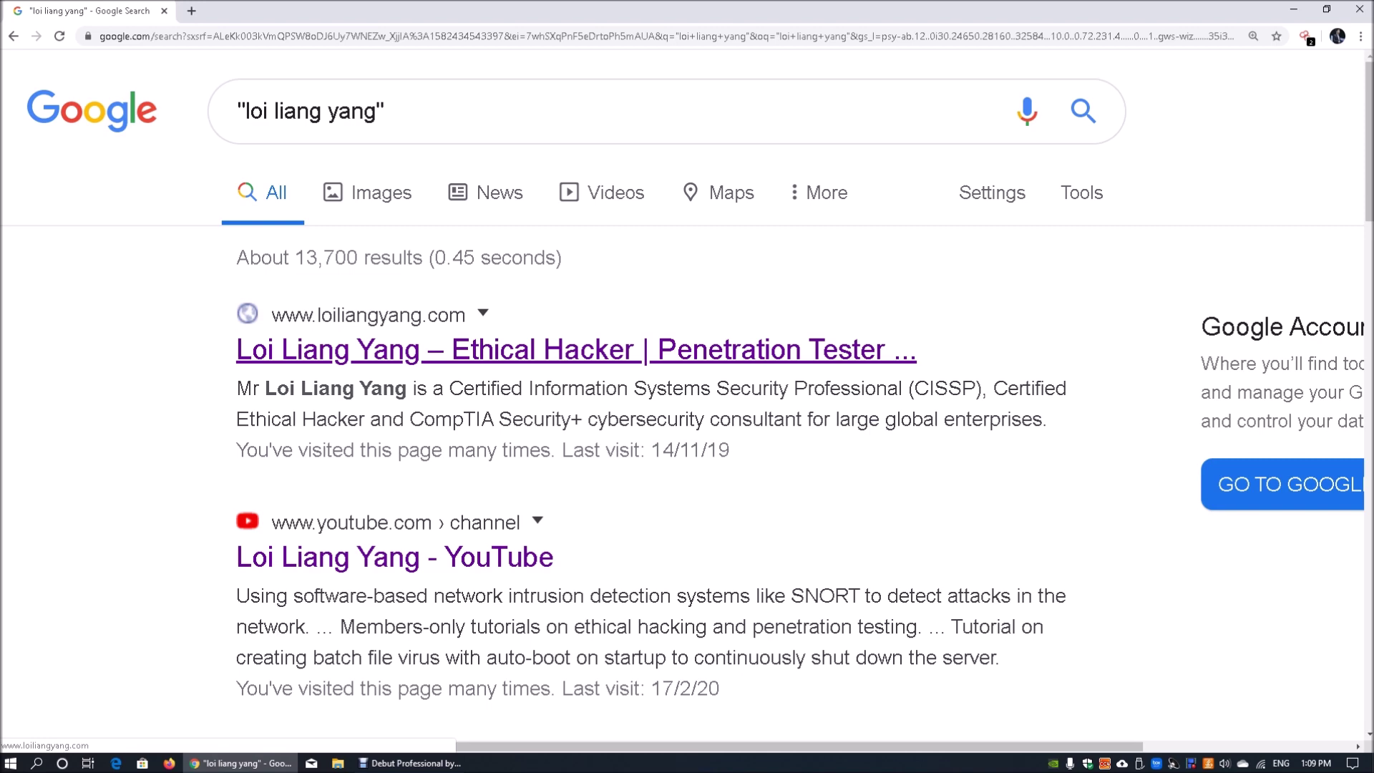
scroll(394, 347, "down", 3)
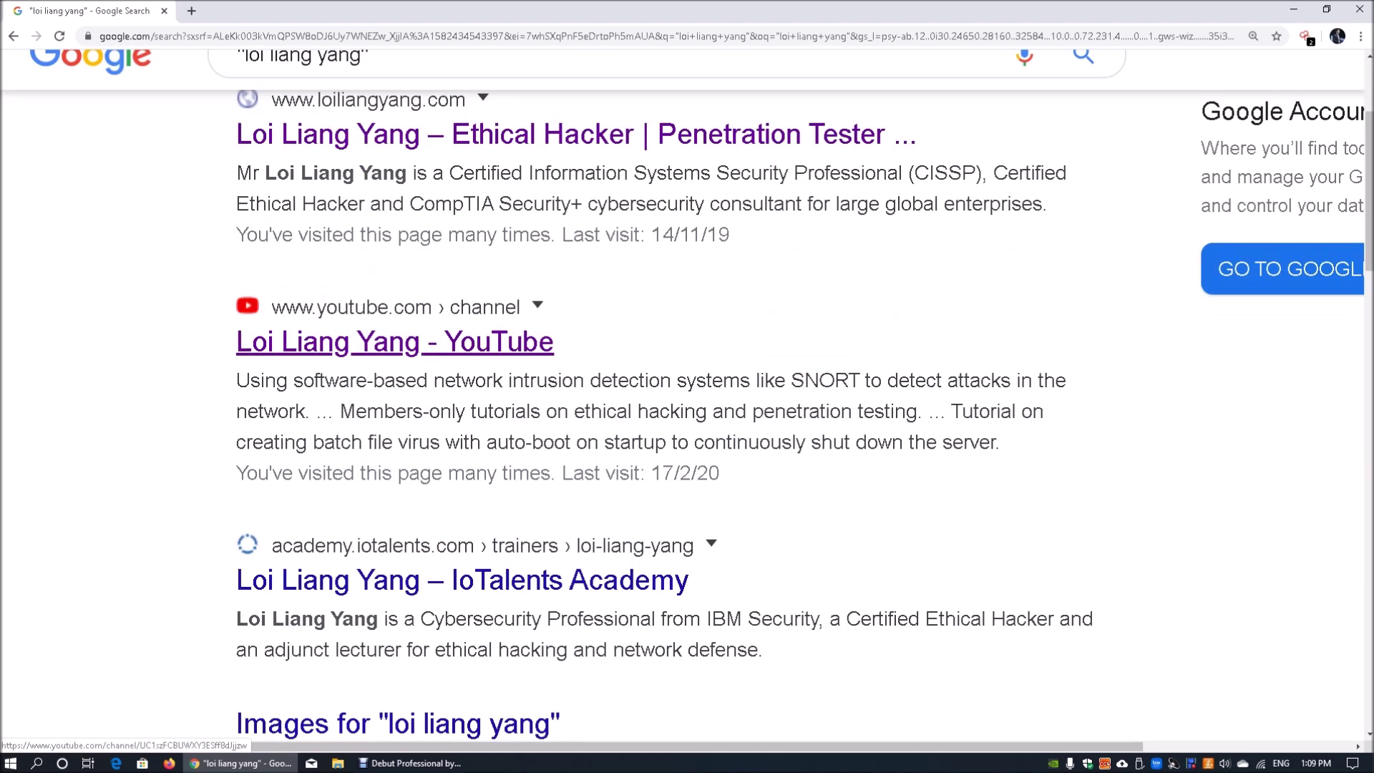
scroll(393, 344, "down", 3)
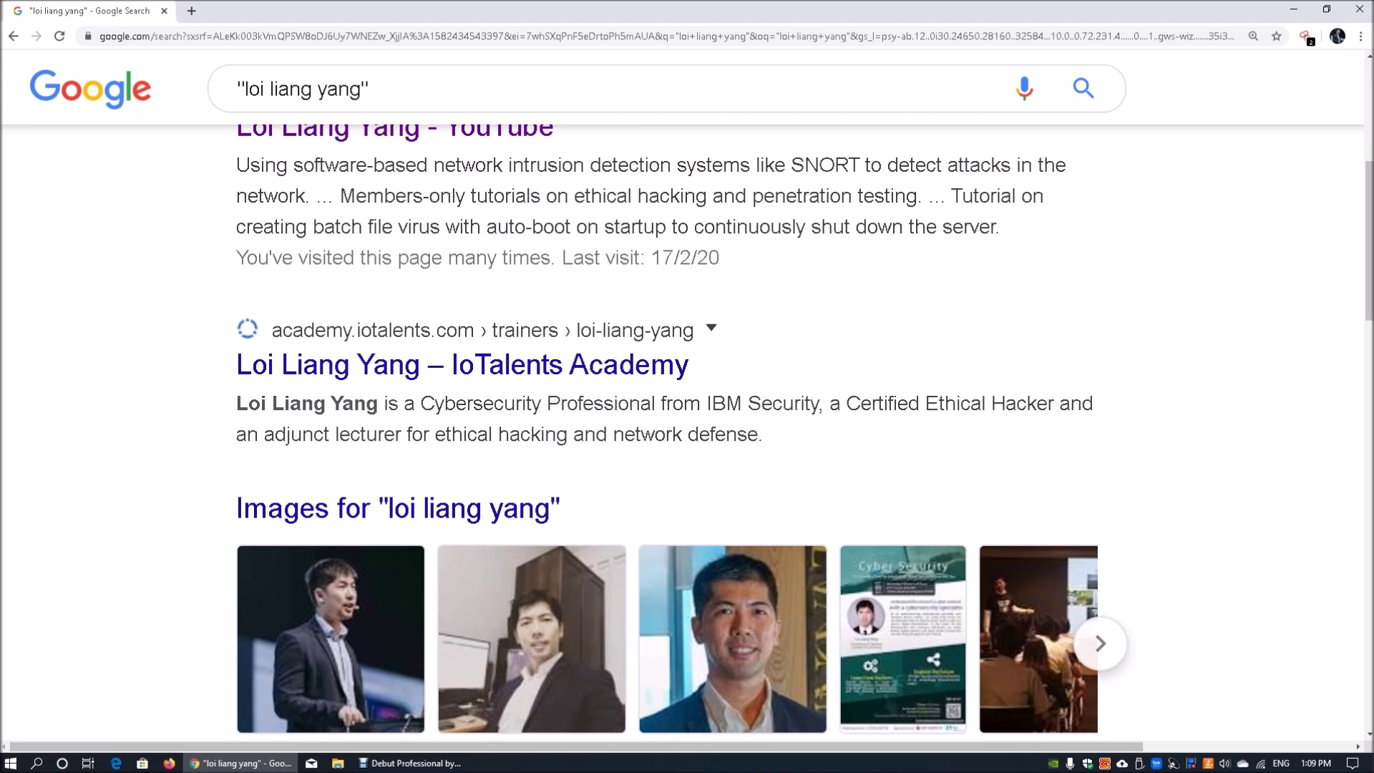
scroll(394, 343, "up", 6)
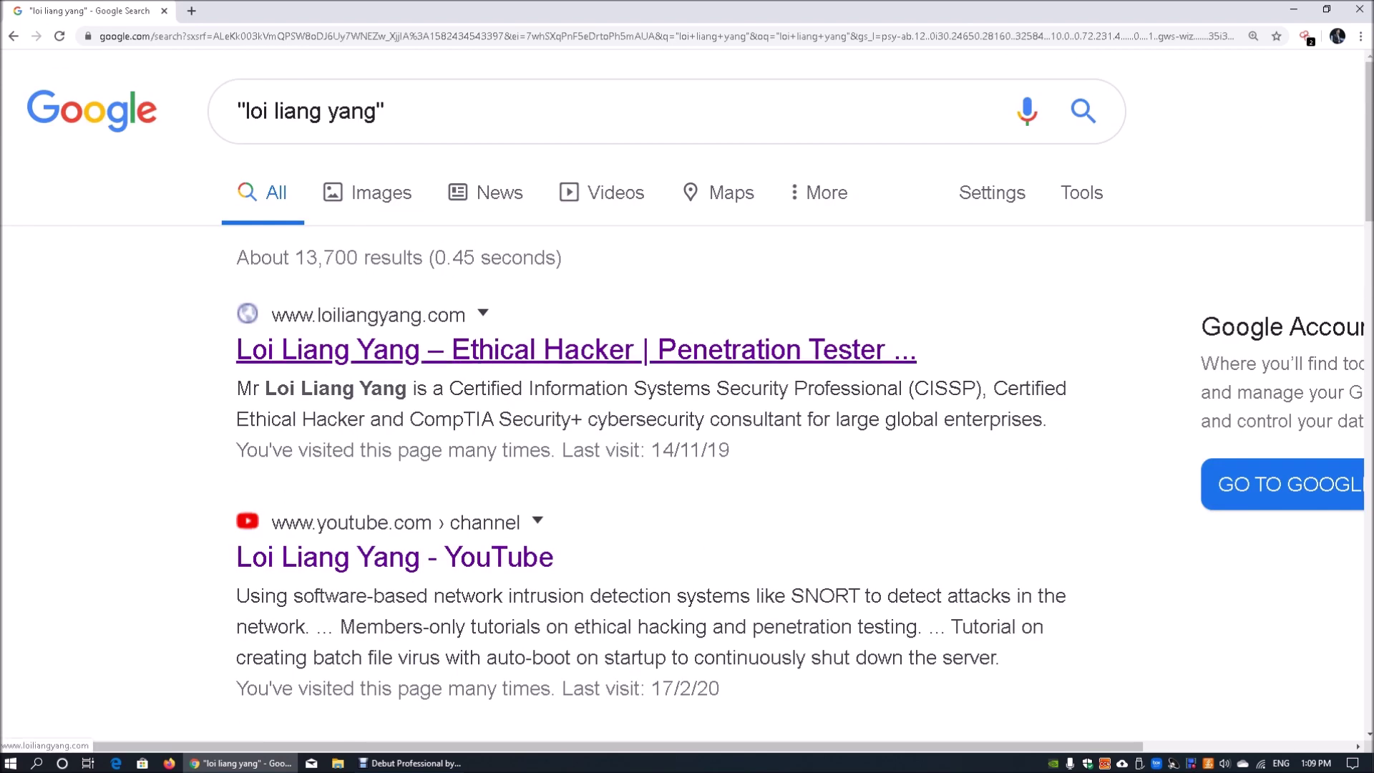
left_click(538, 128)
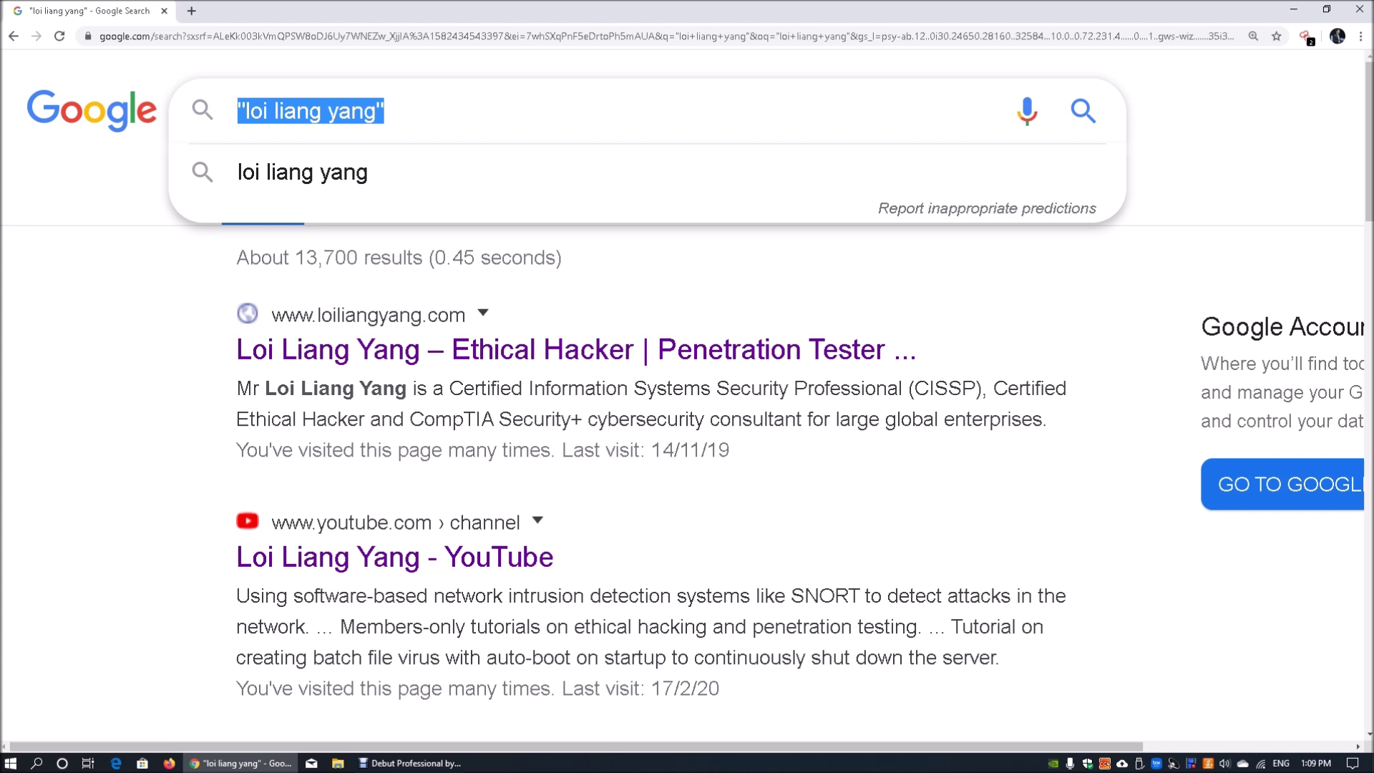
Step: Replace the query with "ethical hacking" | "penetration testing", returning about 17,200,000 results
left_click_drag(384, 111, 237, 111)
key("BackSpace")
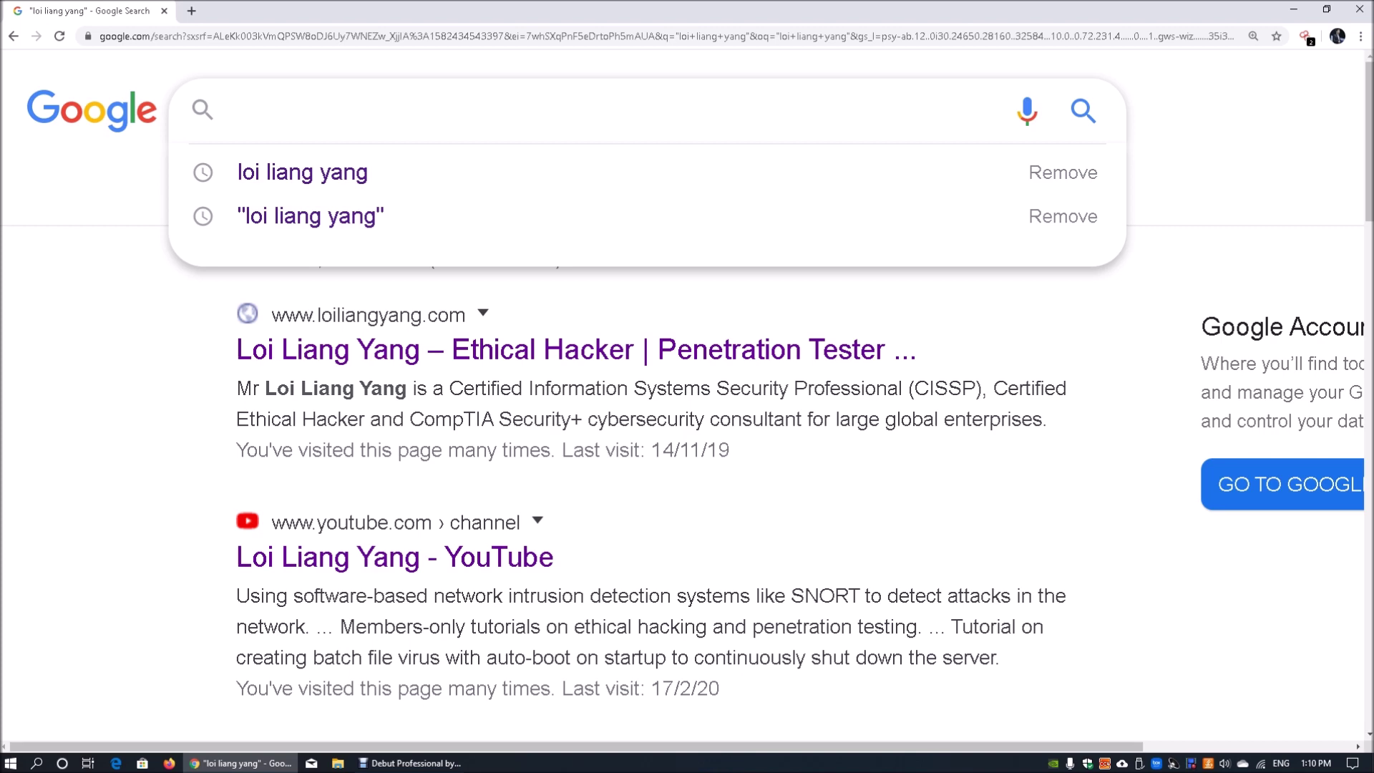
type("\"ethical hacking\" |")
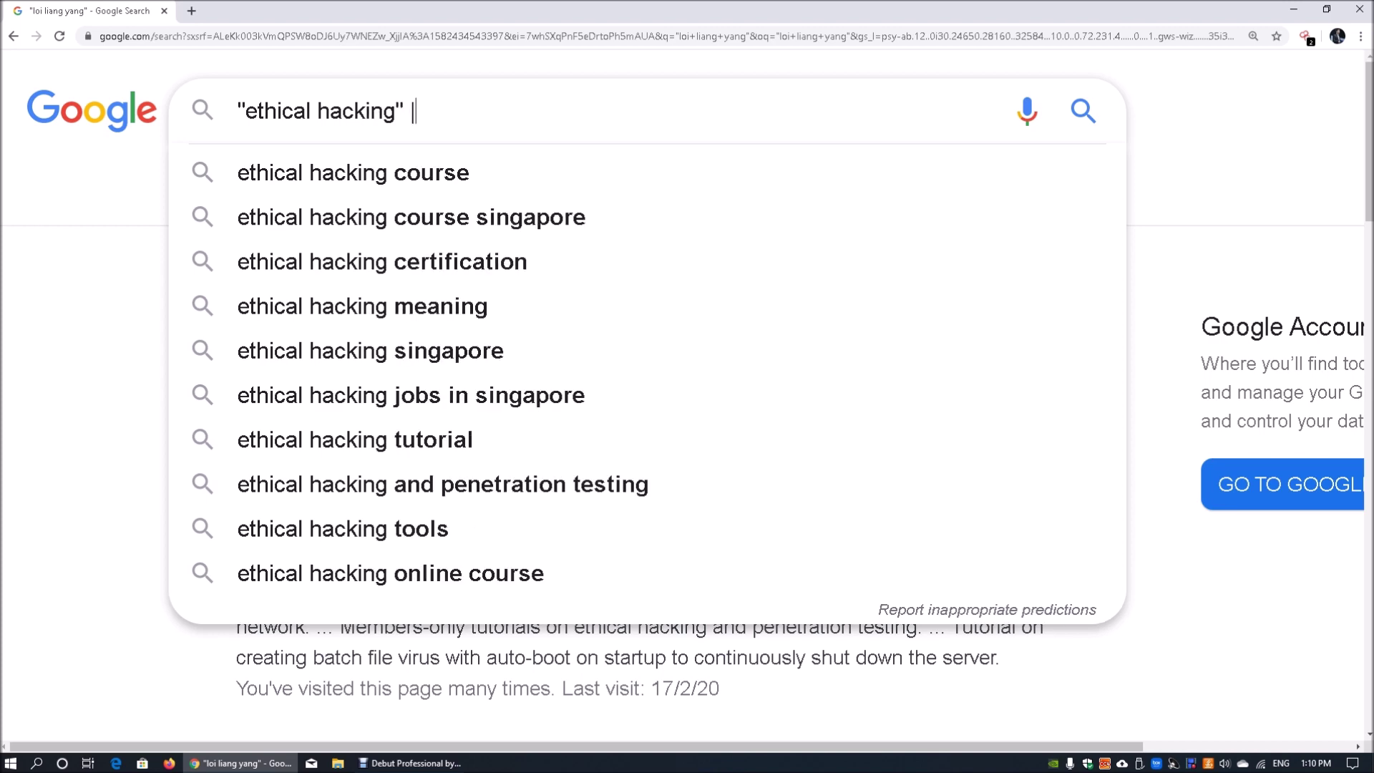
type(" \"penetration testing\"")
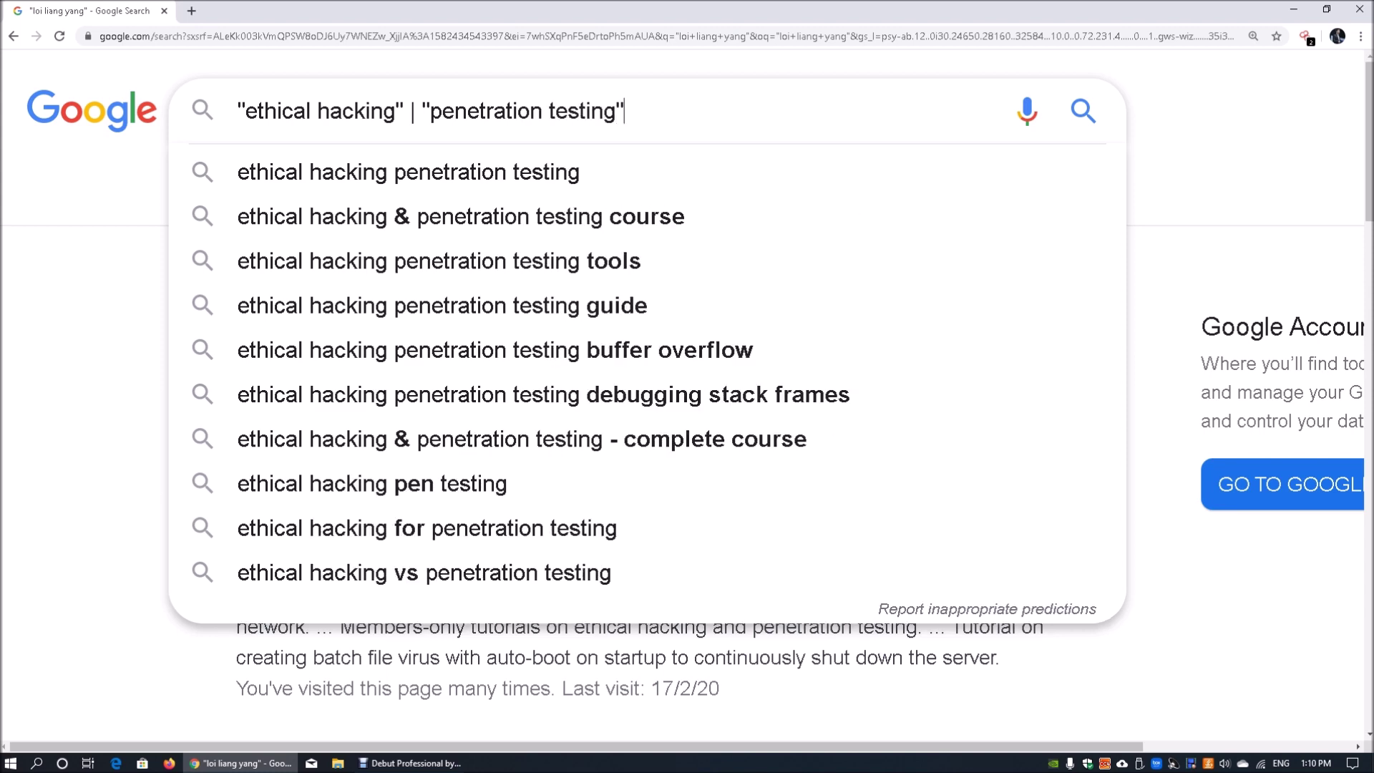
key("Return")
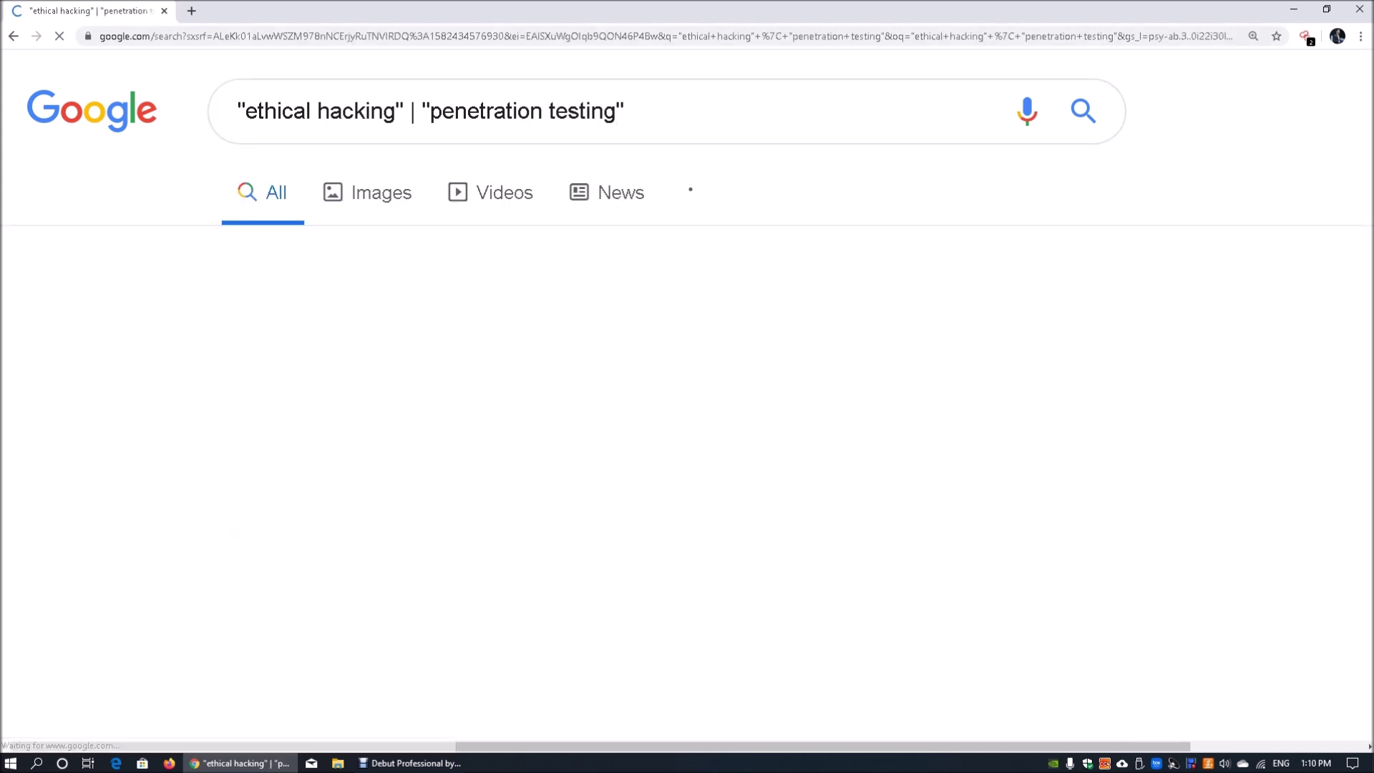
Step: Highlight parts of the OR query, ending with the | symbol between the phrases selected
left_click_drag(239, 111, 625, 111)
left_click(442, 111)
left_click(624, 111)
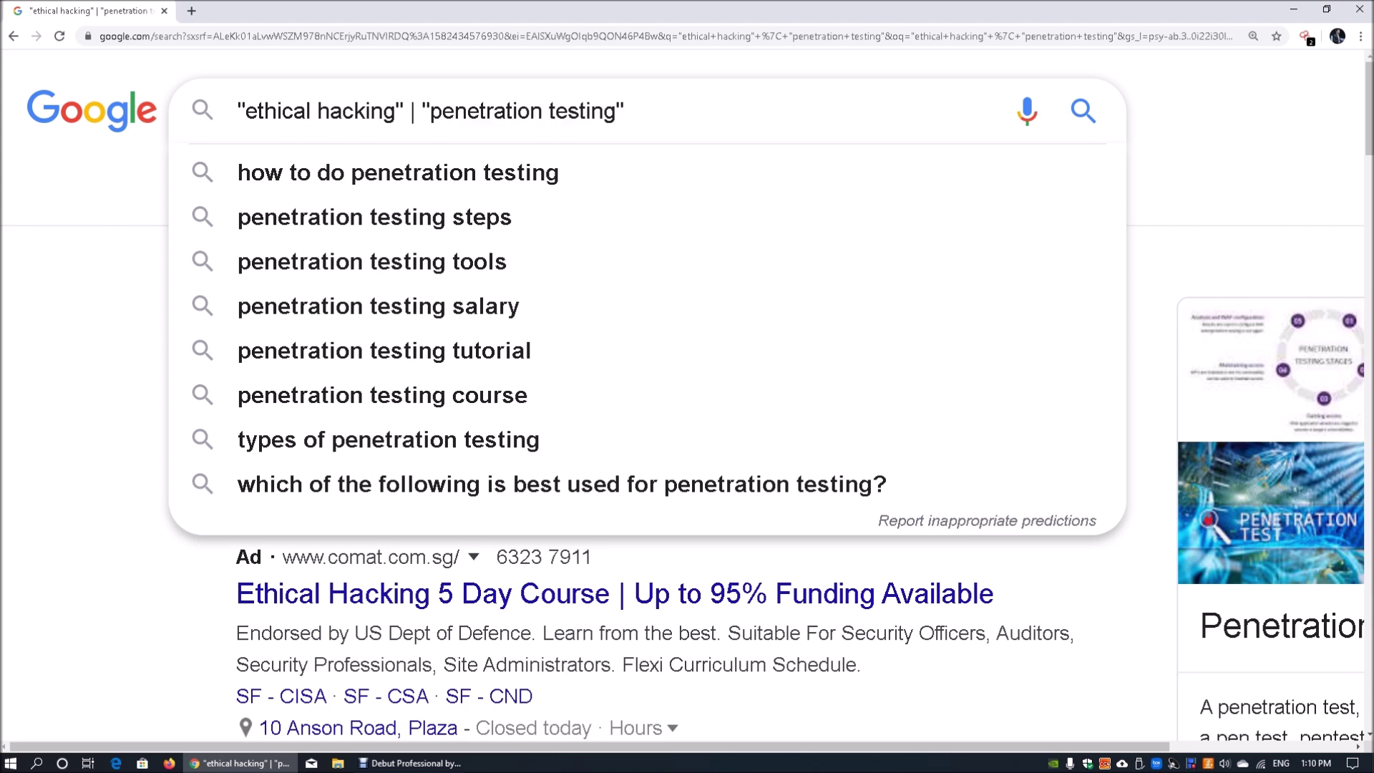
left_click_drag(625, 111, 237, 111)
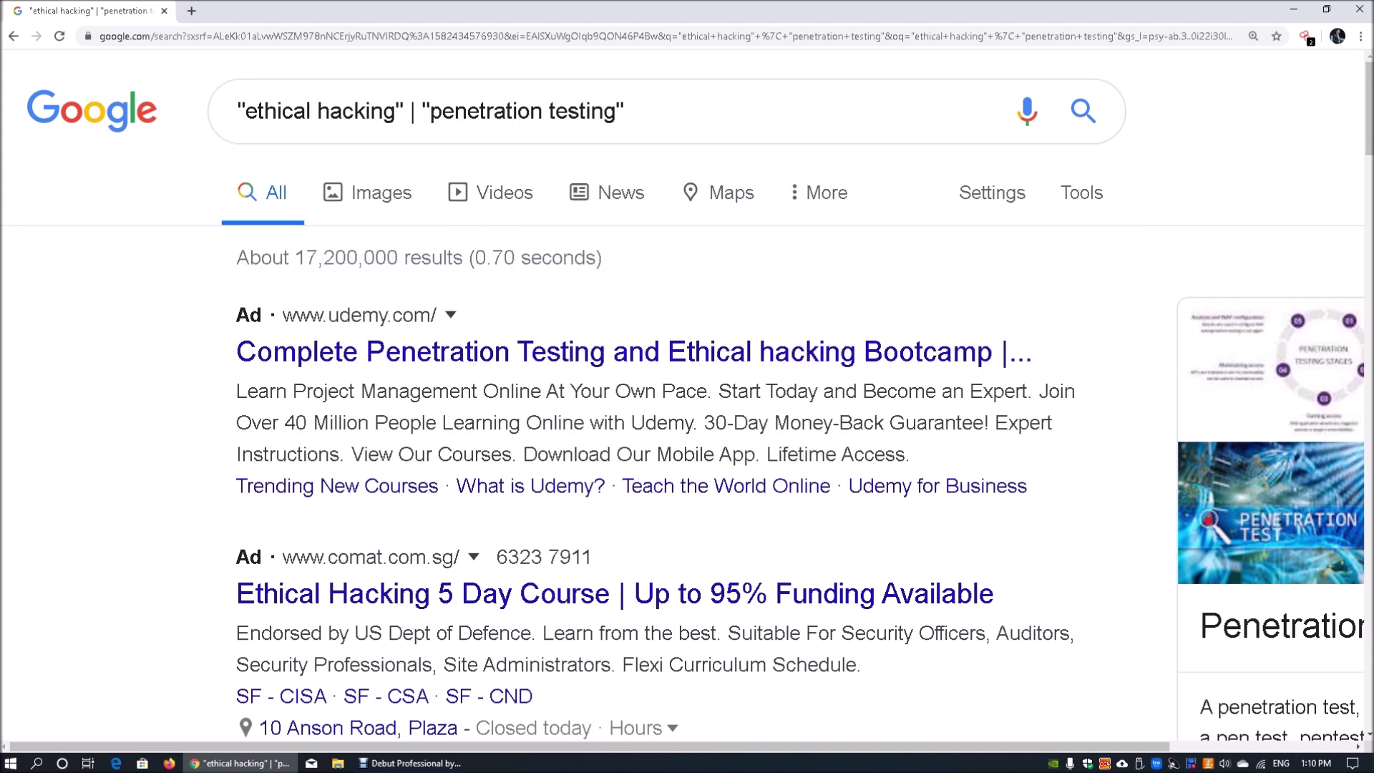
scroll(687, 401, "down", 4)
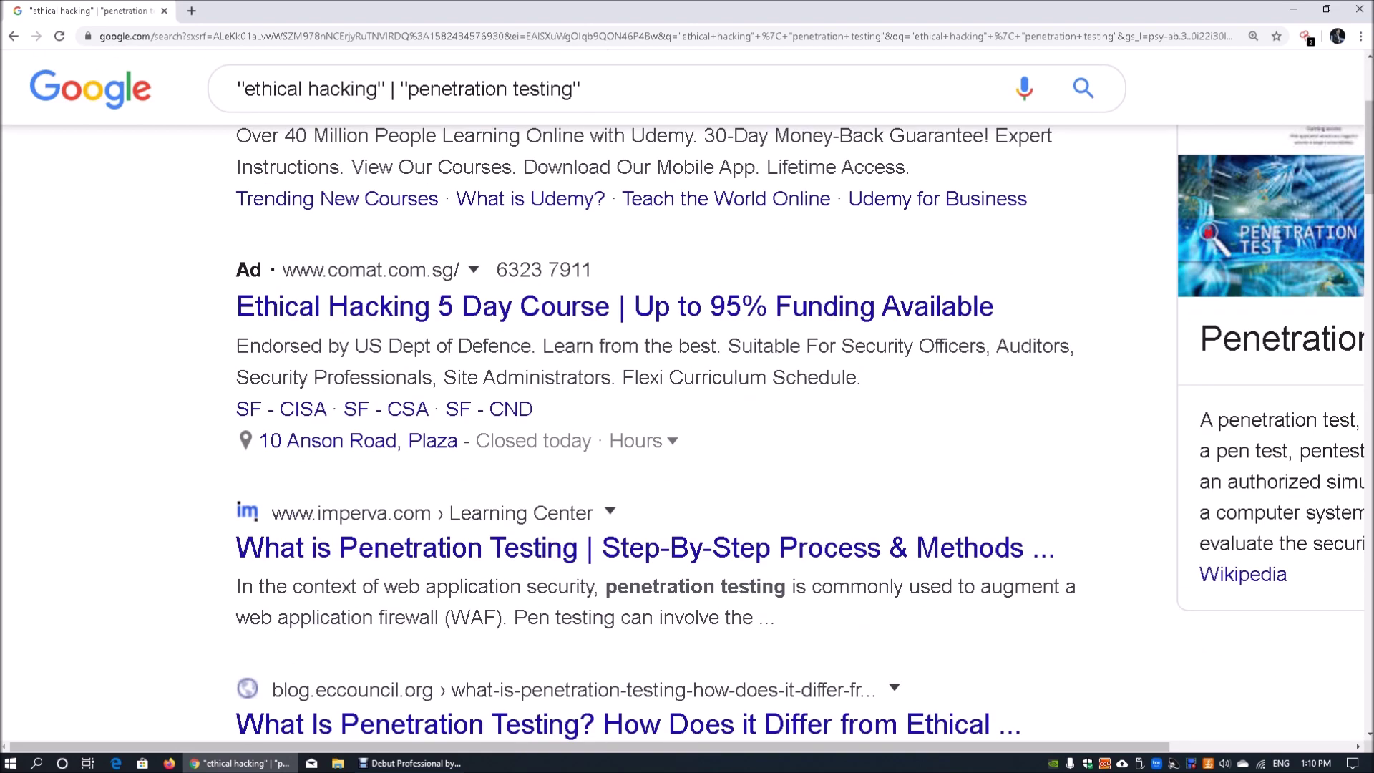
scroll(687, 401, "up", 4)
triple_click(486, 111)
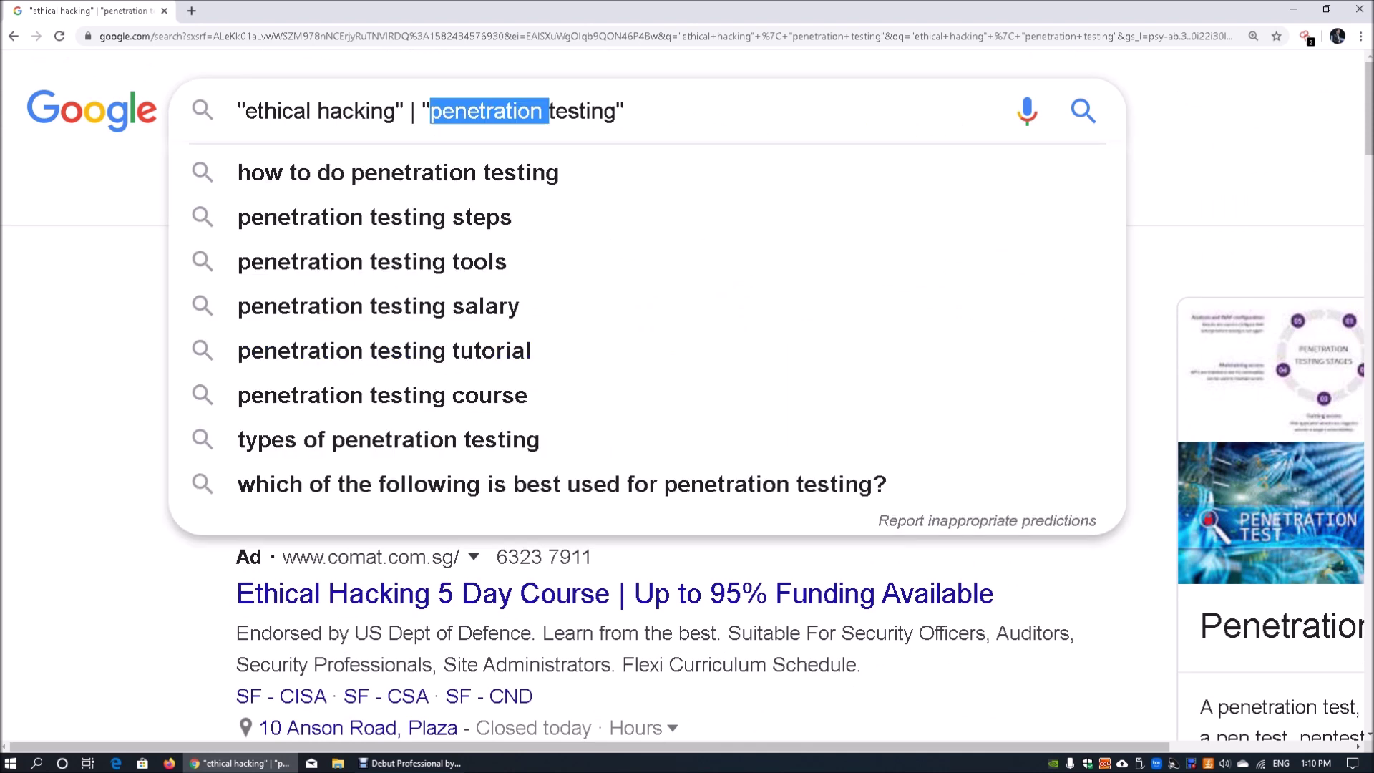
left_click(568, 111)
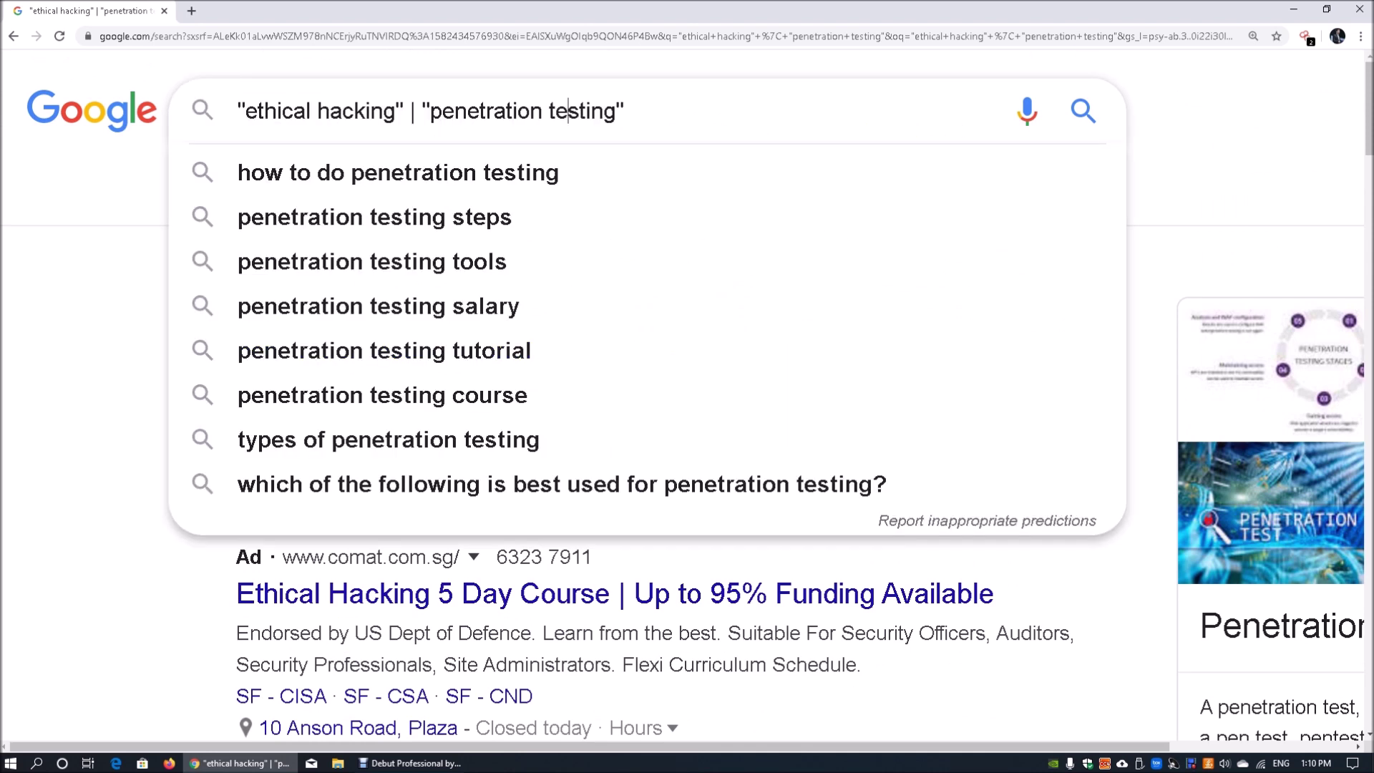
double_click(412, 111)
Step: Replace | with & and rerun the search, returning about 1,150,000 results
type("&")
key("Escape")
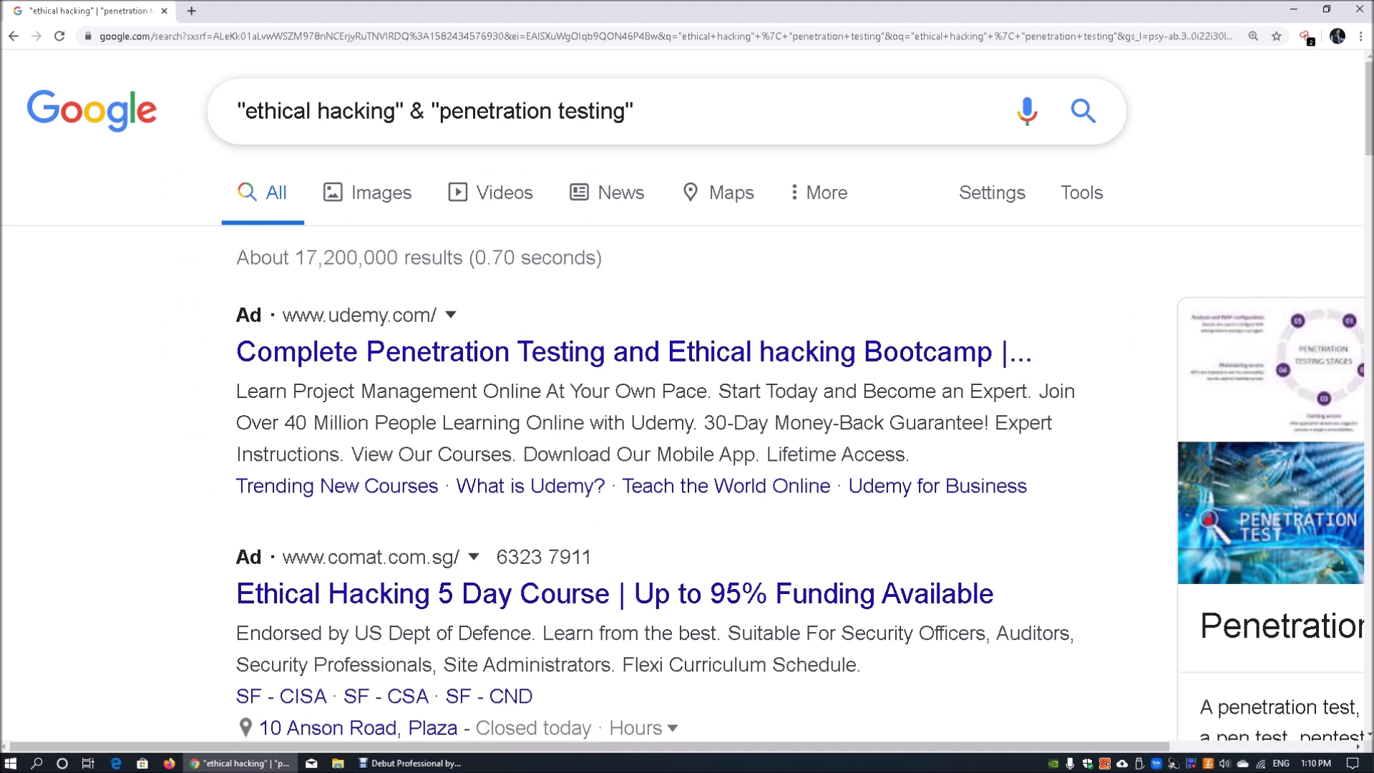
key("Return")
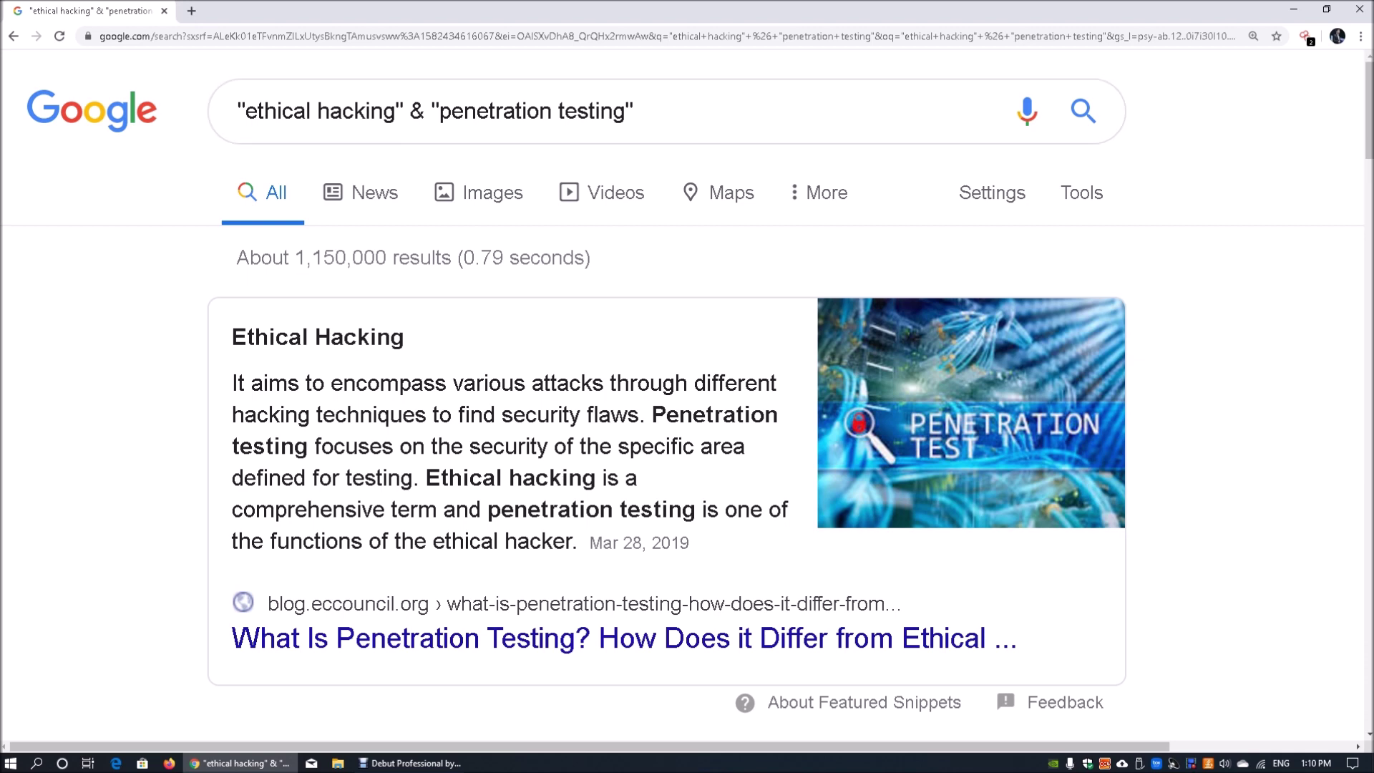
scroll(687, 387, "down", 3)
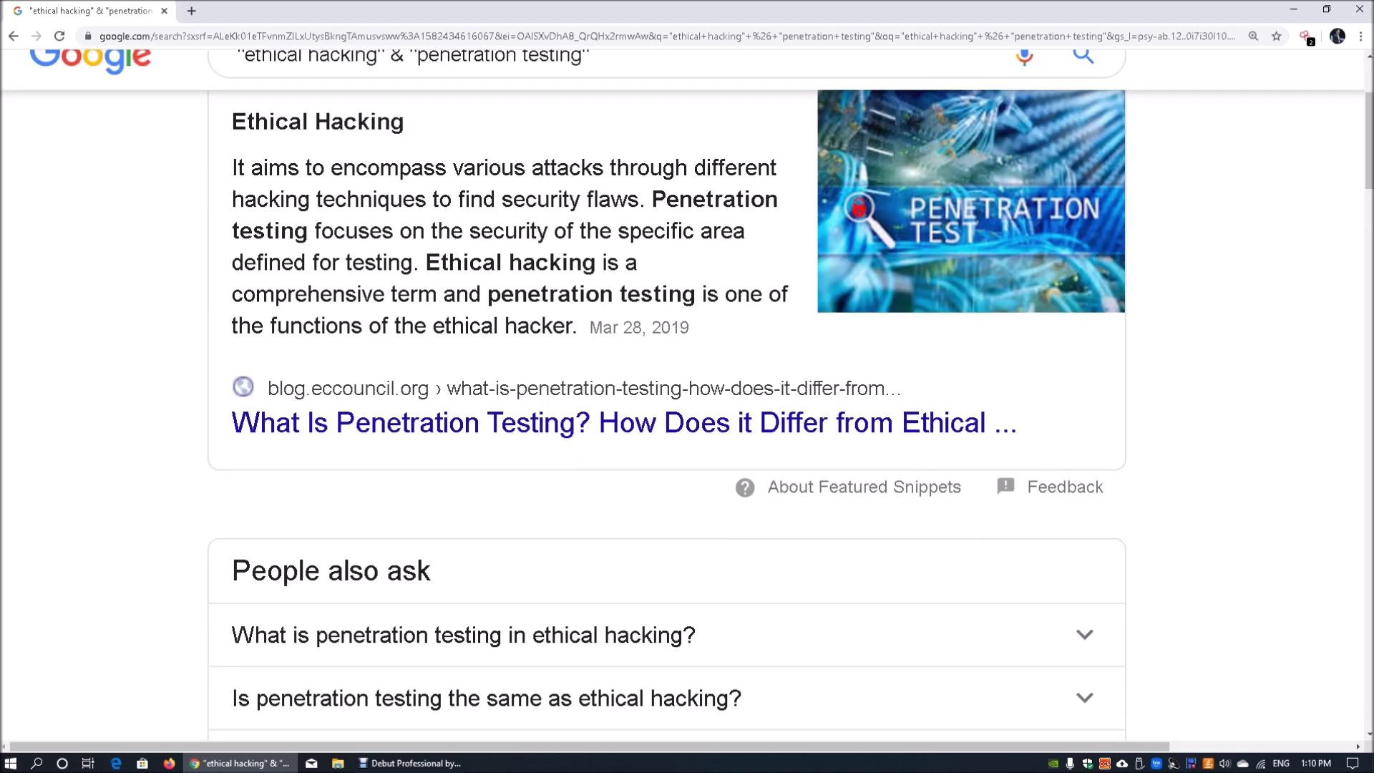
Step: Highlight ethical hacking and penetration testing in the EC-Council featured snippet, then browse the results
left_click_drag(422, 262, 608, 262)
left_click(607, 262)
left_click_drag(486, 294, 696, 294)
left_click(696, 294)
scroll(696, 295, "down", 6)
scroll(634, 330, "down", 3)
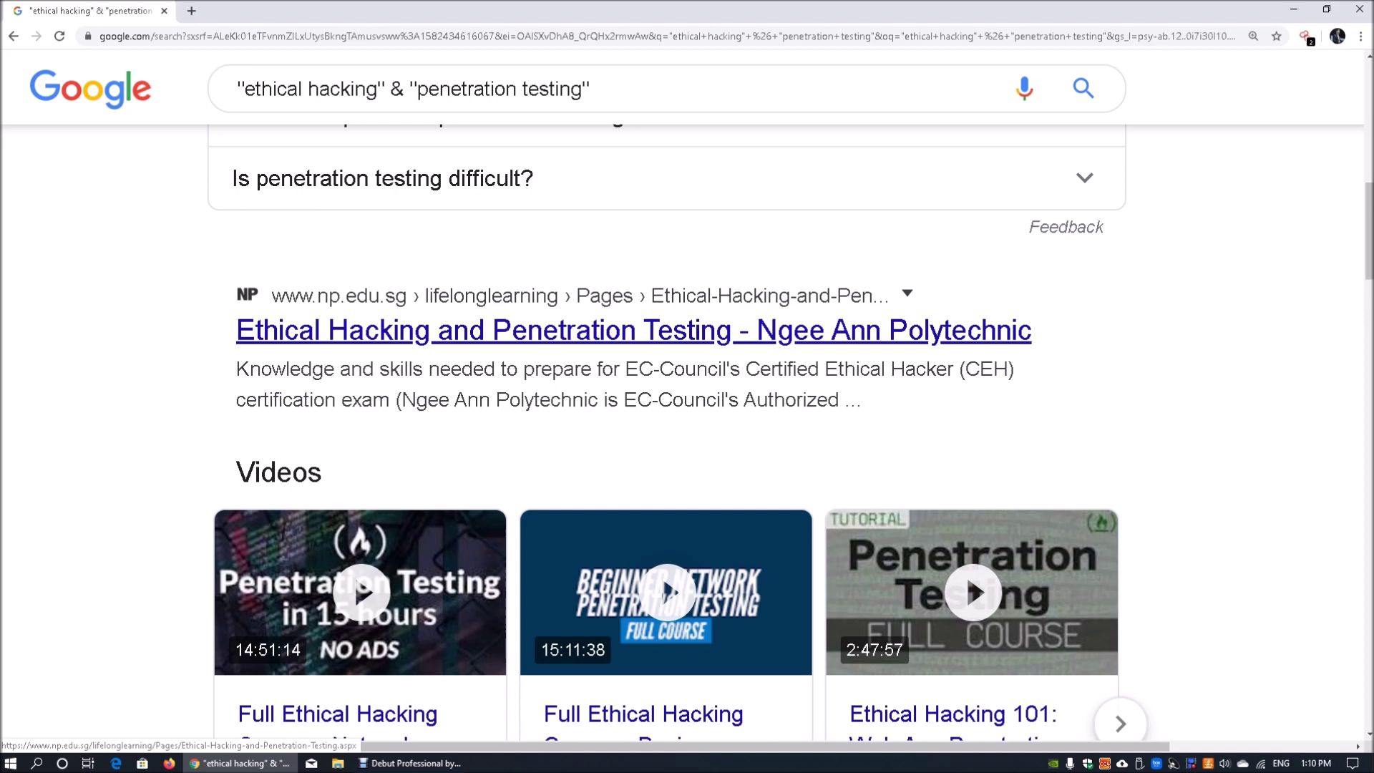
scroll(633, 330, "down", 3)
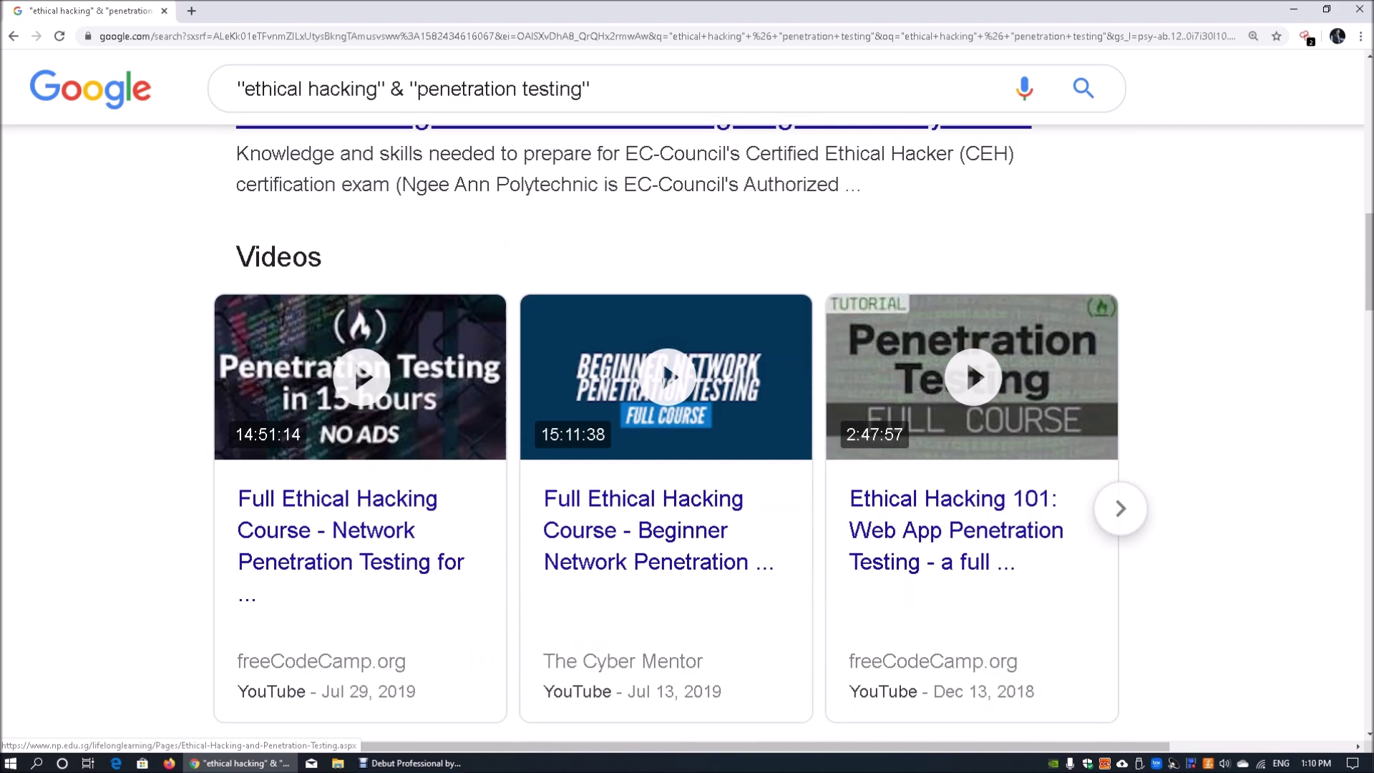
scroll(633, 330, "up", 15)
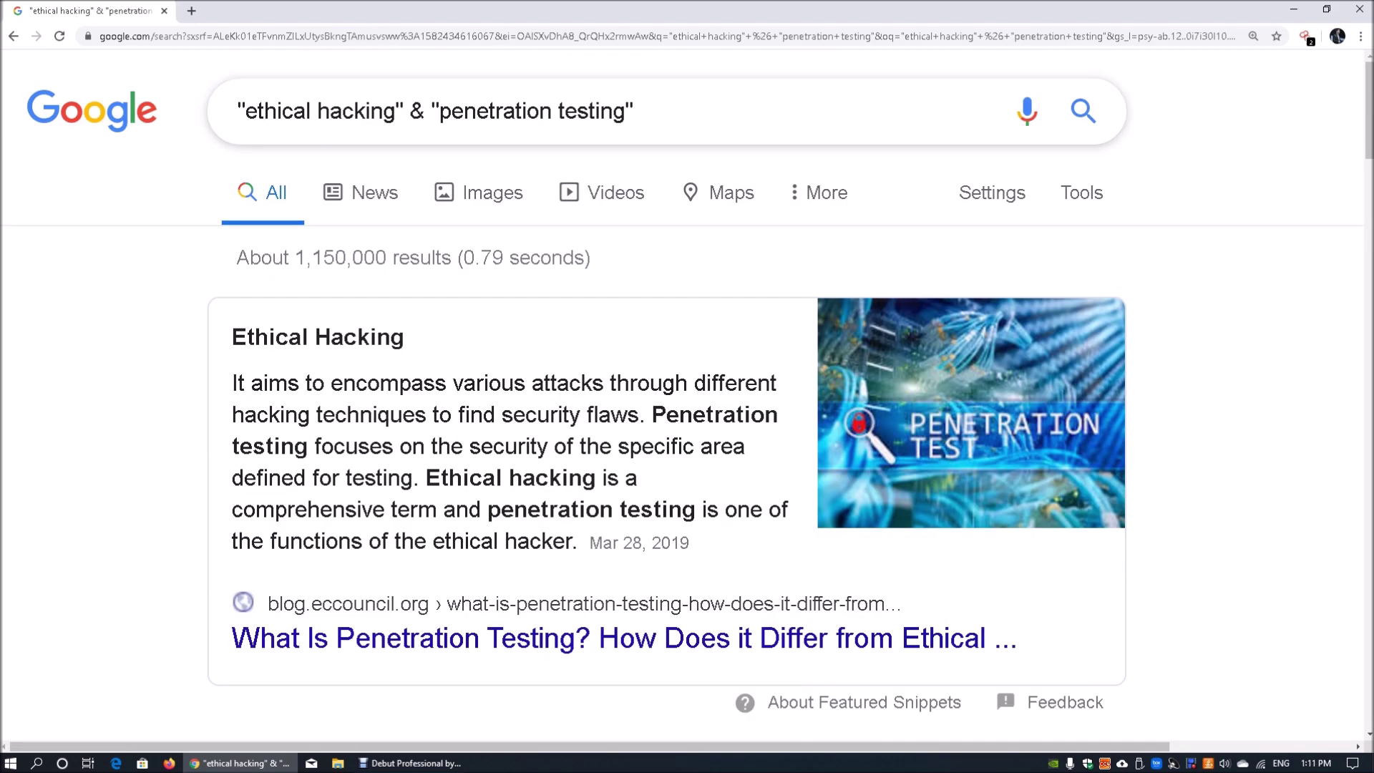
Step: Switch the operator between the two phrases back from & to |
double_click(417, 110)
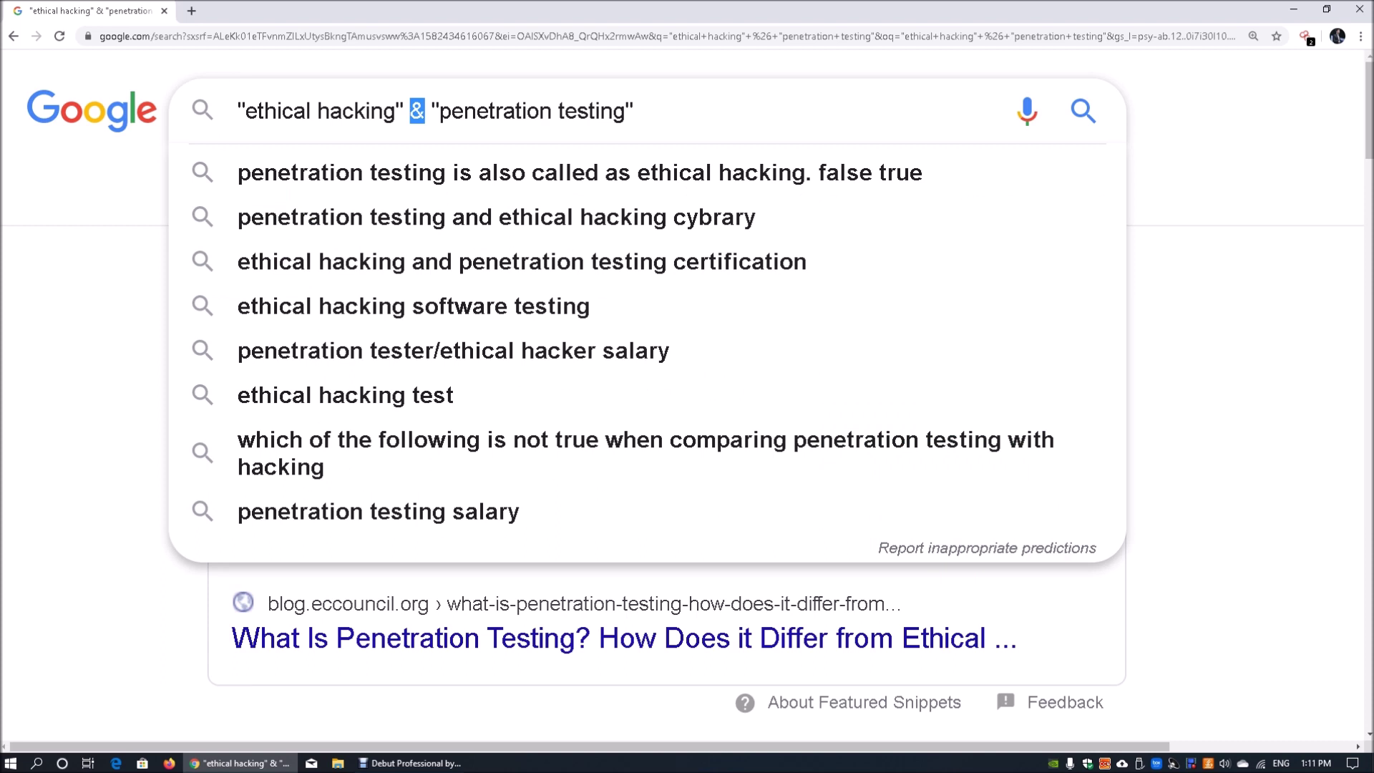
type("|")
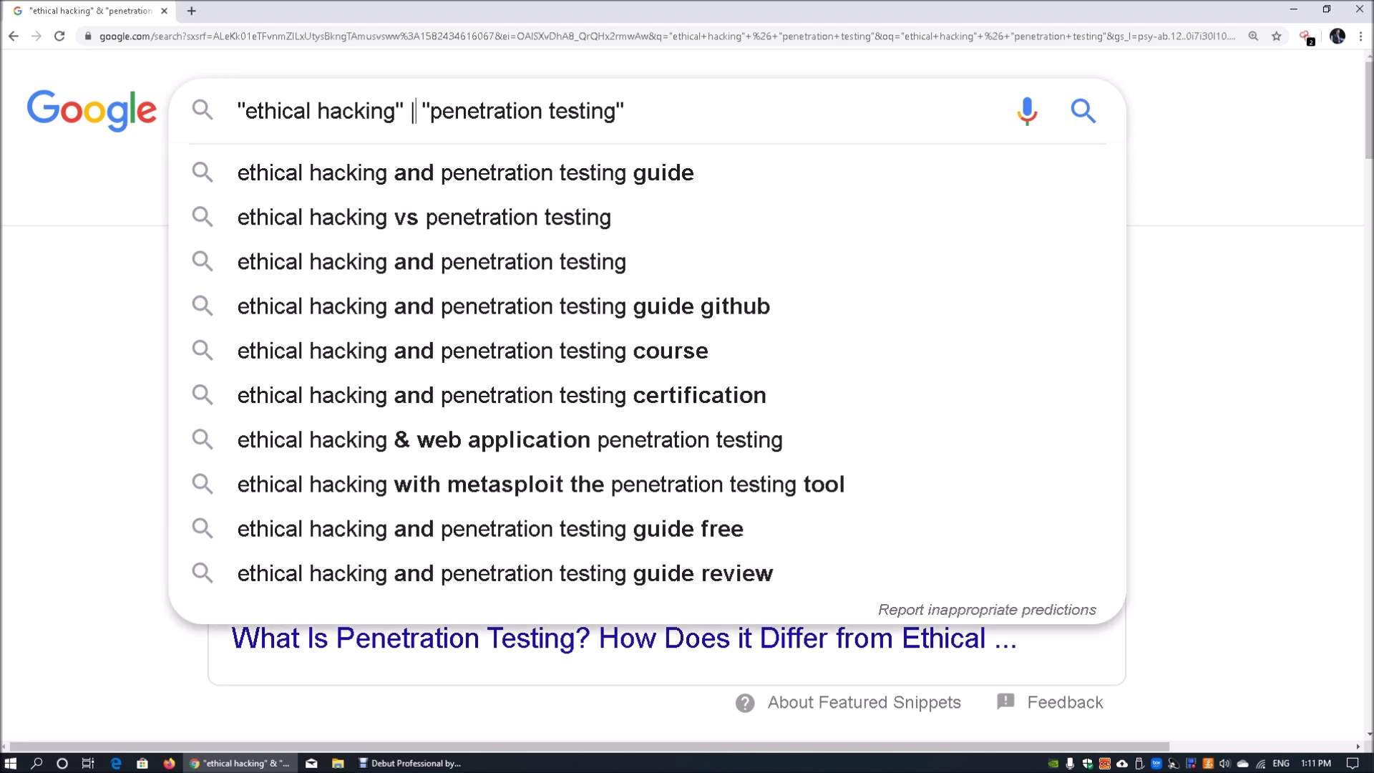
key("ctrl+a")
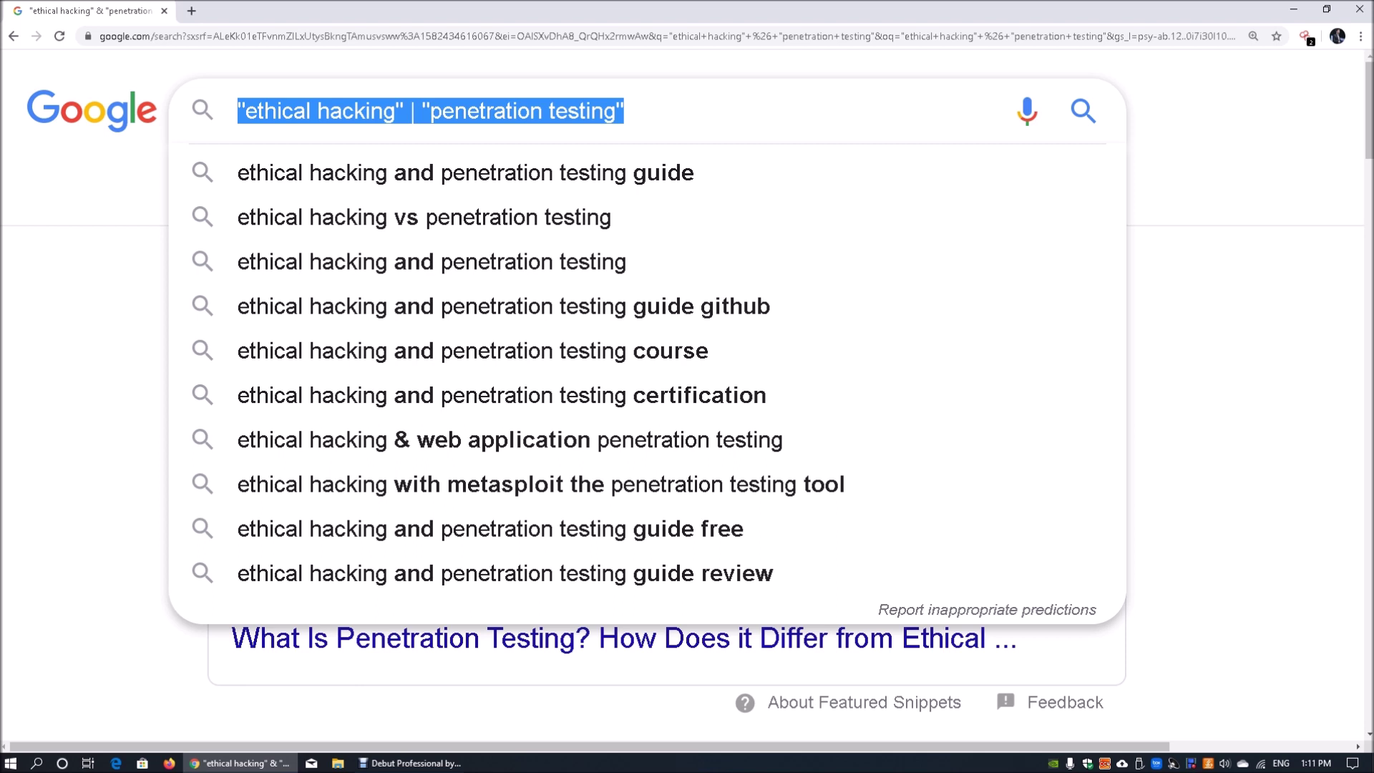
Step: Append 'cache' to the end of the OR query and look through the listed results
left_click(624, 111)
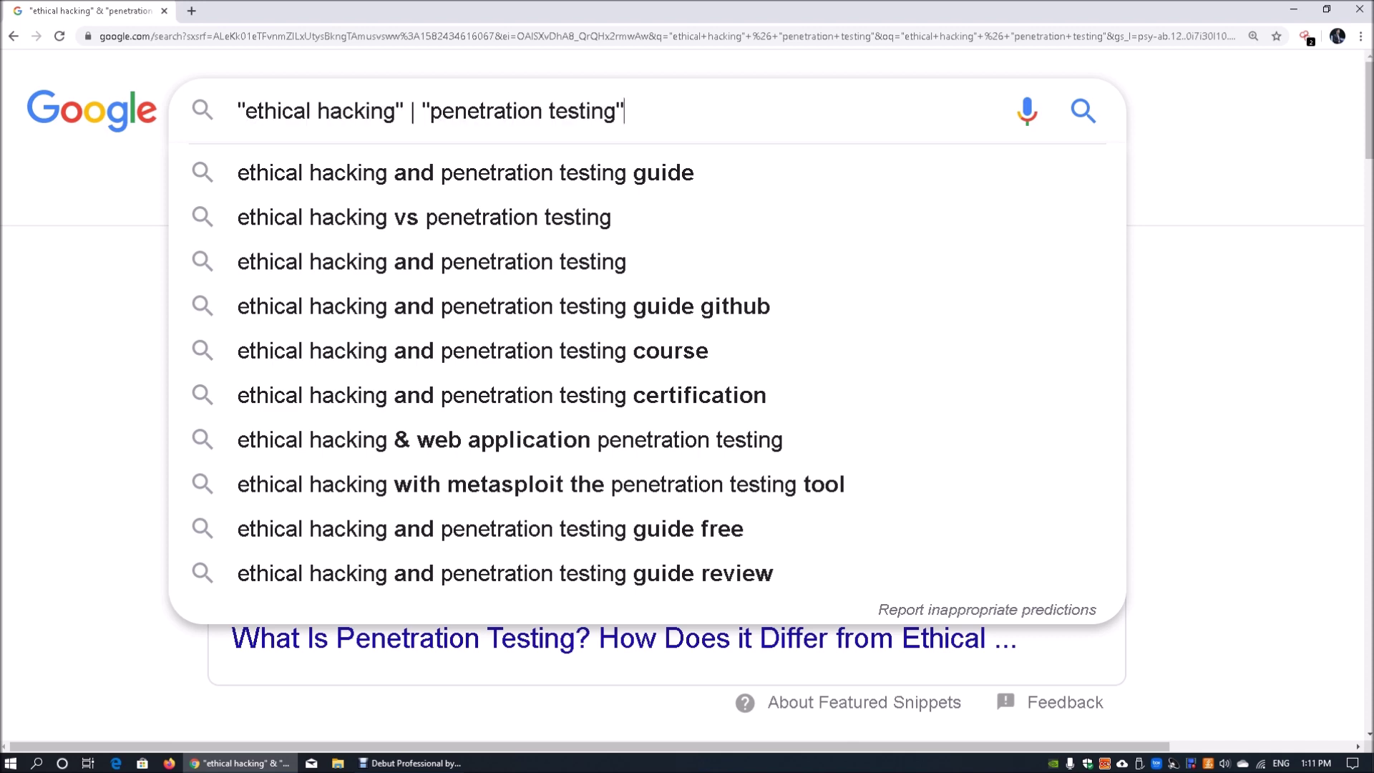
type("cache")
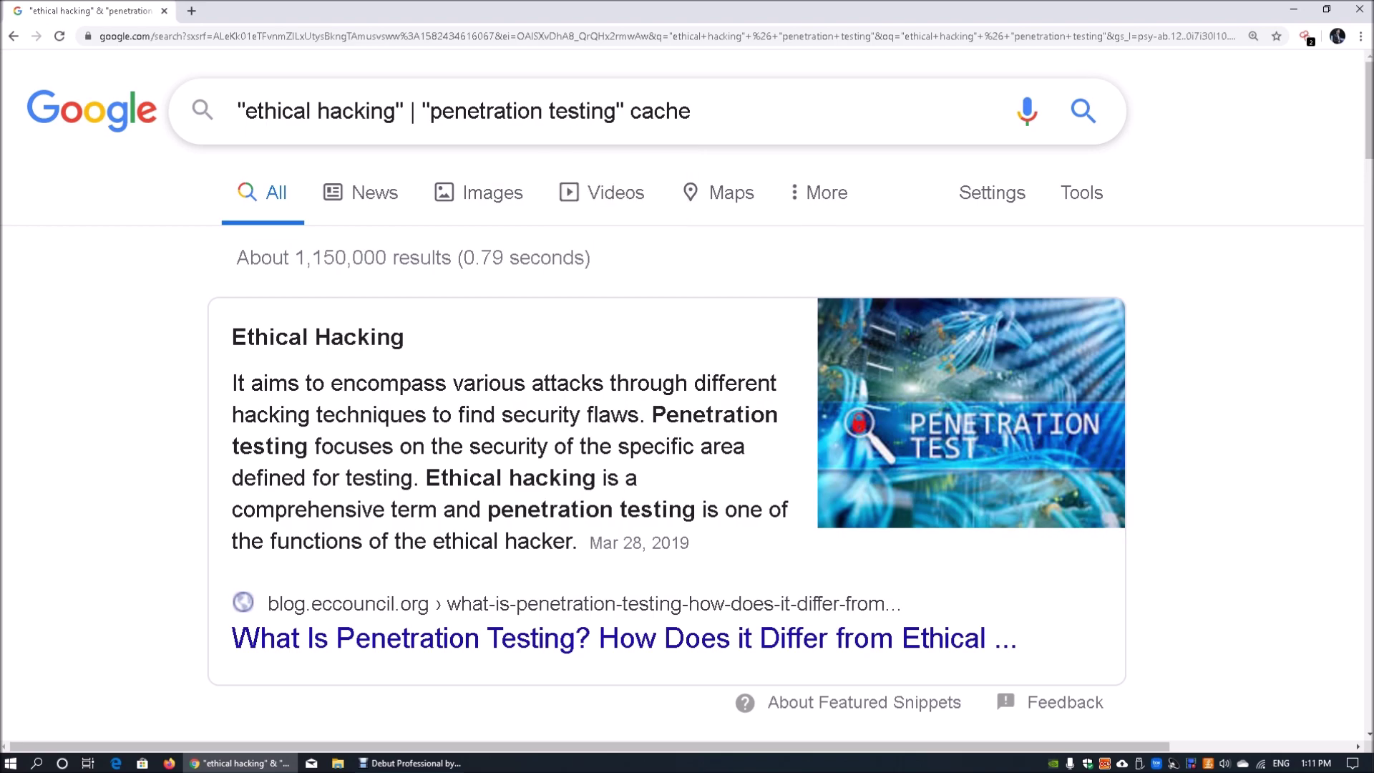
scroll(687, 401, "down", 5)
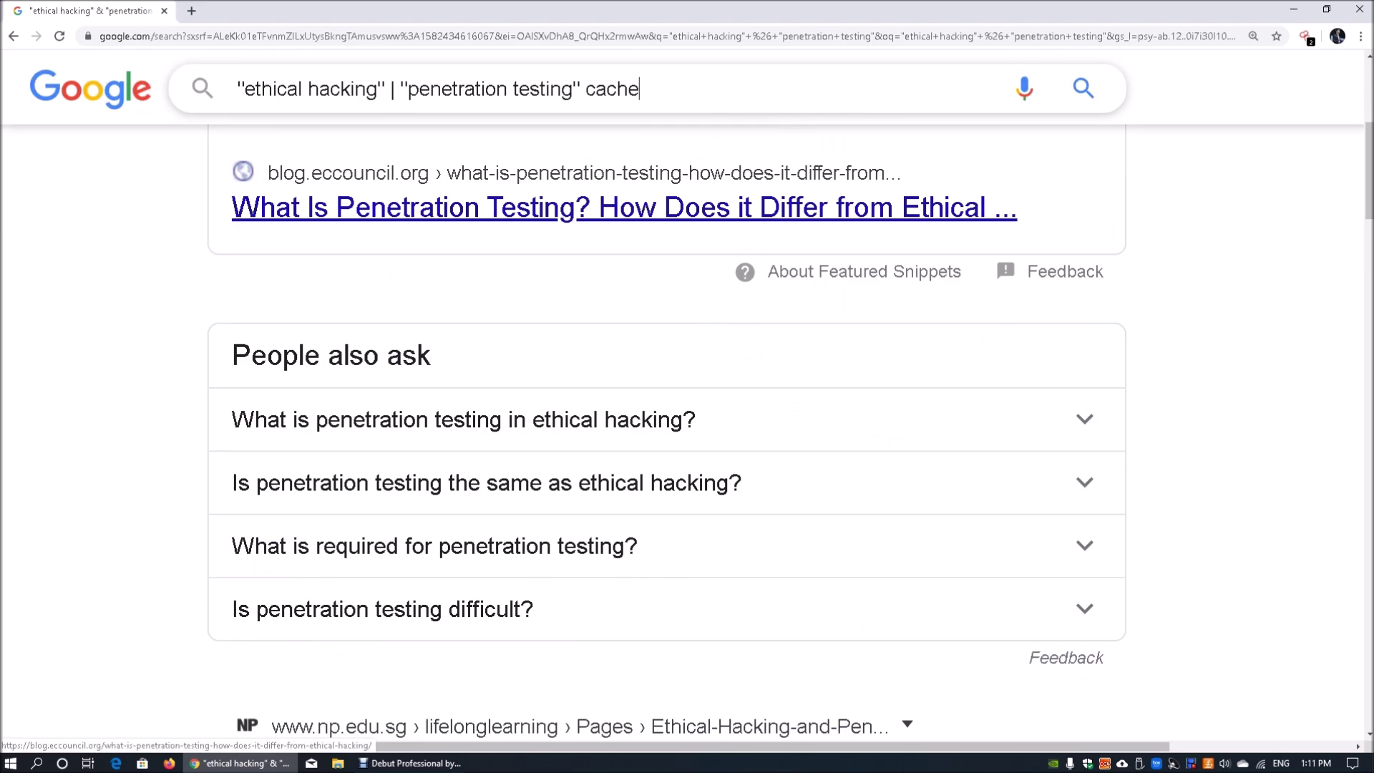
scroll(687, 400, "down", 7)
scroll(687, 401, "down", 10)
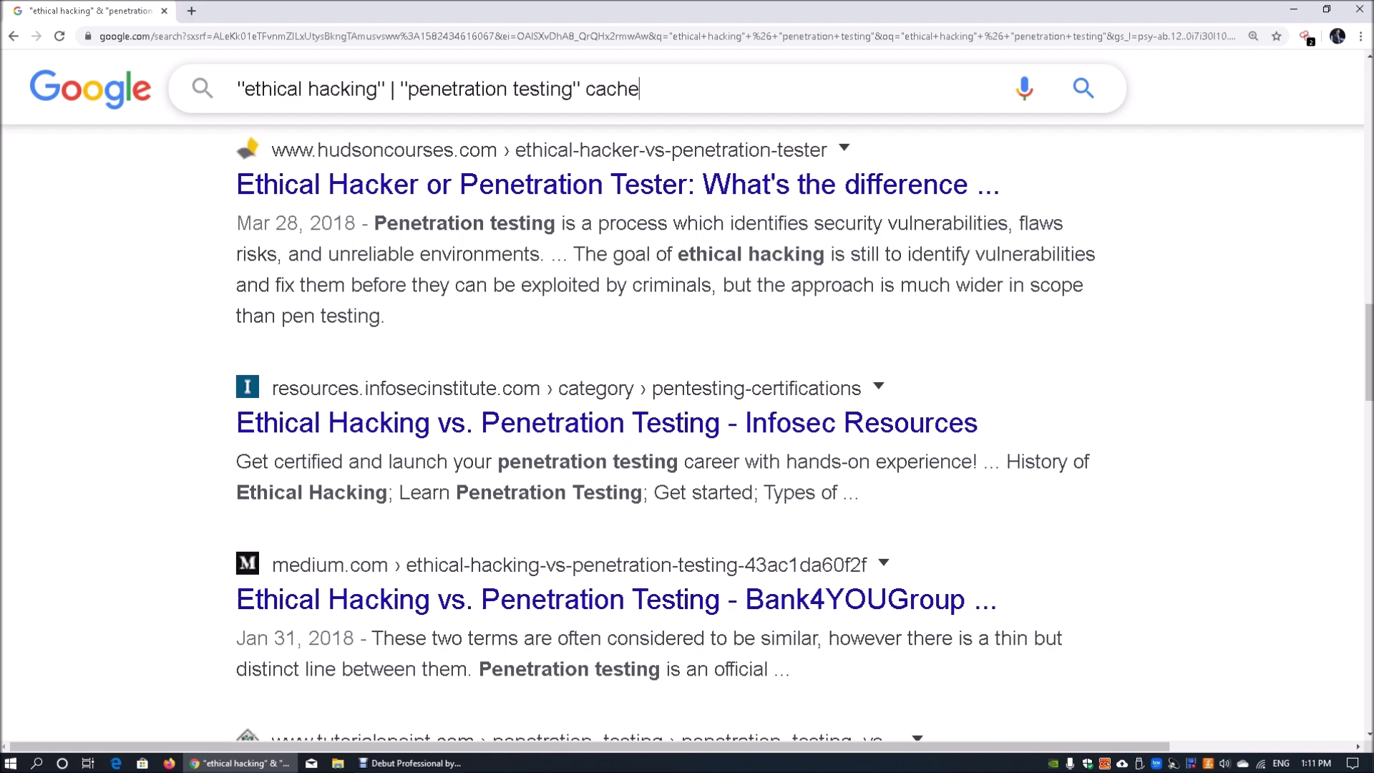
scroll(687, 400, "down", 4)
scroll(687, 401, "up", 12)
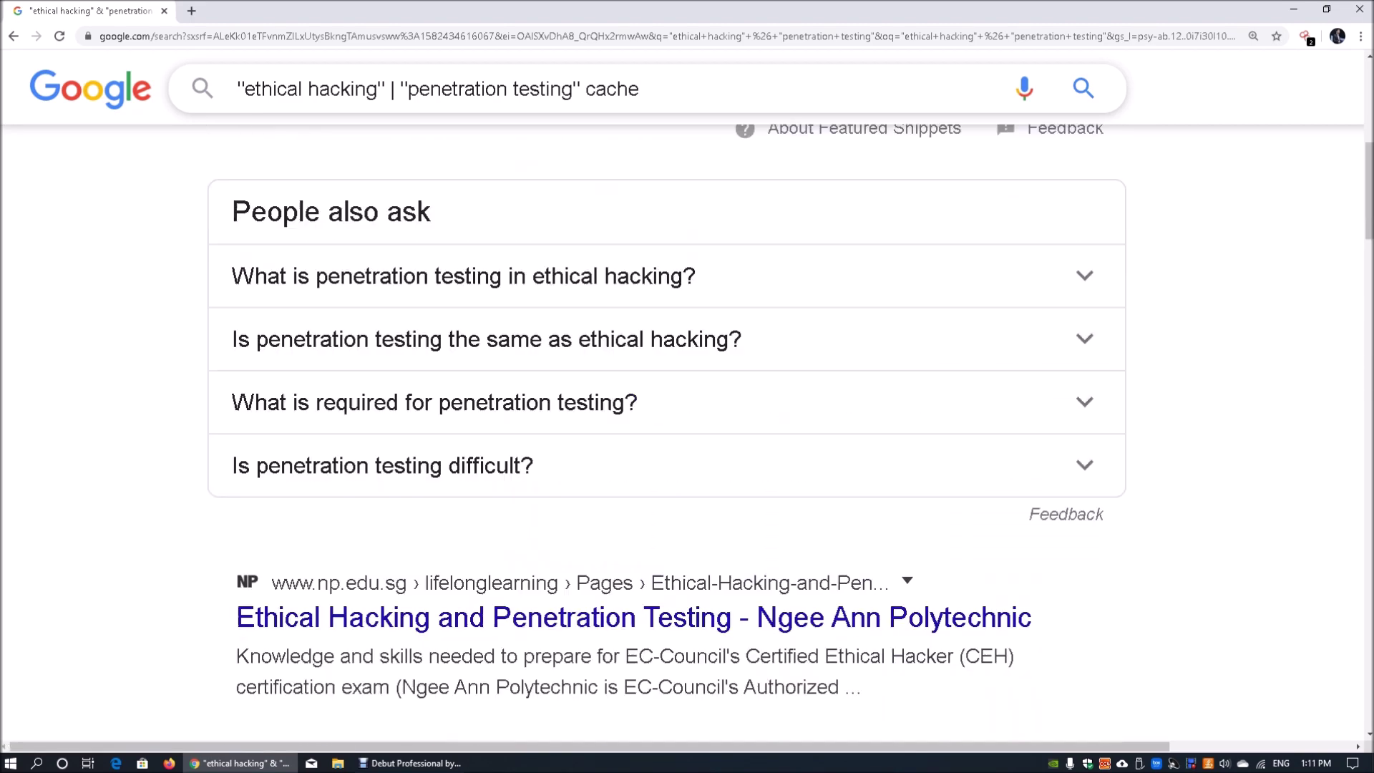
scroll(687, 401, "up", 5)
Step: Search with cache:medium.com appended and view the first Medium result's cached copy in a new tab
type(":medium.com")
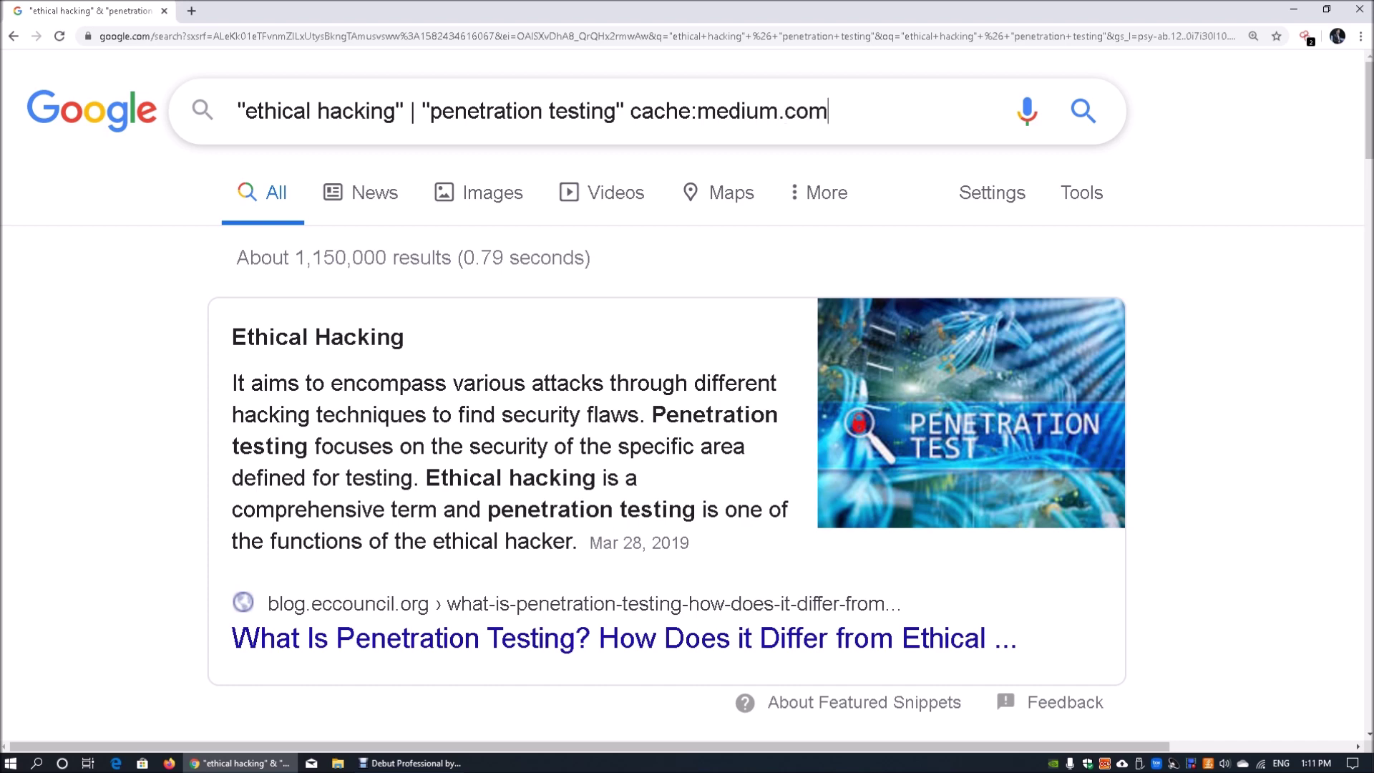
key("Return")
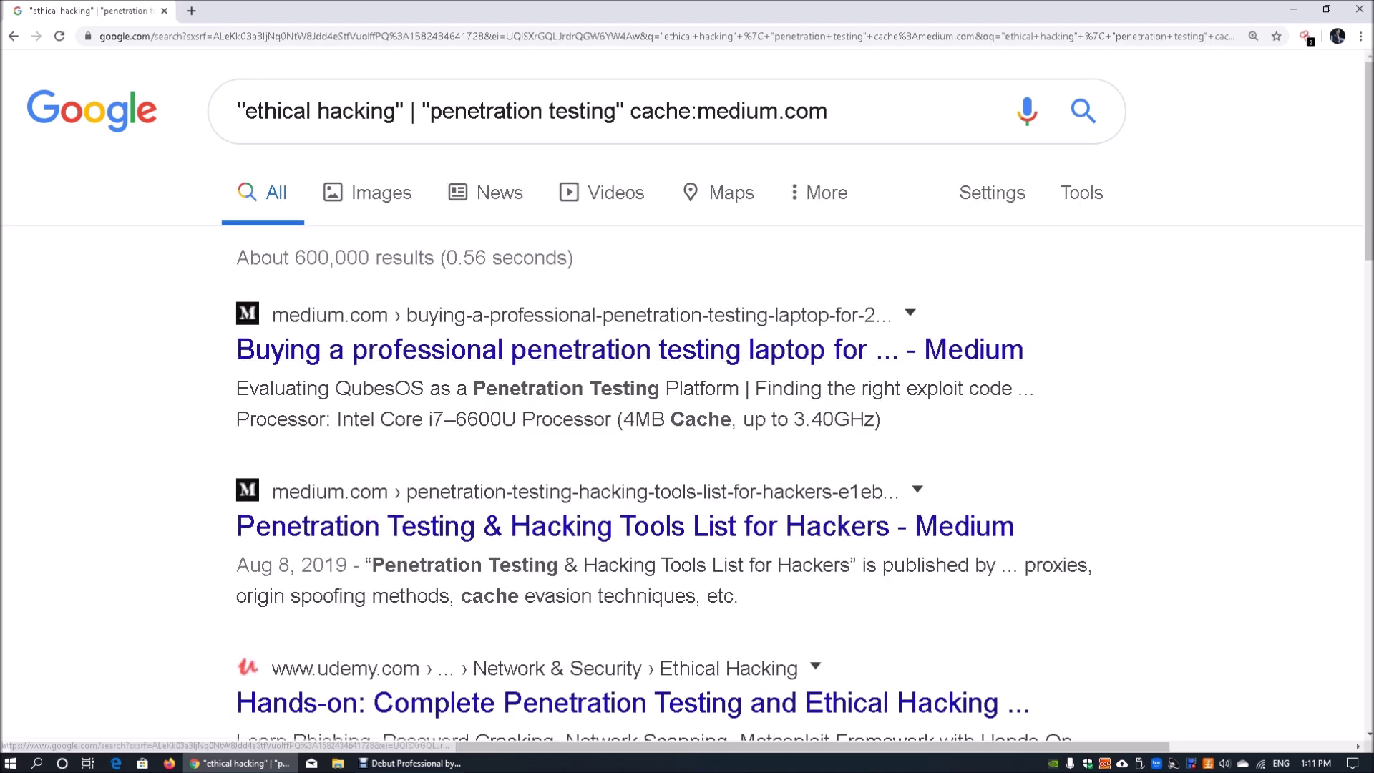
left_click(911, 312)
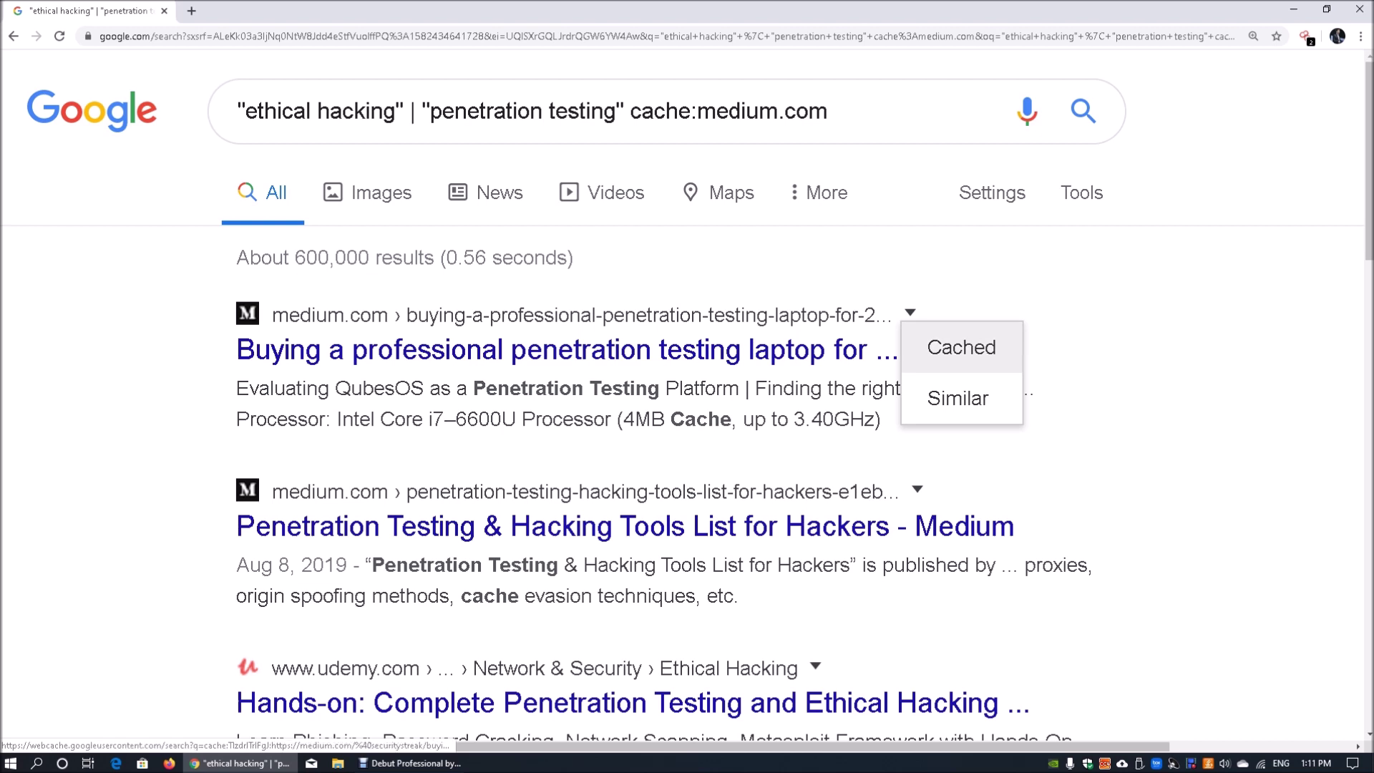
right_click(931, 352)
left_click(980, 362)
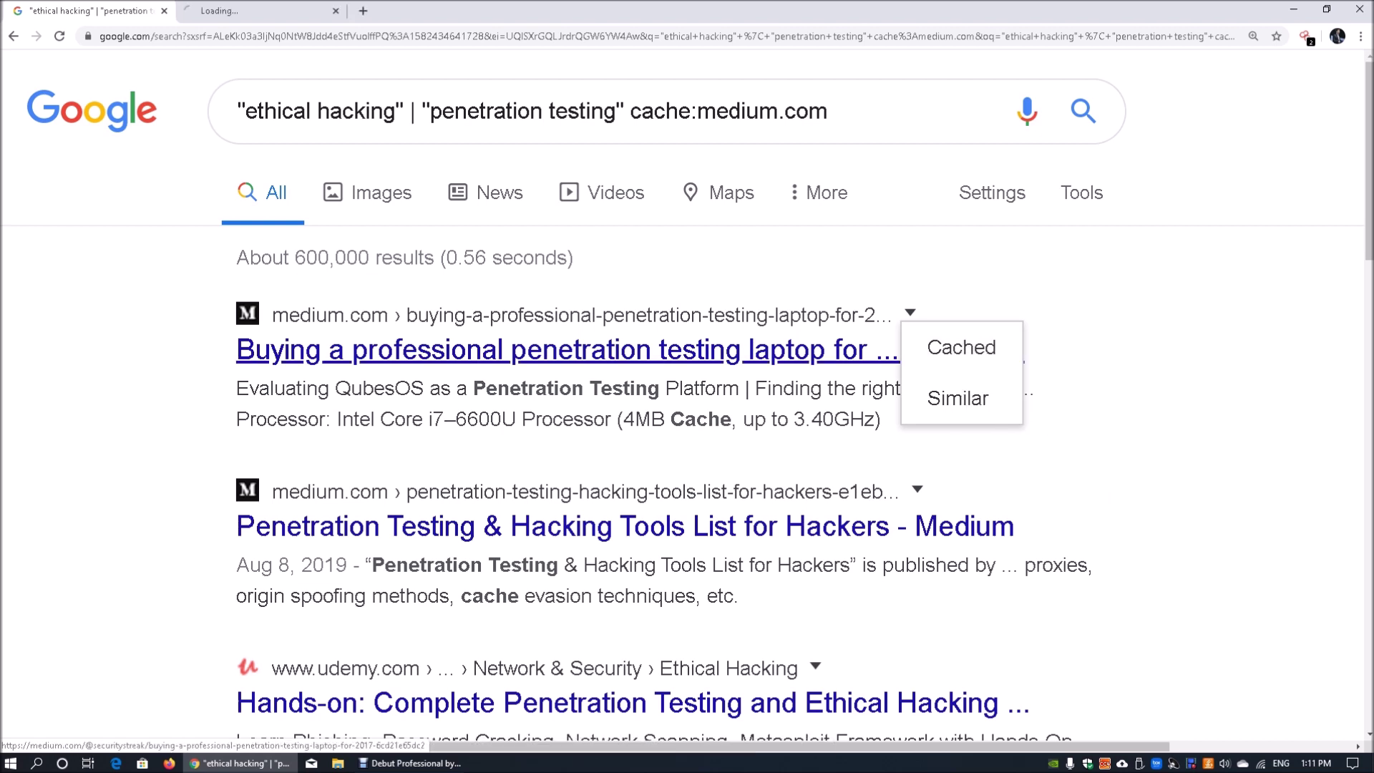
key("ctrl+Tab")
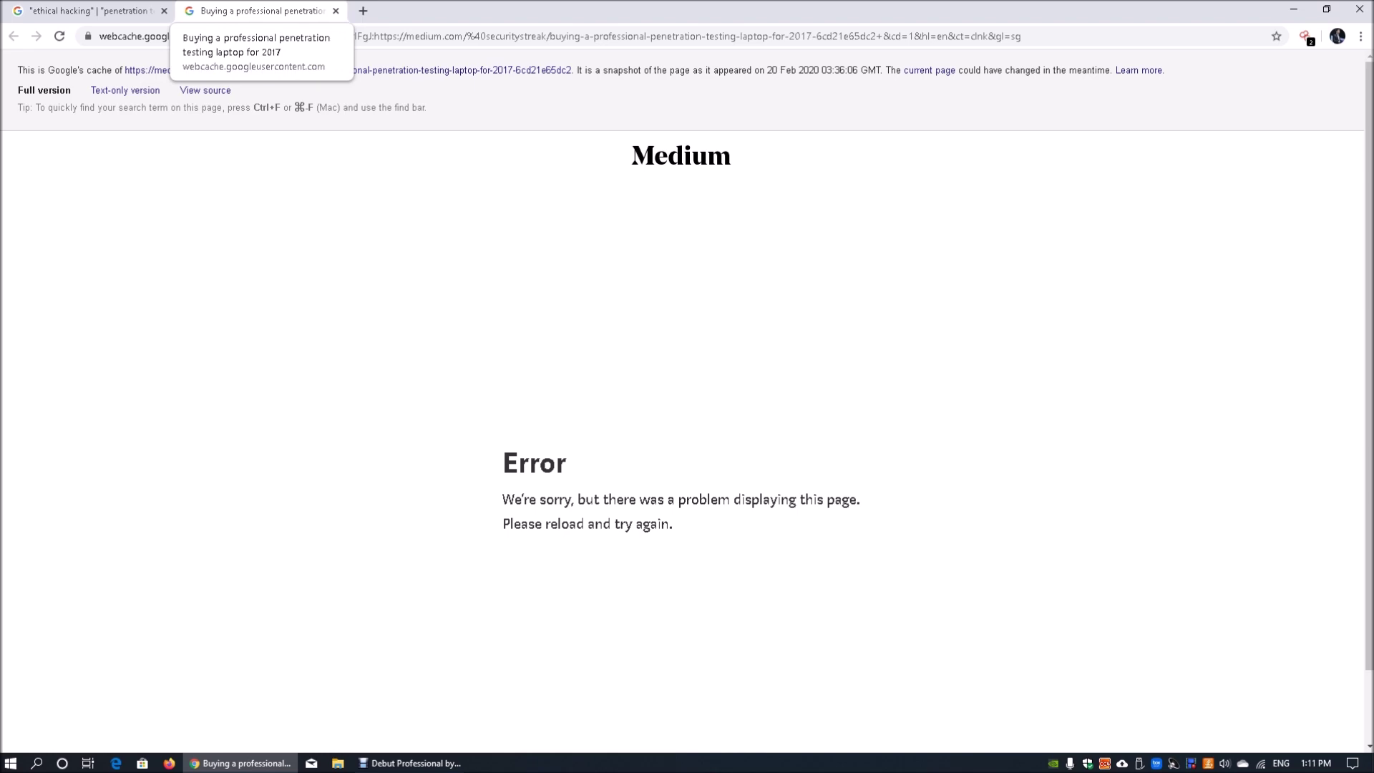
key("ctrl+w")
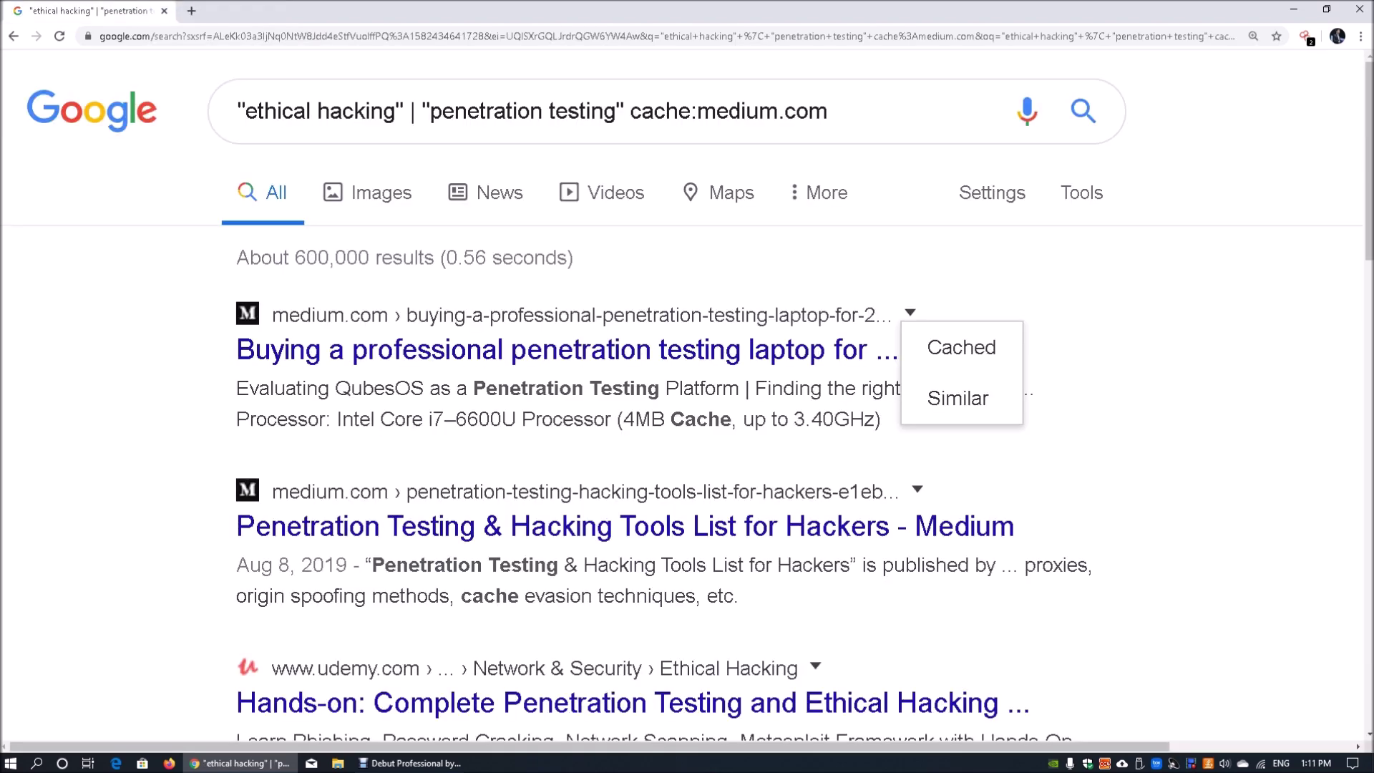
key("Escape")
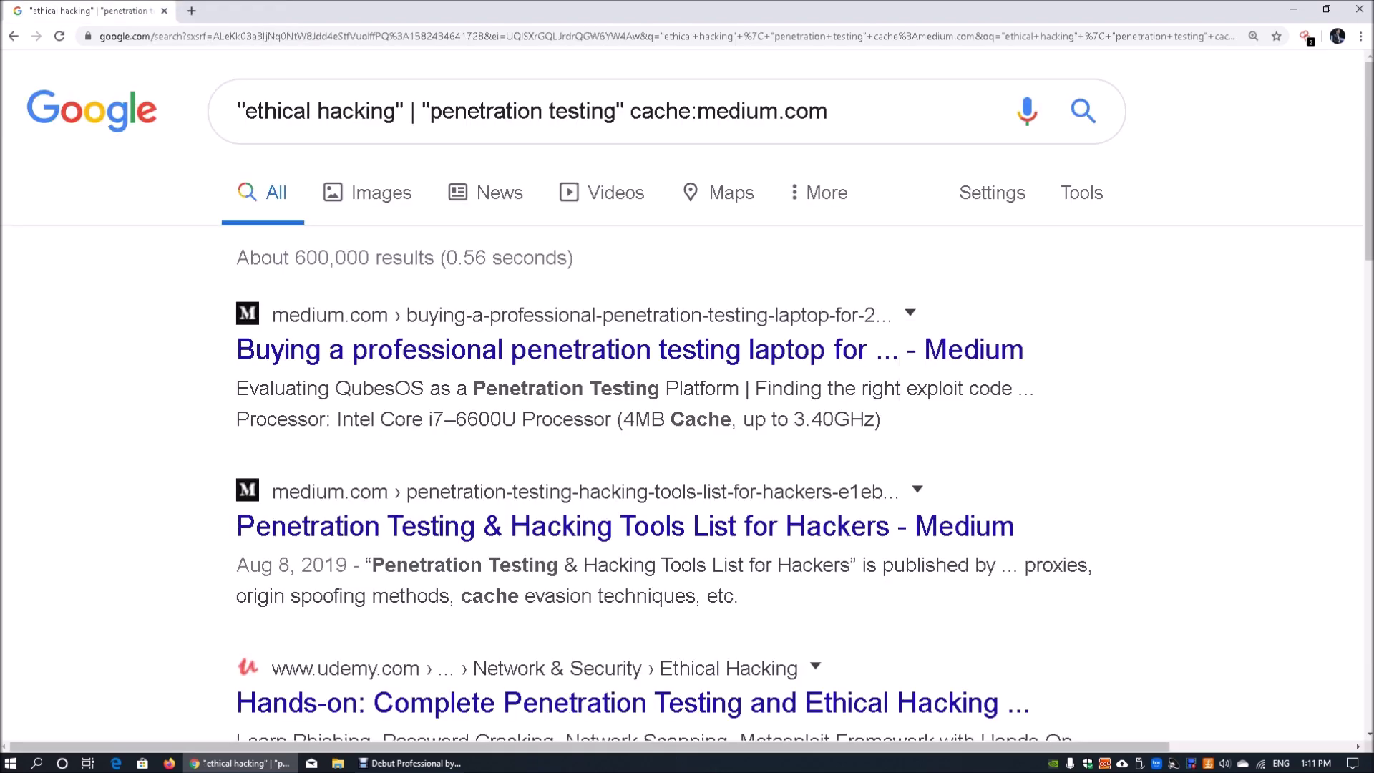
Step: View the second Medium result's cached hacking-tools page, then select the cache:medium.com term
left_click(916, 490)
right_click(953, 518)
left_click(1002, 531)
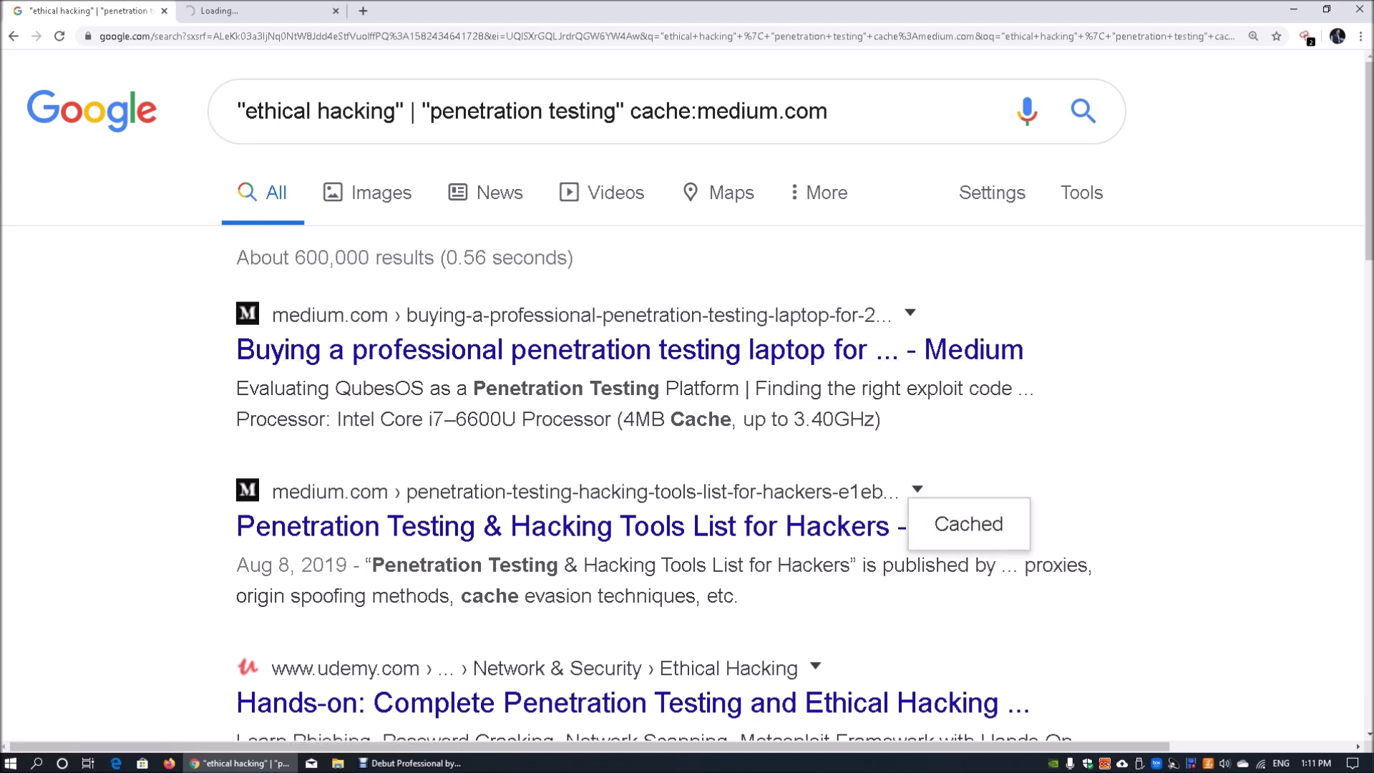
key("ctrl+Tab")
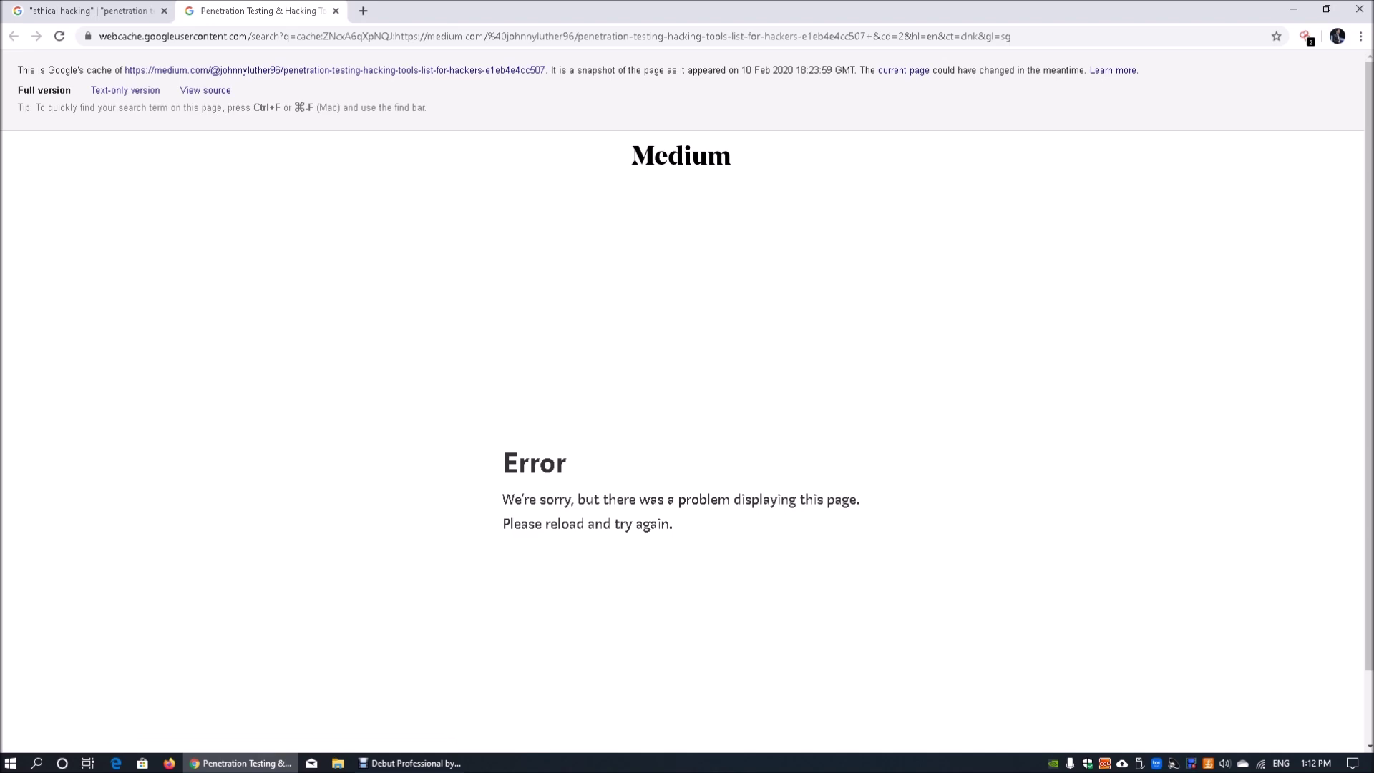
key("ctrl+w")
scroll(501, 322, "down", 3)
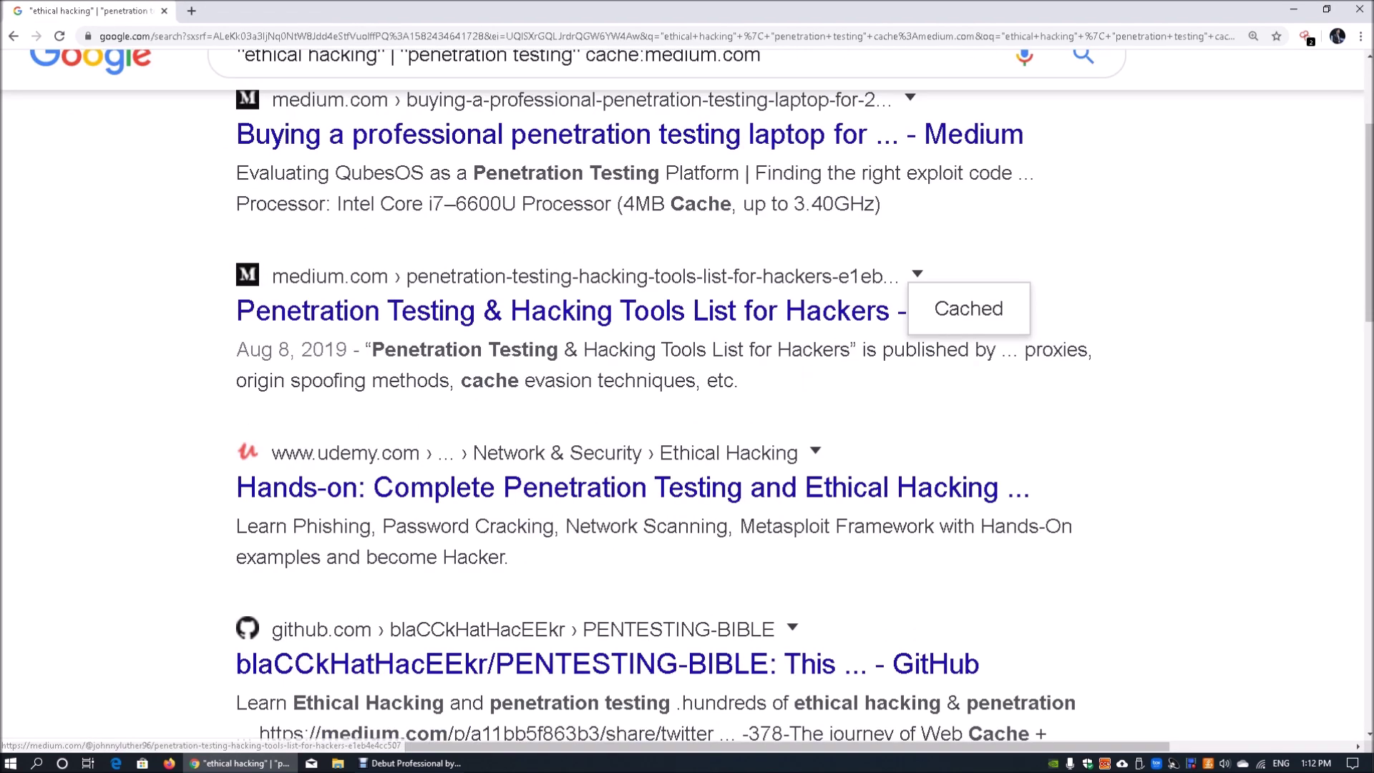
scroll(501, 444, "down", 4)
scroll(501, 443, "down", 4)
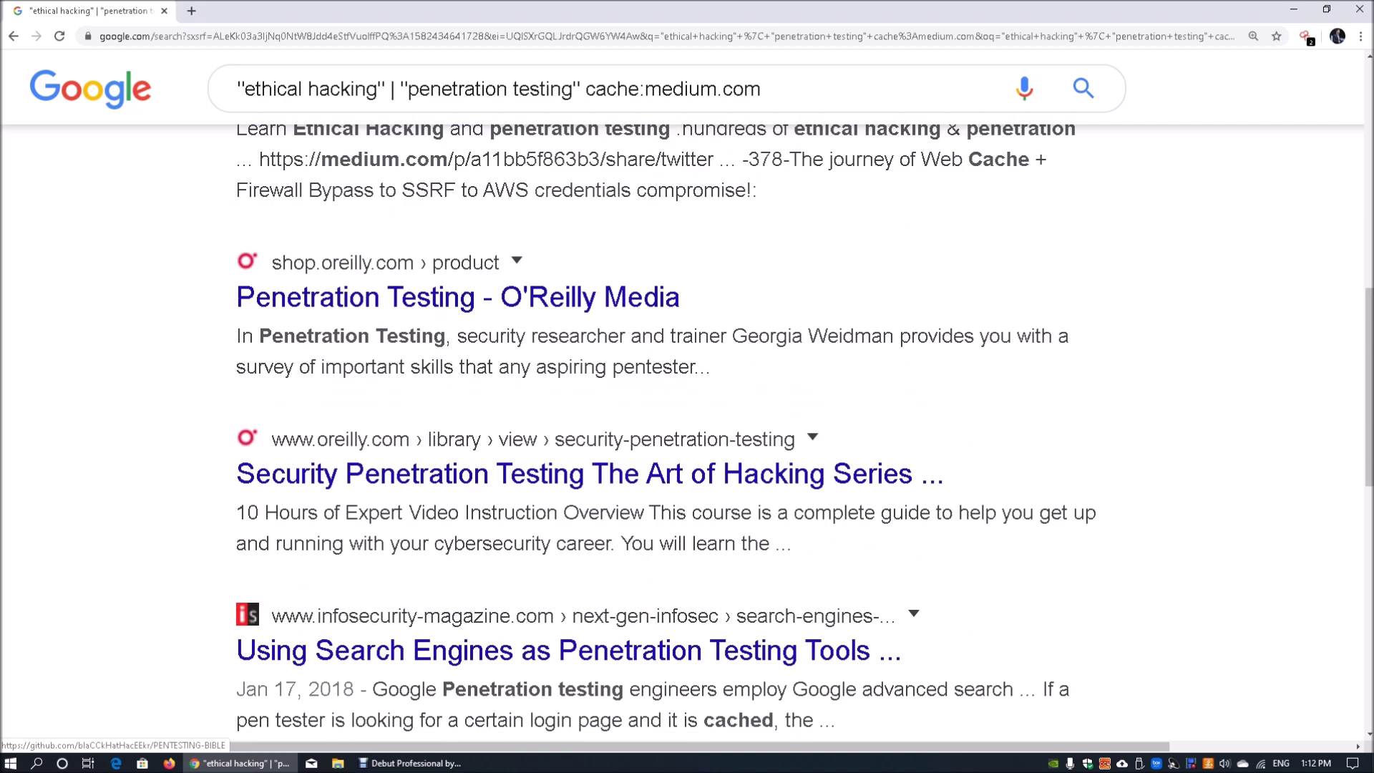
scroll(645, 393, "up", 10)
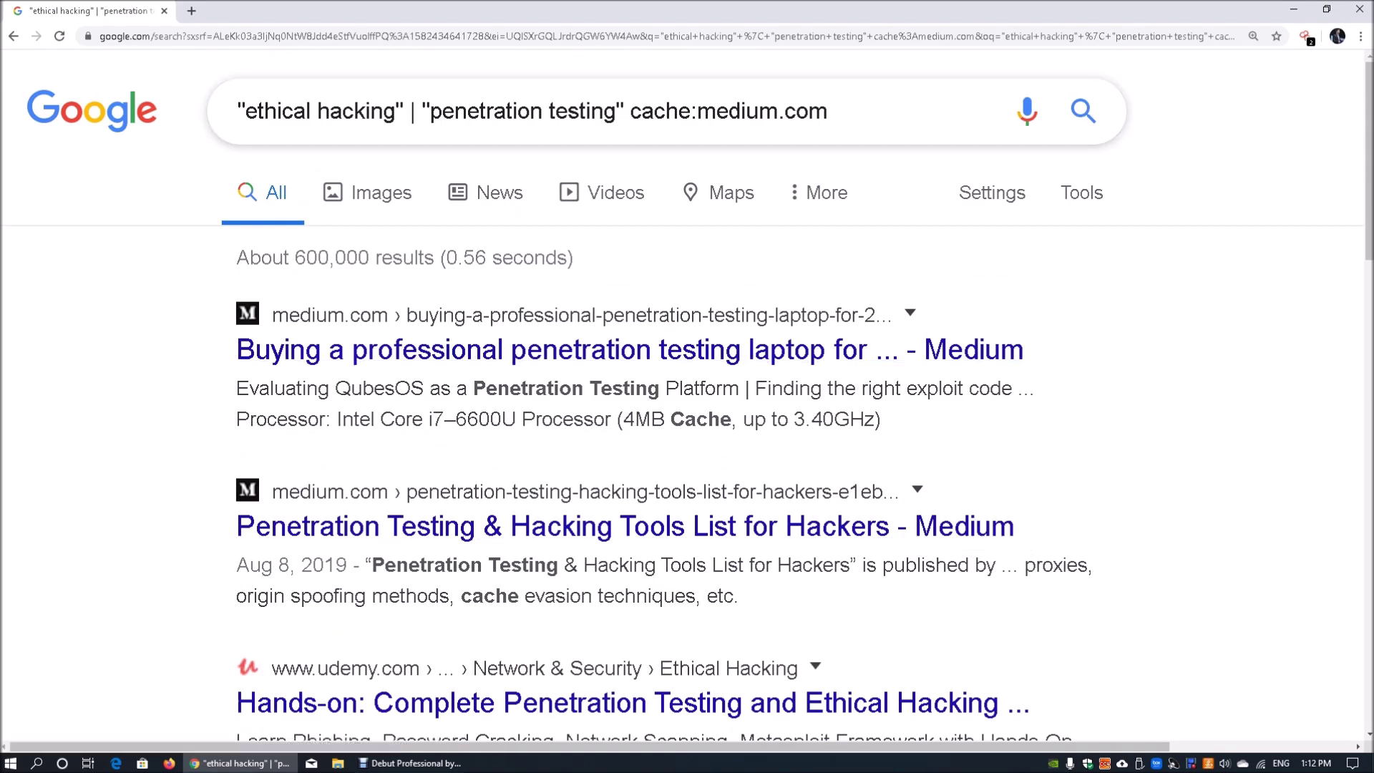
double_click(648, 118)
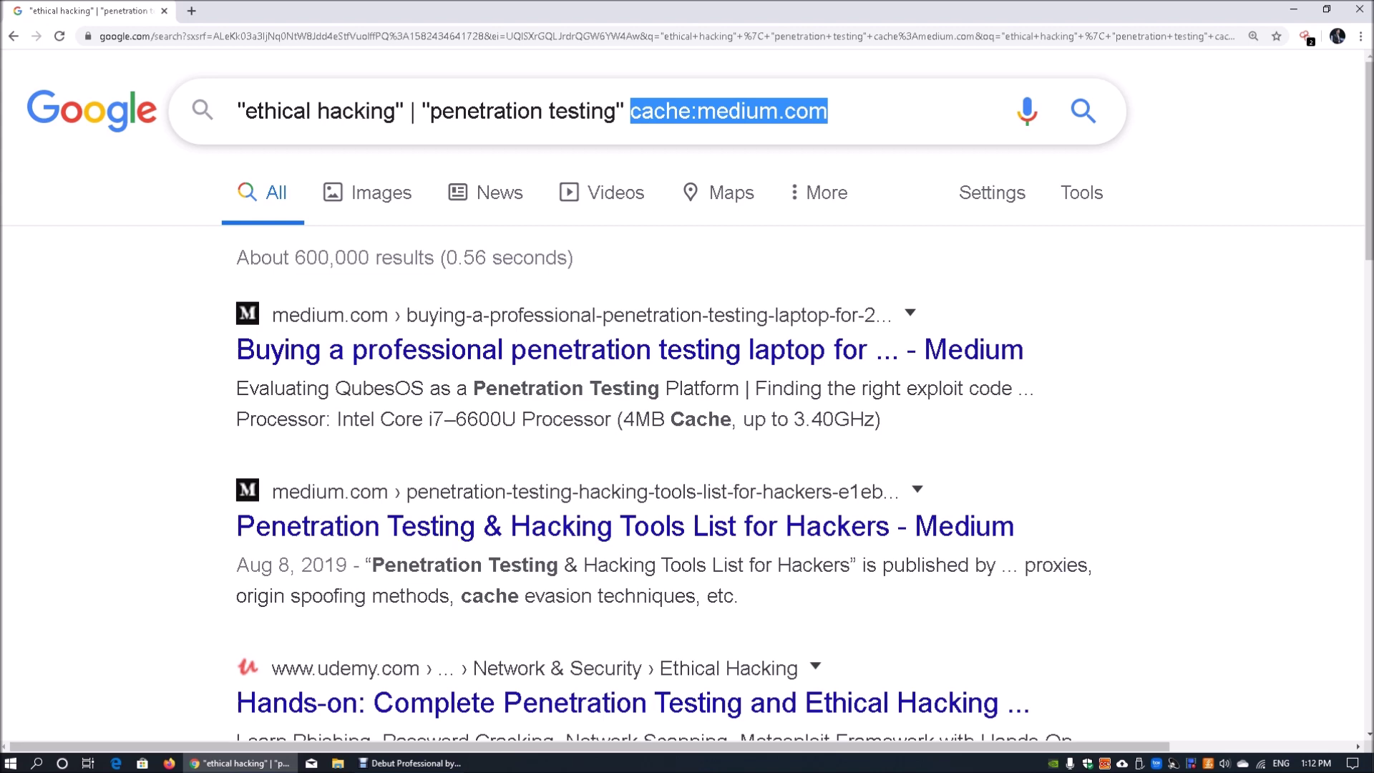
Step: Replace the query with null byte, getting about 42,900,000 results
key("ctrl+a")
type("nu")
type("byte")
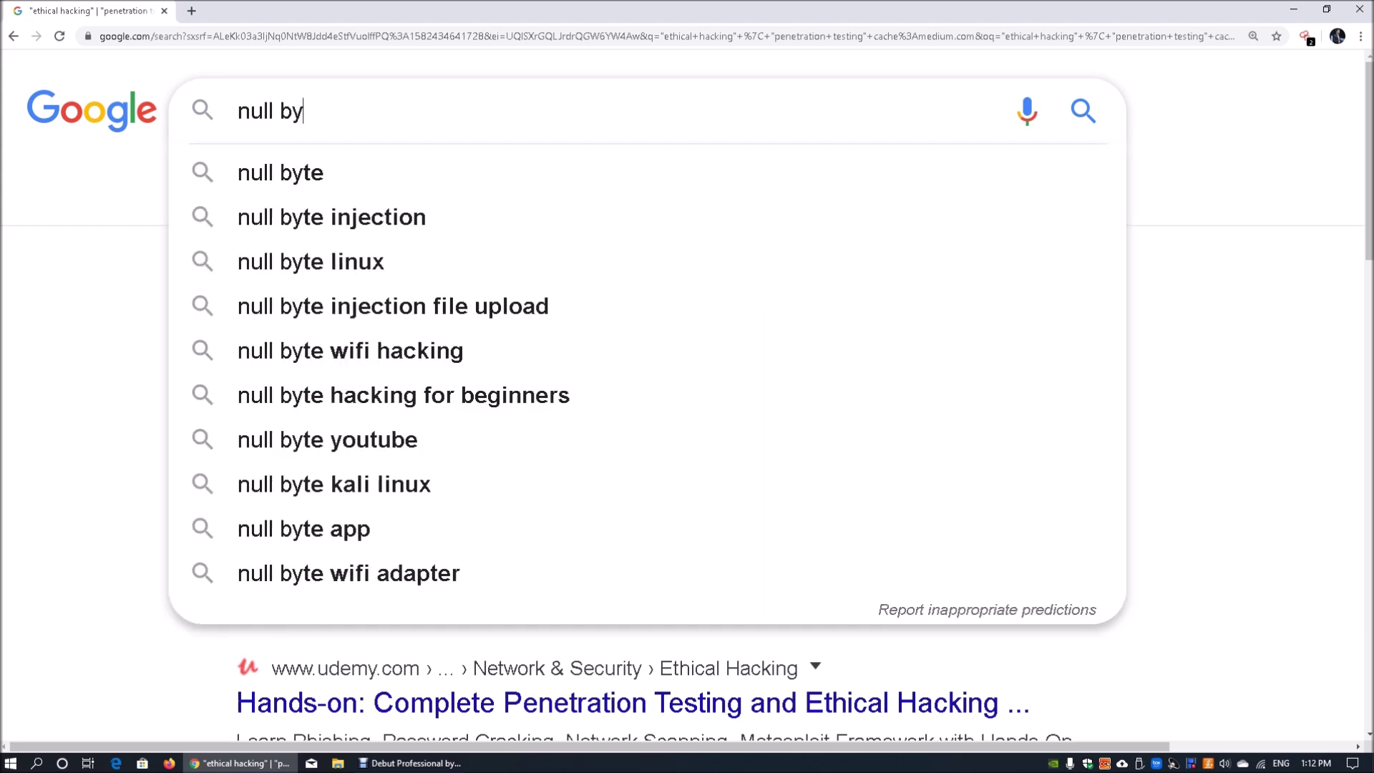
key("Return")
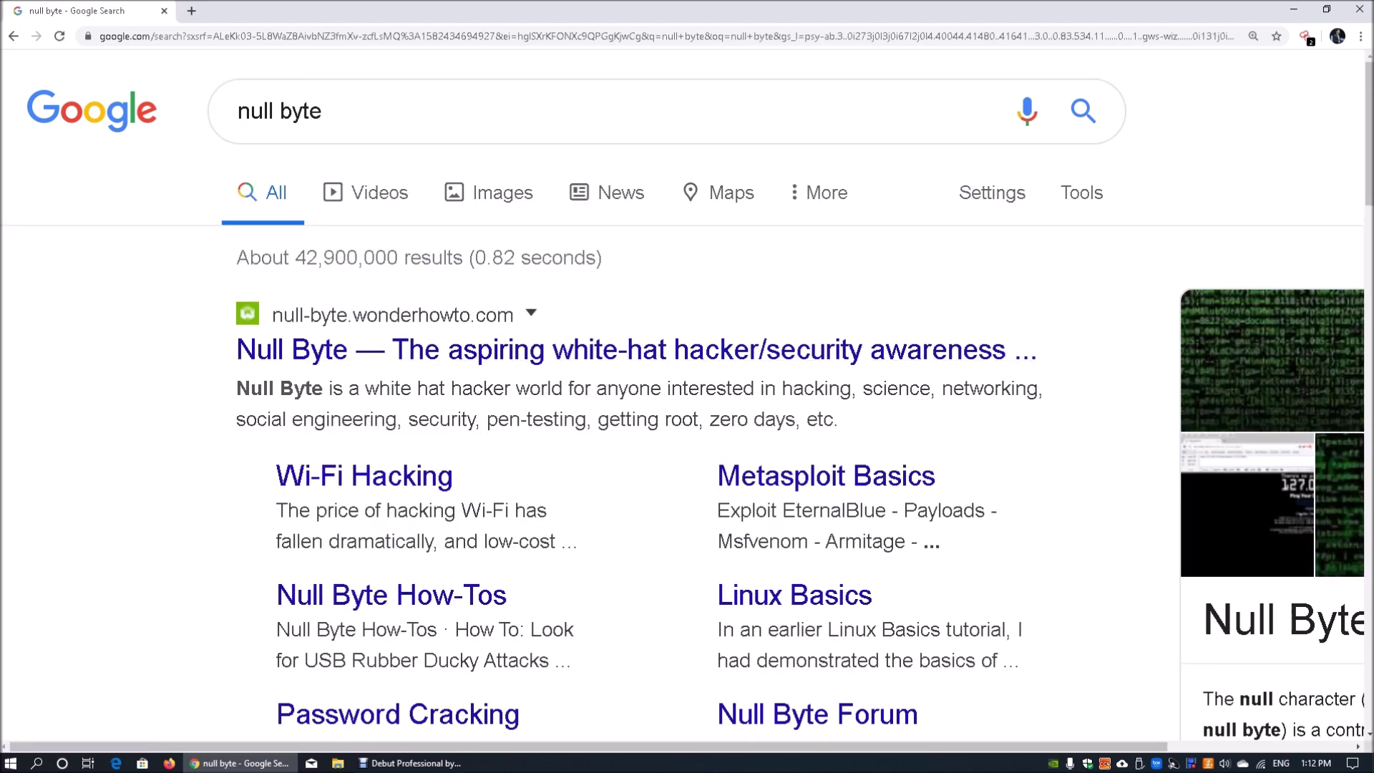
scroll(687, 430, "down", 5)
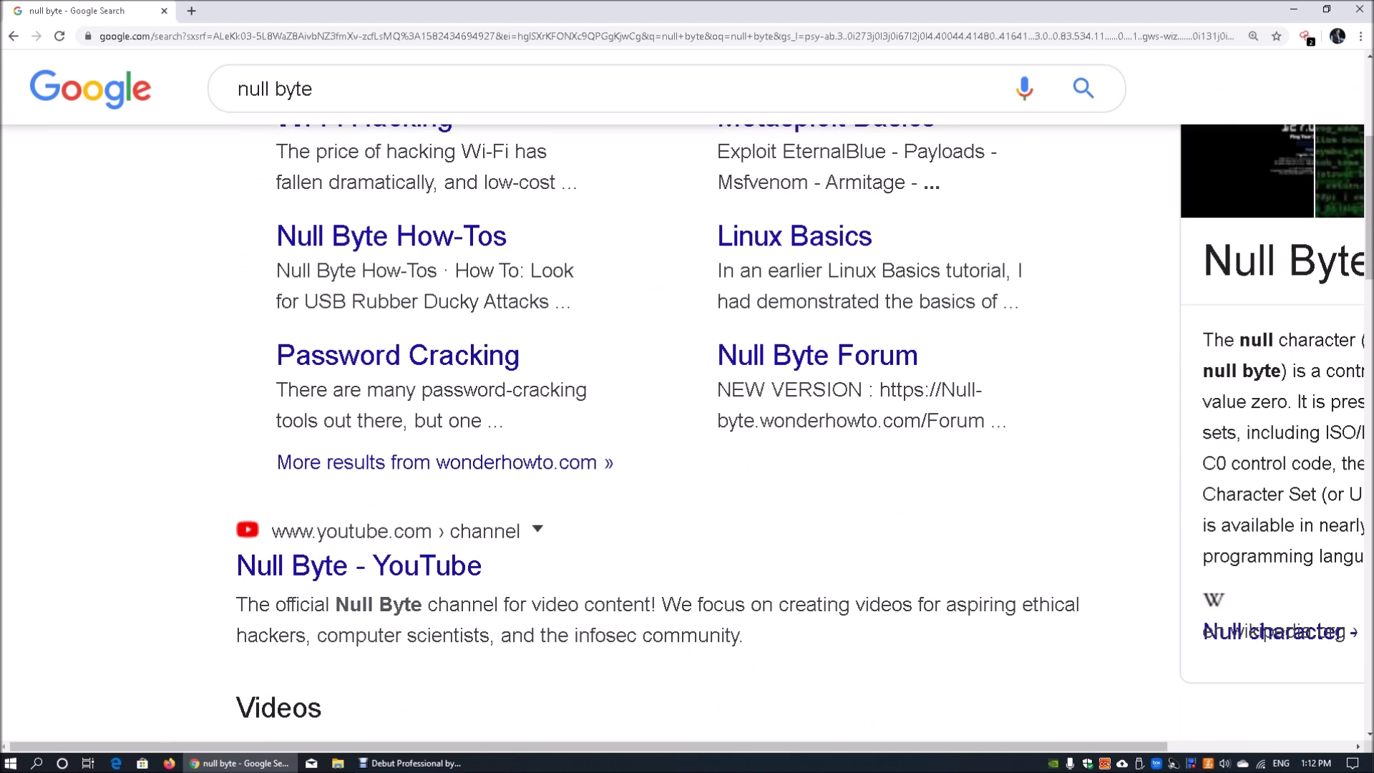
scroll(345, 326, "up", 5)
Step: Open the Null Byte site result in a new tab, view it, then return to the results
right_click(345, 326)
left_click(406, 334)
left_click(258, 11)
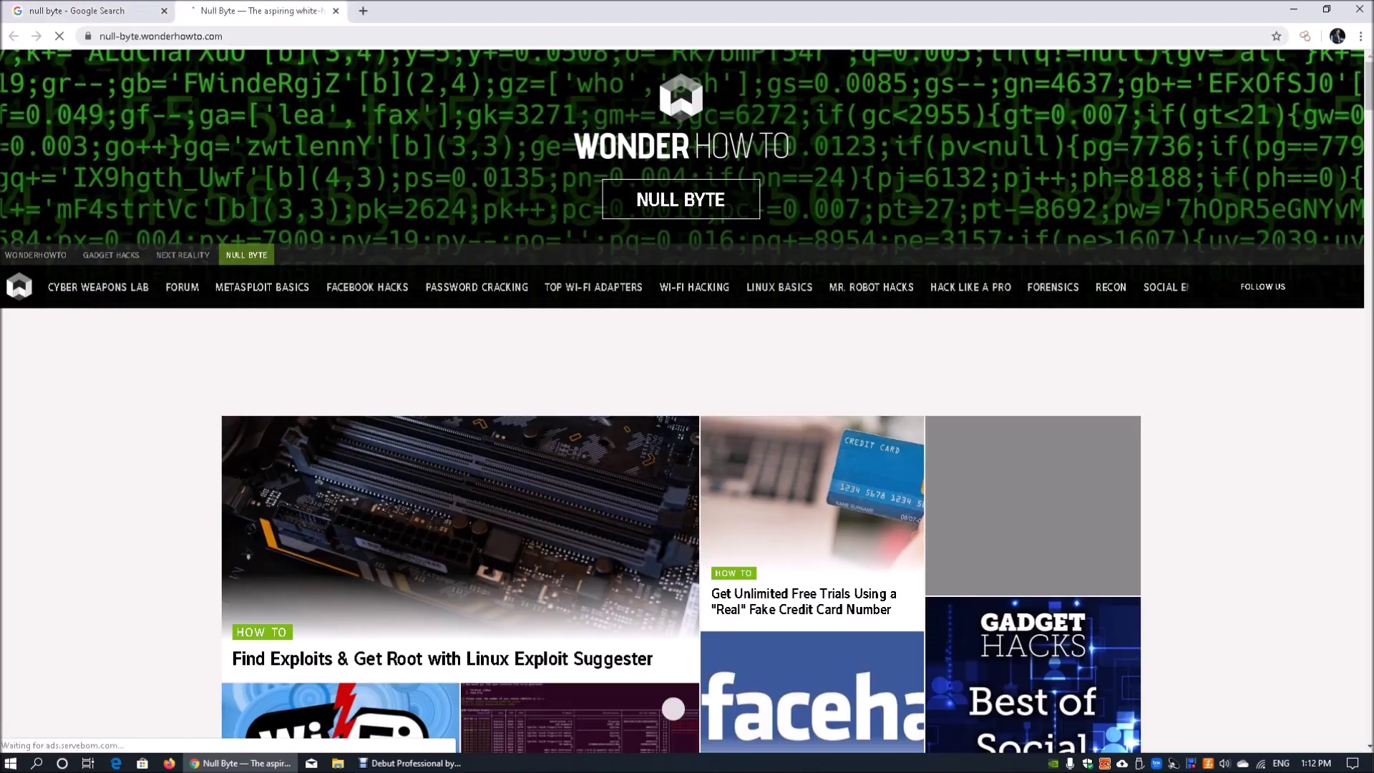
key("ctrl+shift+Tab")
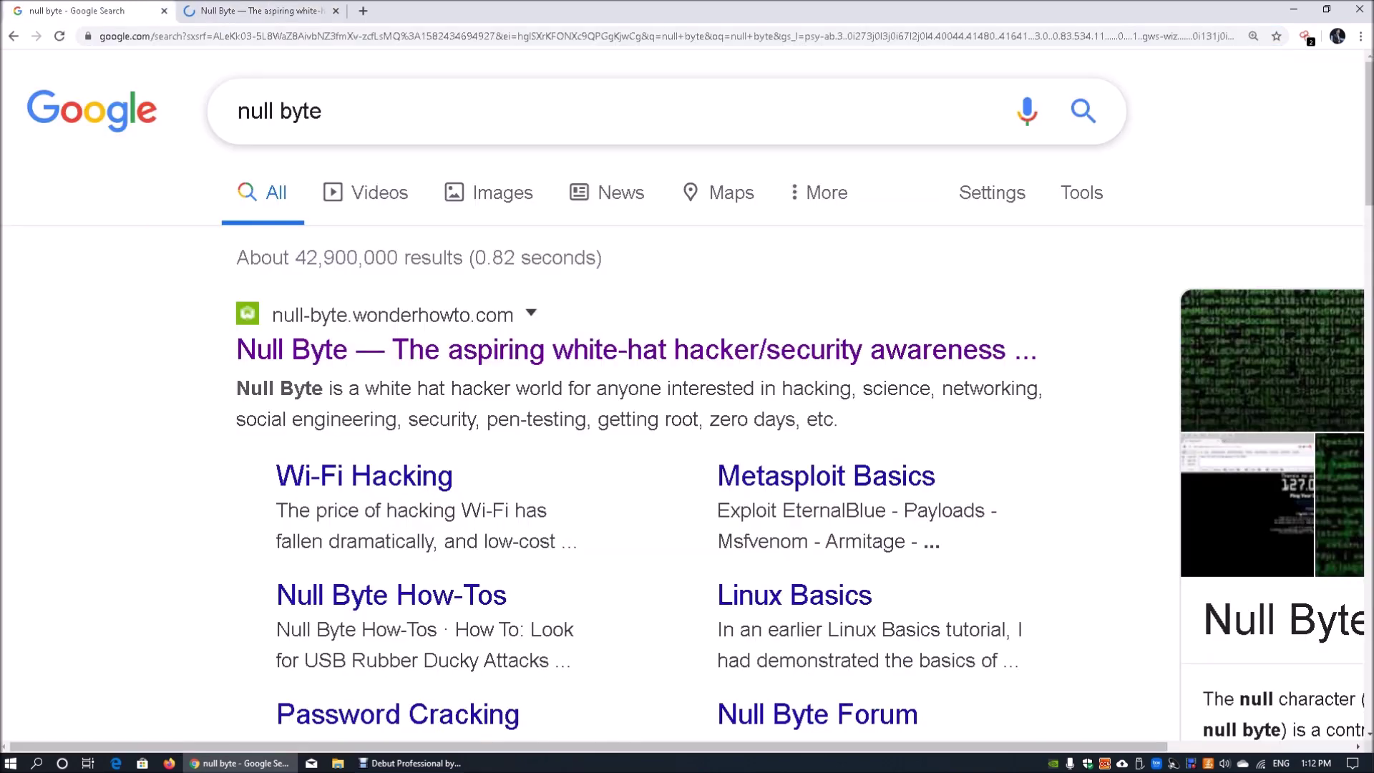
key("slash")
Step: Search "ethical hacking" | "penetration testing" site:null-byte.wonderhowto.com/ to list only Null Byte articles
type("\"ethical hacking\" | e")
key("BackSpace")
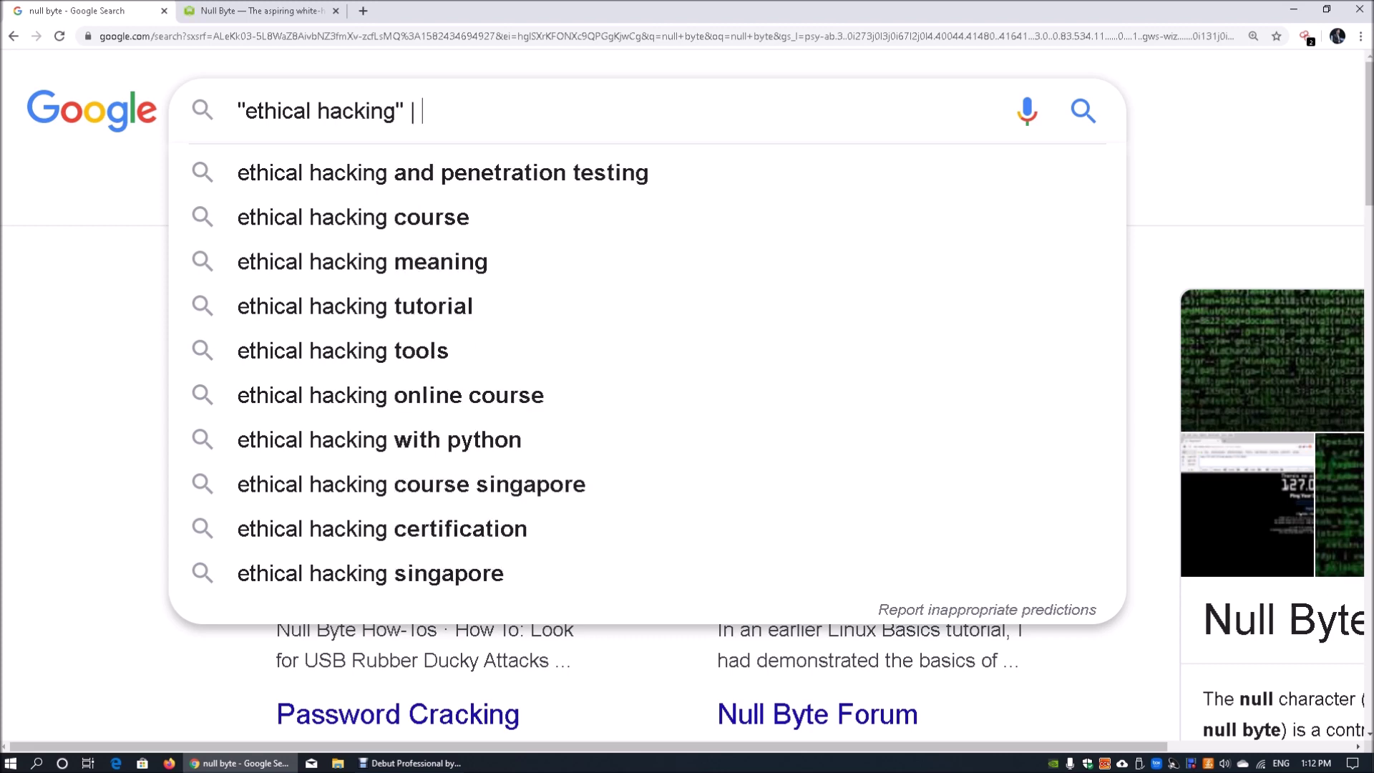
type("penetration testing\"")
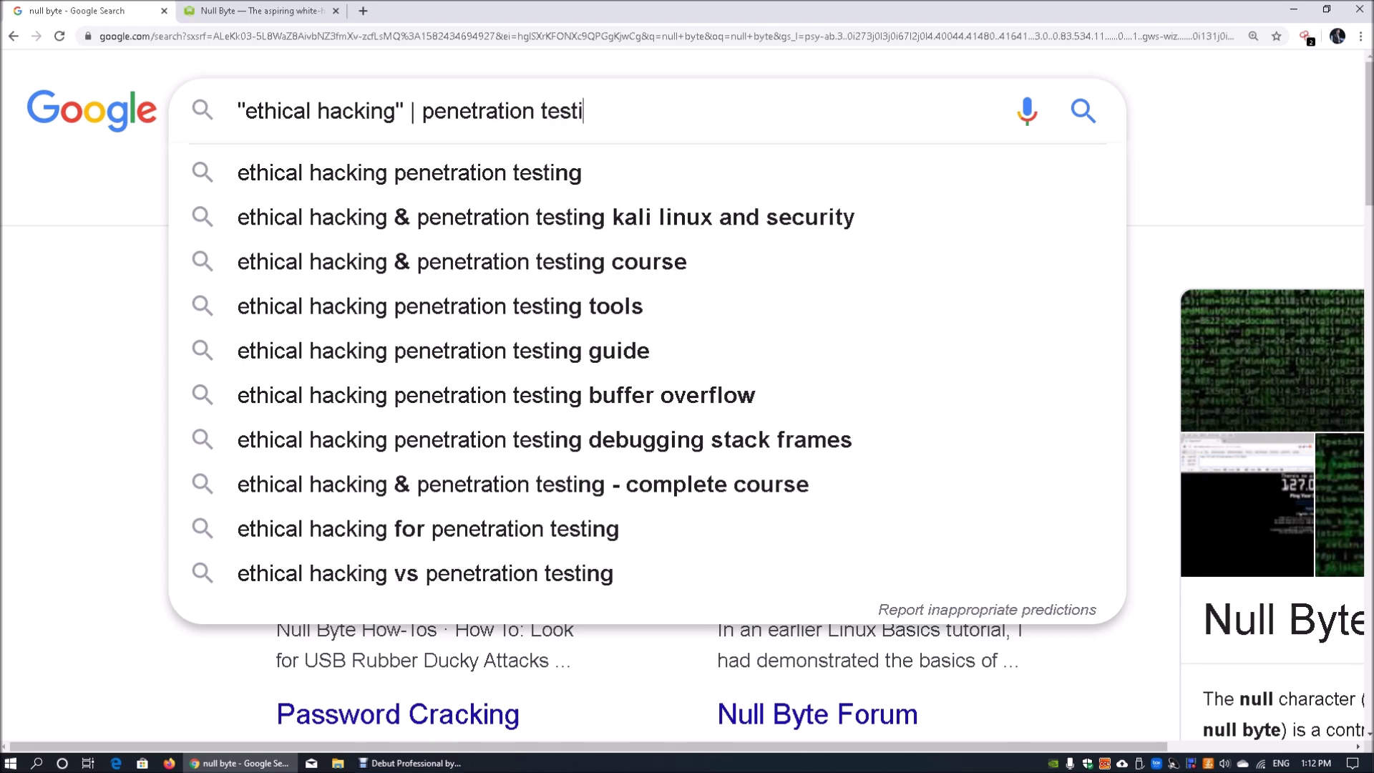
left_click(422, 111)
type("\"")
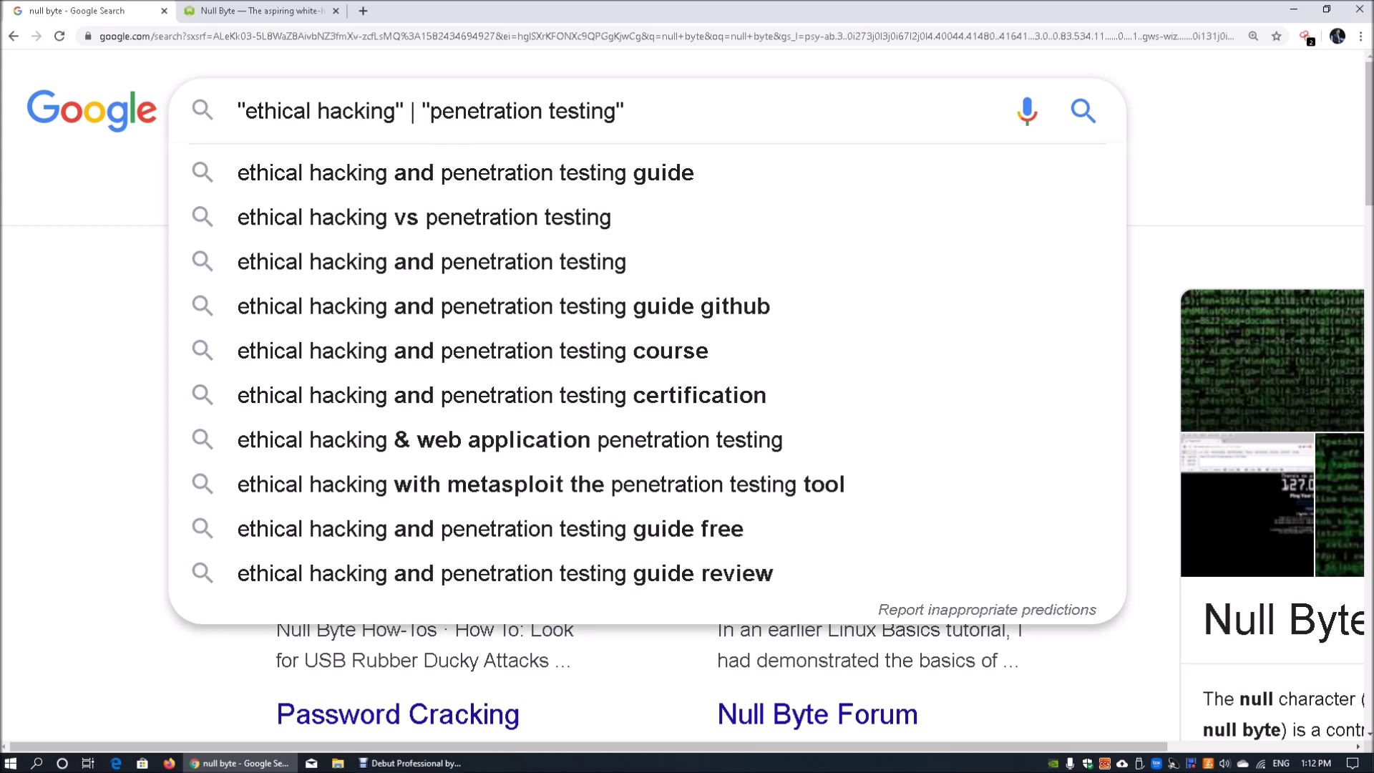
type(" site:")
type("https://null-byte.wonderhowto.com/")
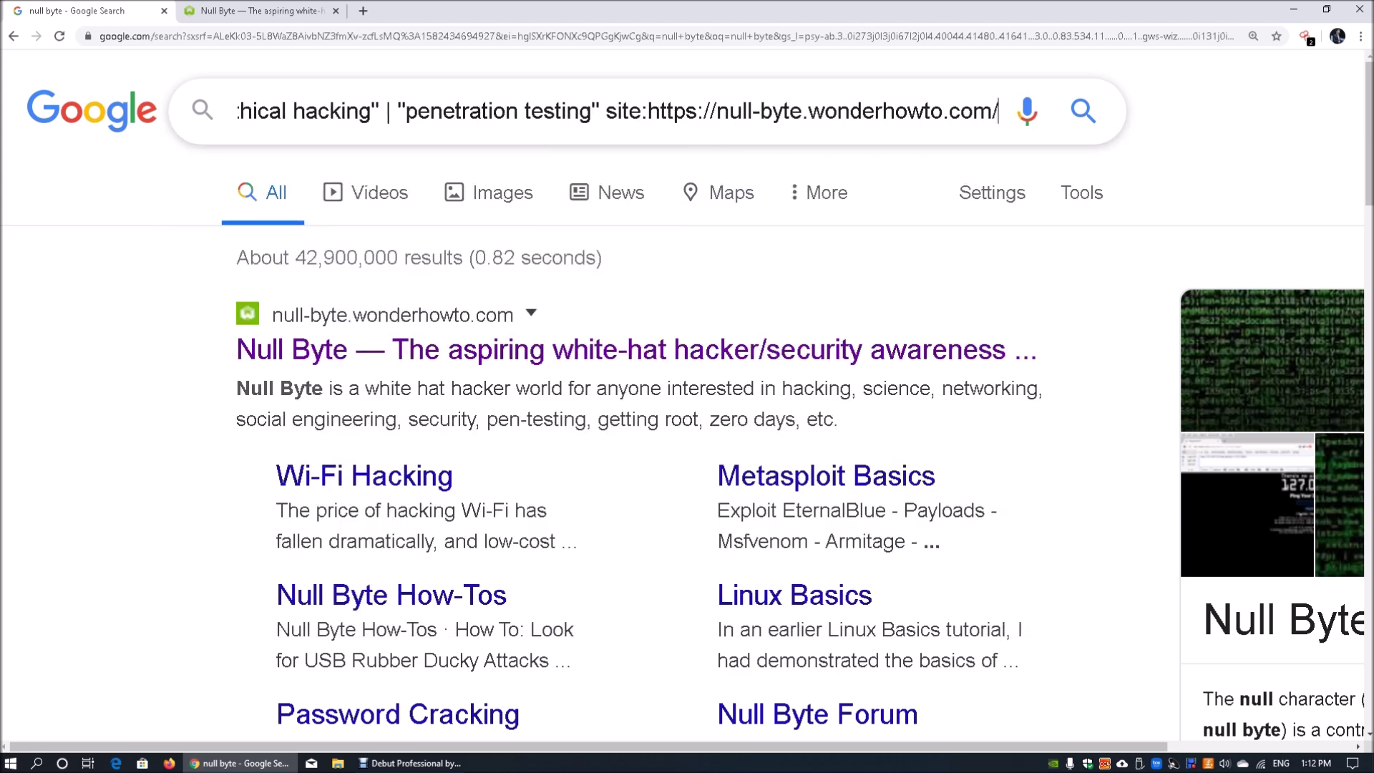
left_click(718, 111)
key("shift+Left")
key("shift+Left")
key("shift+Left")
key("shift+Left")
key("shift+Left")
key("shift+Left")
key("shift+Left")
key("shift+Left")
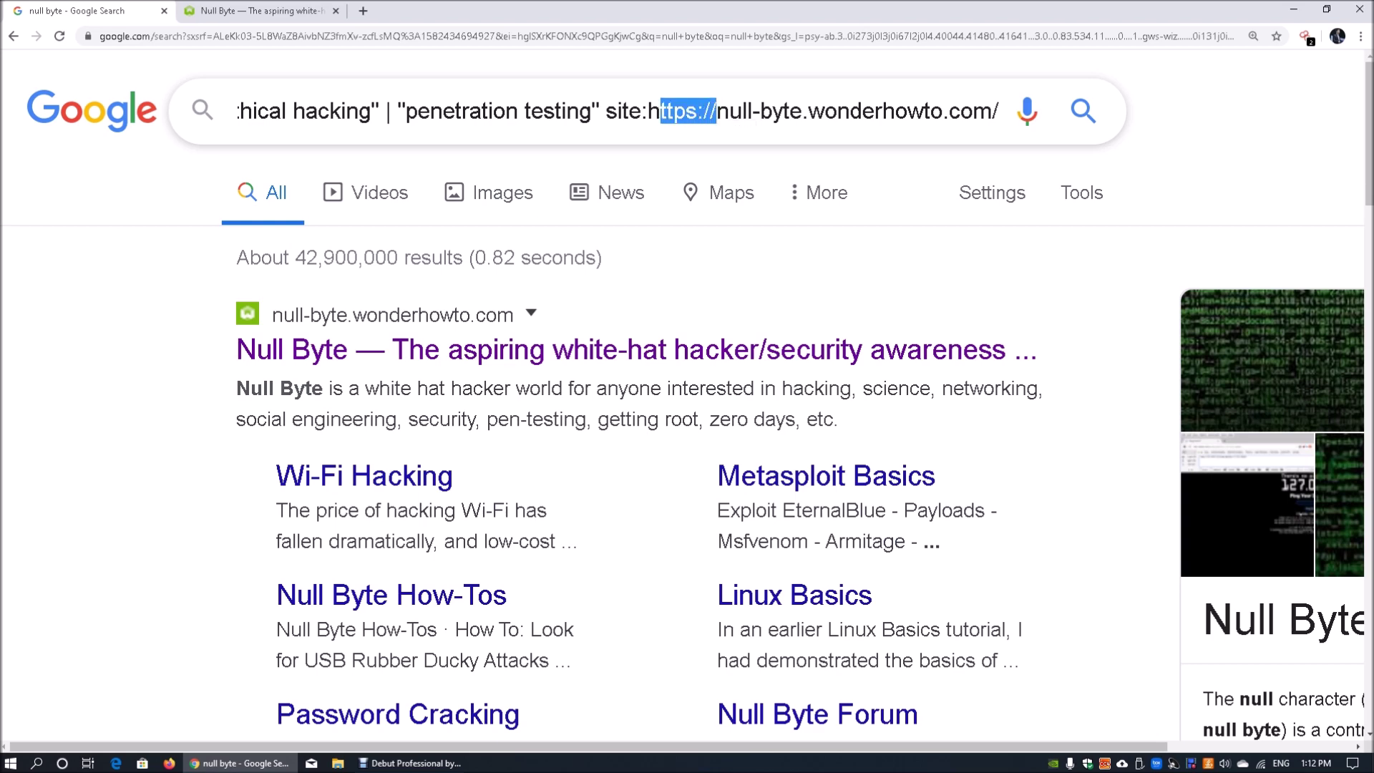
key("BackSpace")
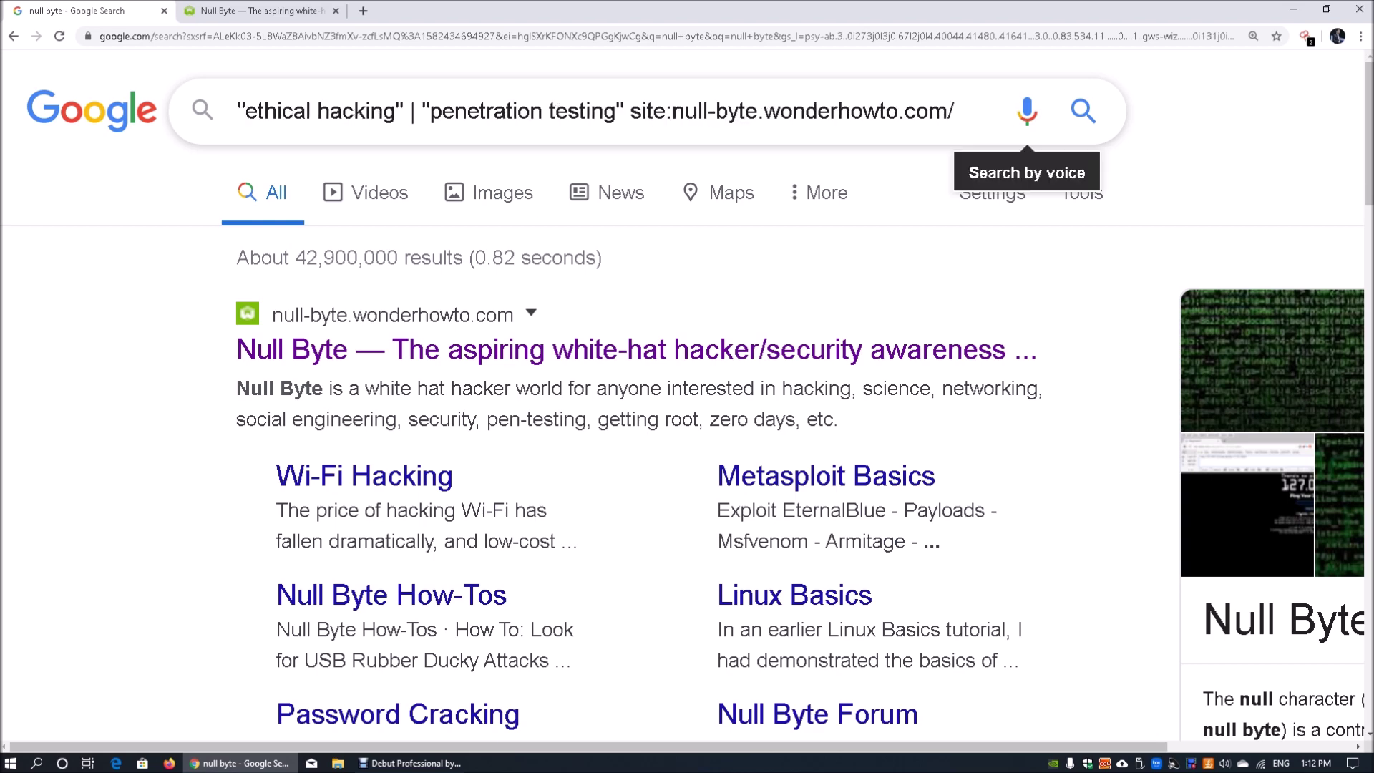
key("Return")
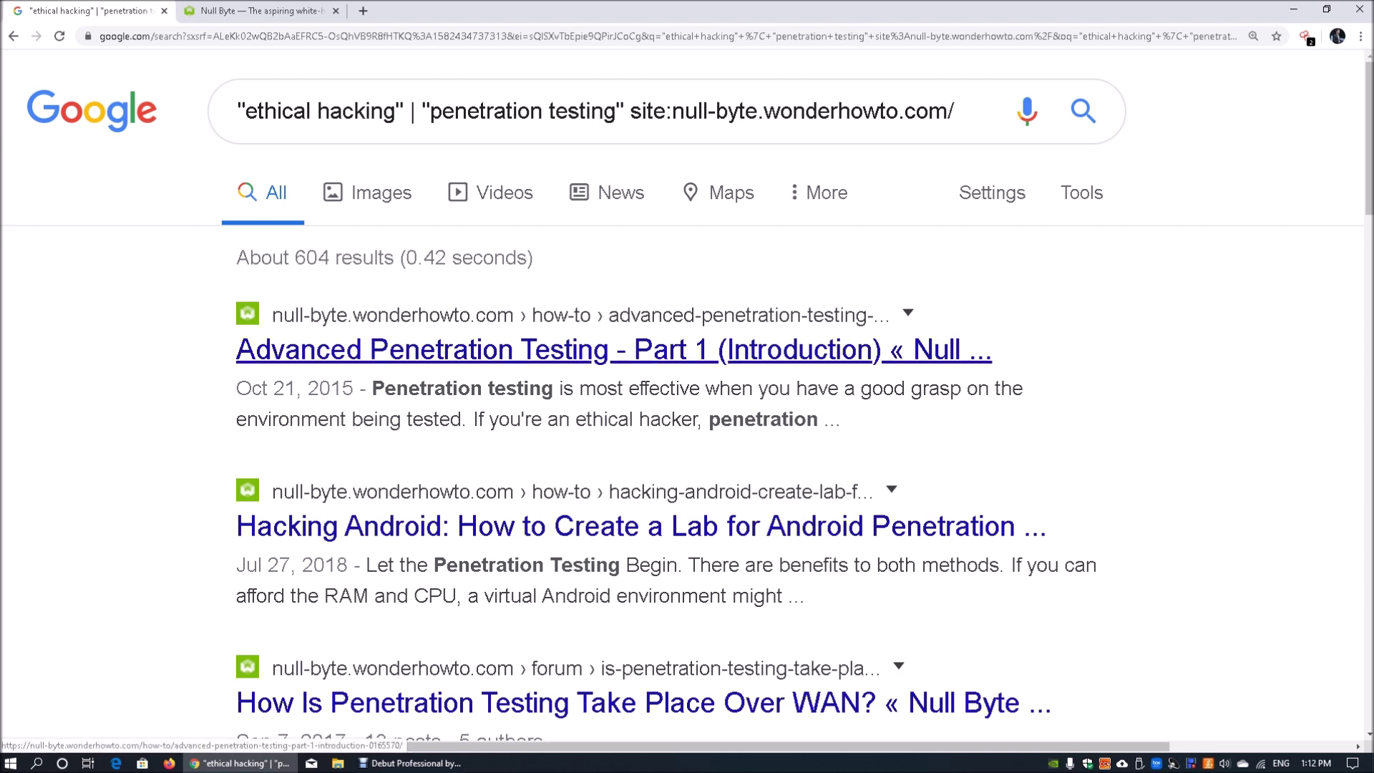
Step: Open the Advanced Penetration Testing and Hacking Android articles in new tabs
right_click(549, 351)
left_click(615, 366)
scroll(616, 366, "down", 3)
right_click(580, 327)
left_click(629, 337)
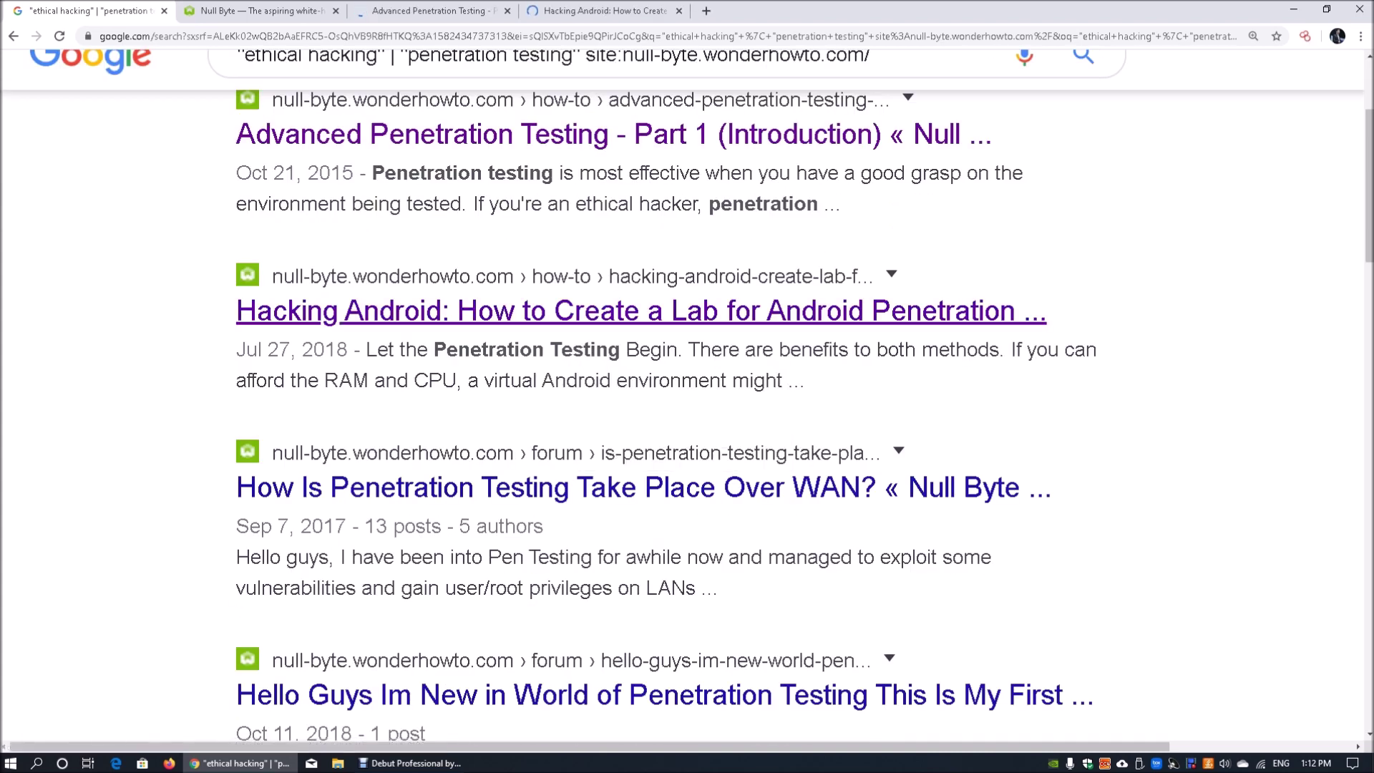
scroll(644, 358, "down", 2)
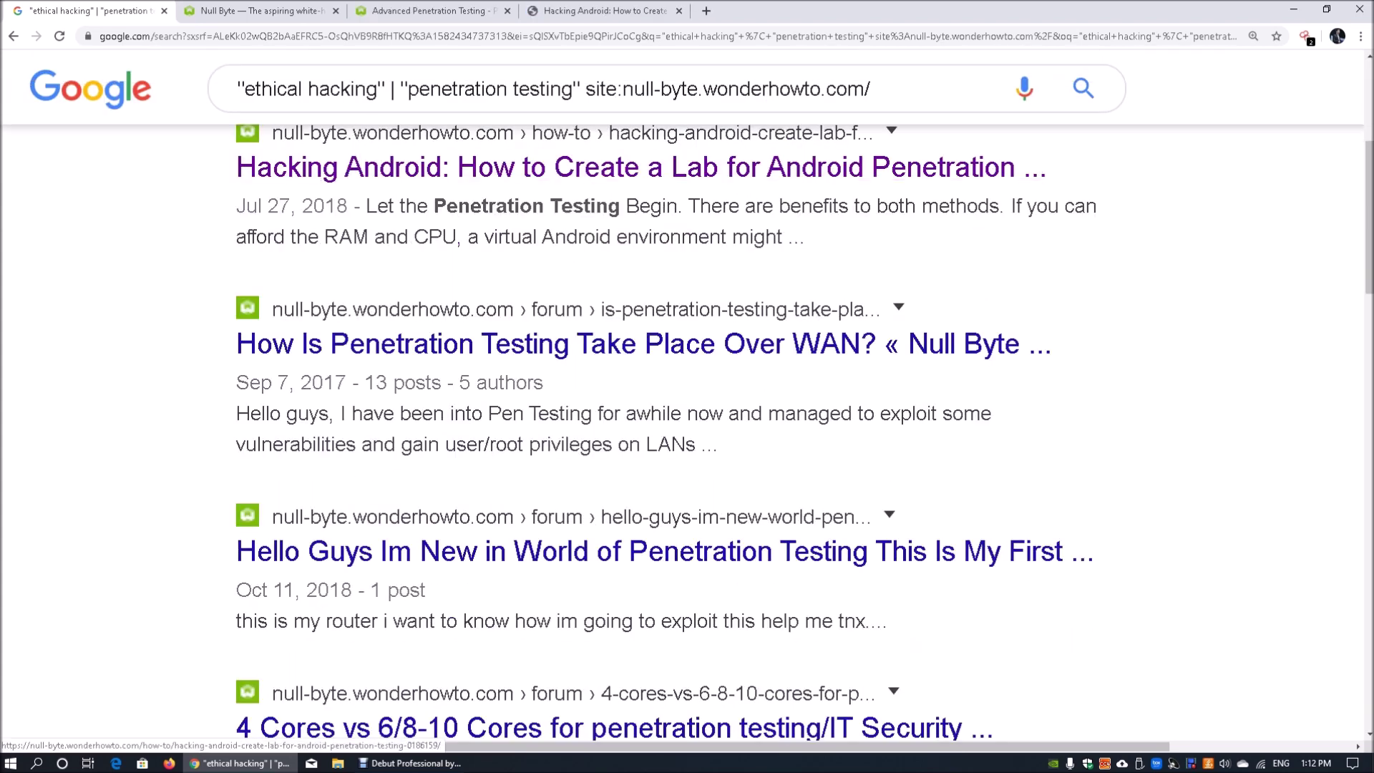
scroll(644, 358, "up", 5)
Step: Skim the Hacking Android article, then select the site:null-byte.wonderhowto.com/ term back in Google
left_click_drag(623, 111, 237, 111)
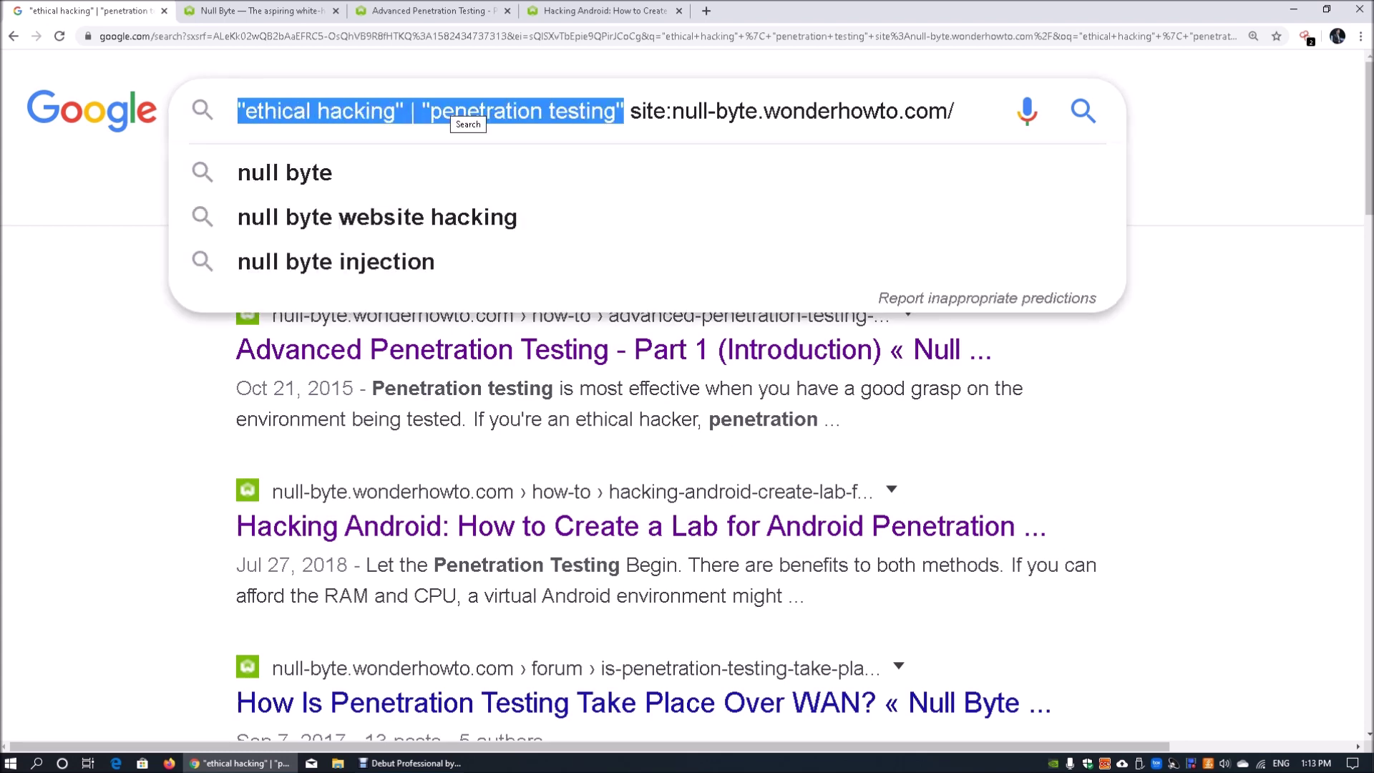
left_click(413, 111)
left_click(493, 111)
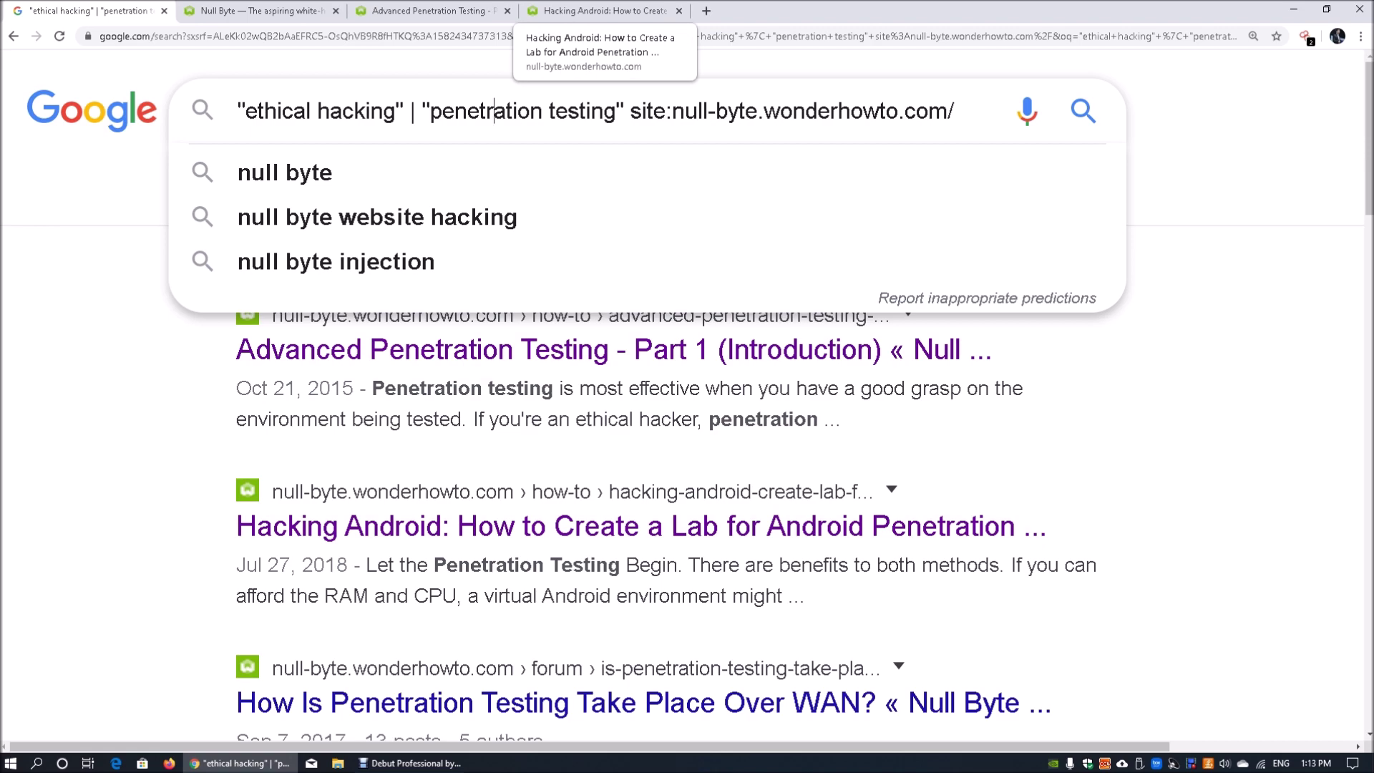
left_click(601, 10)
scroll(573, 429, "down", 5)
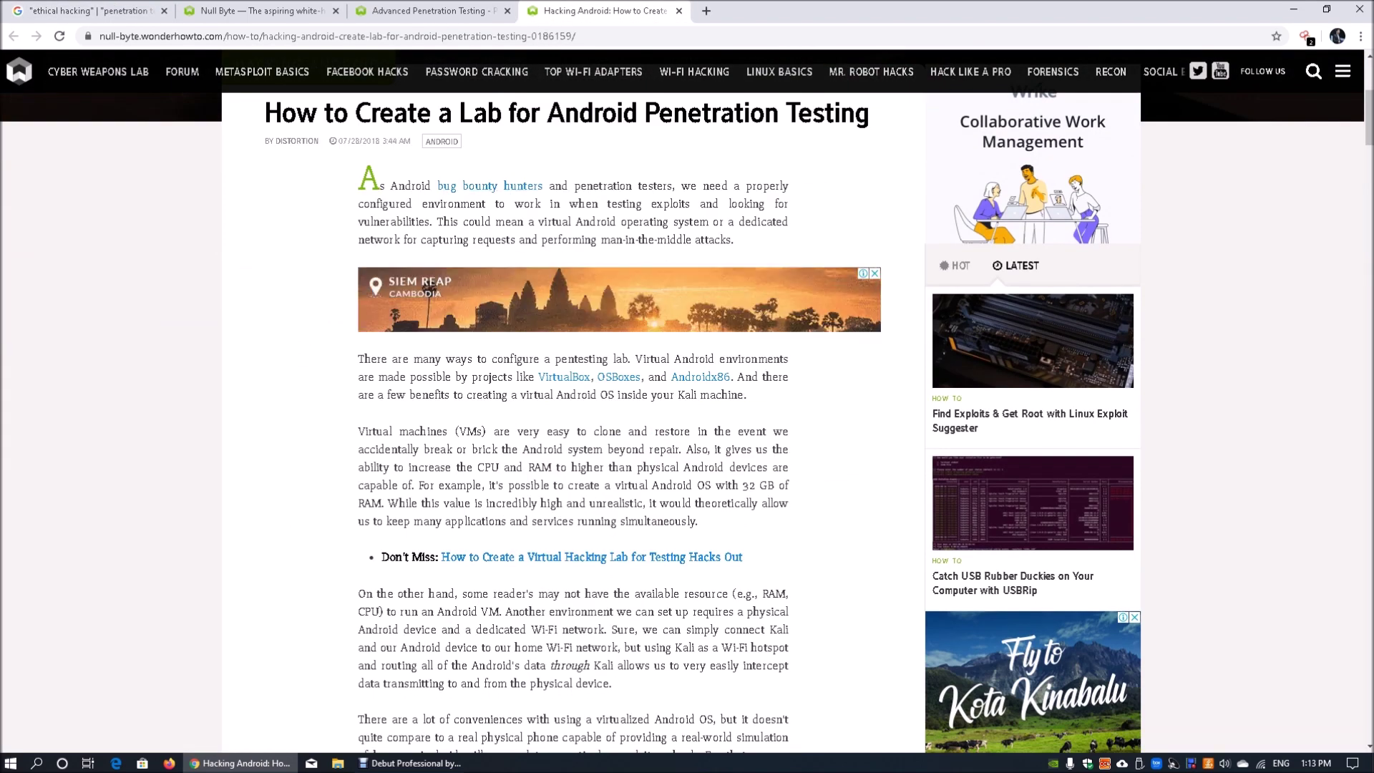
key("ctrl+1")
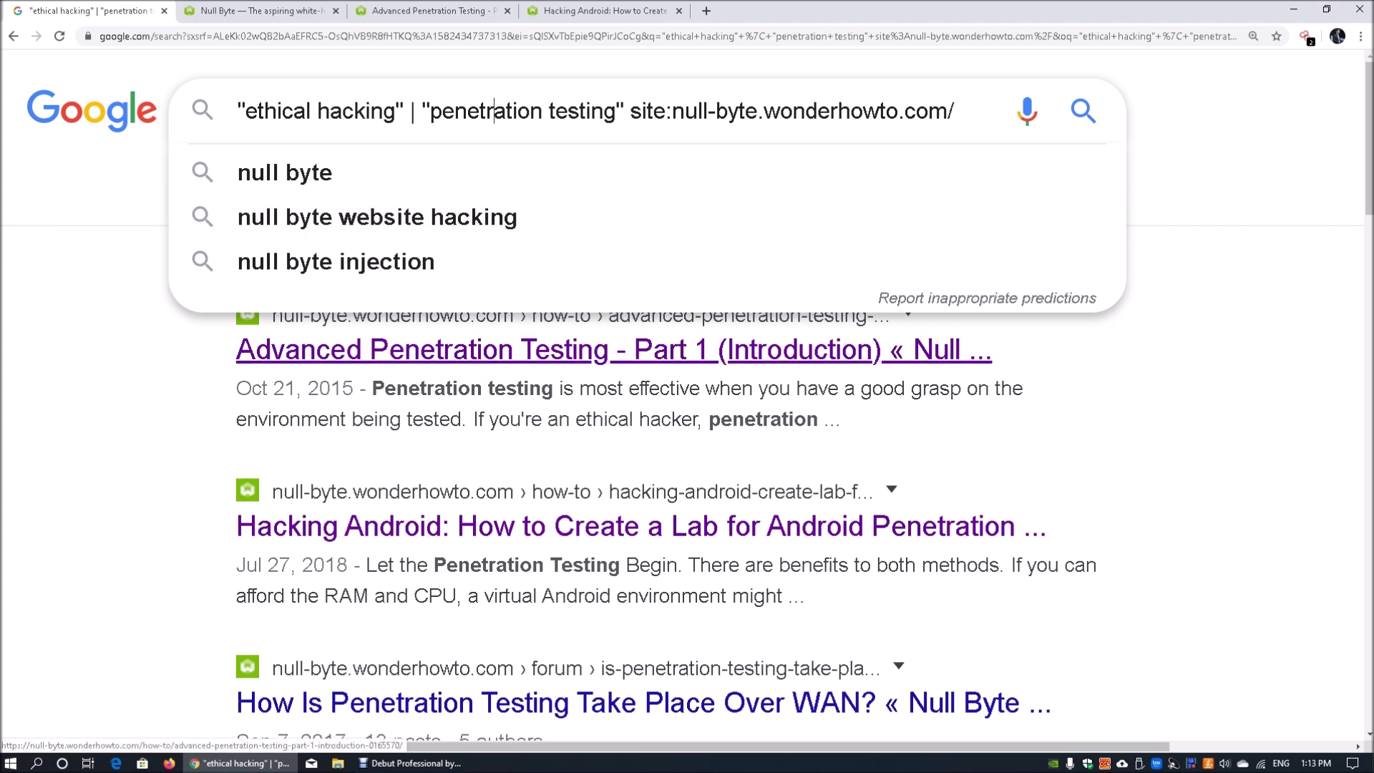
left_click_drag(630, 111, 955, 111)
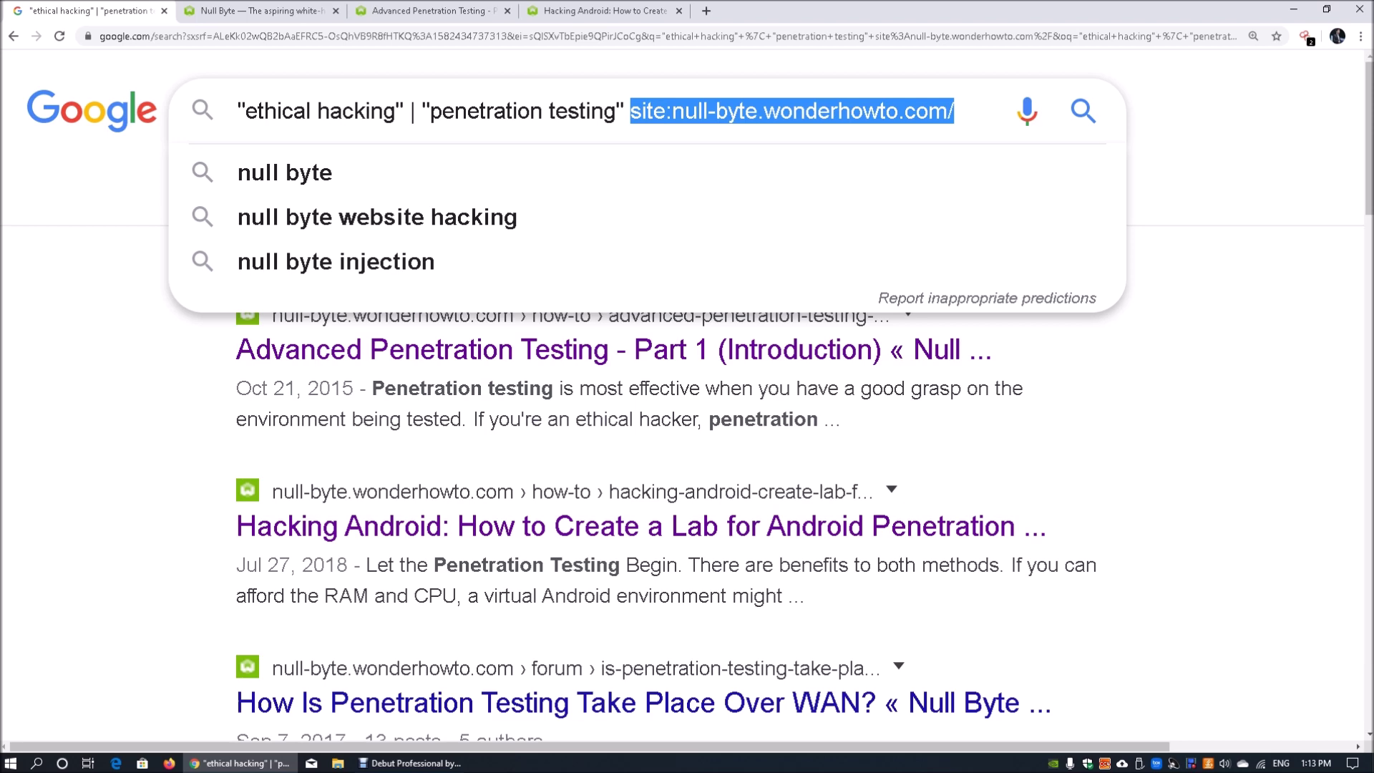
Step: Replace the site term with filetype:pdf (about 714,000 results) and open the CREST PDF in a new tab
type("filetype")
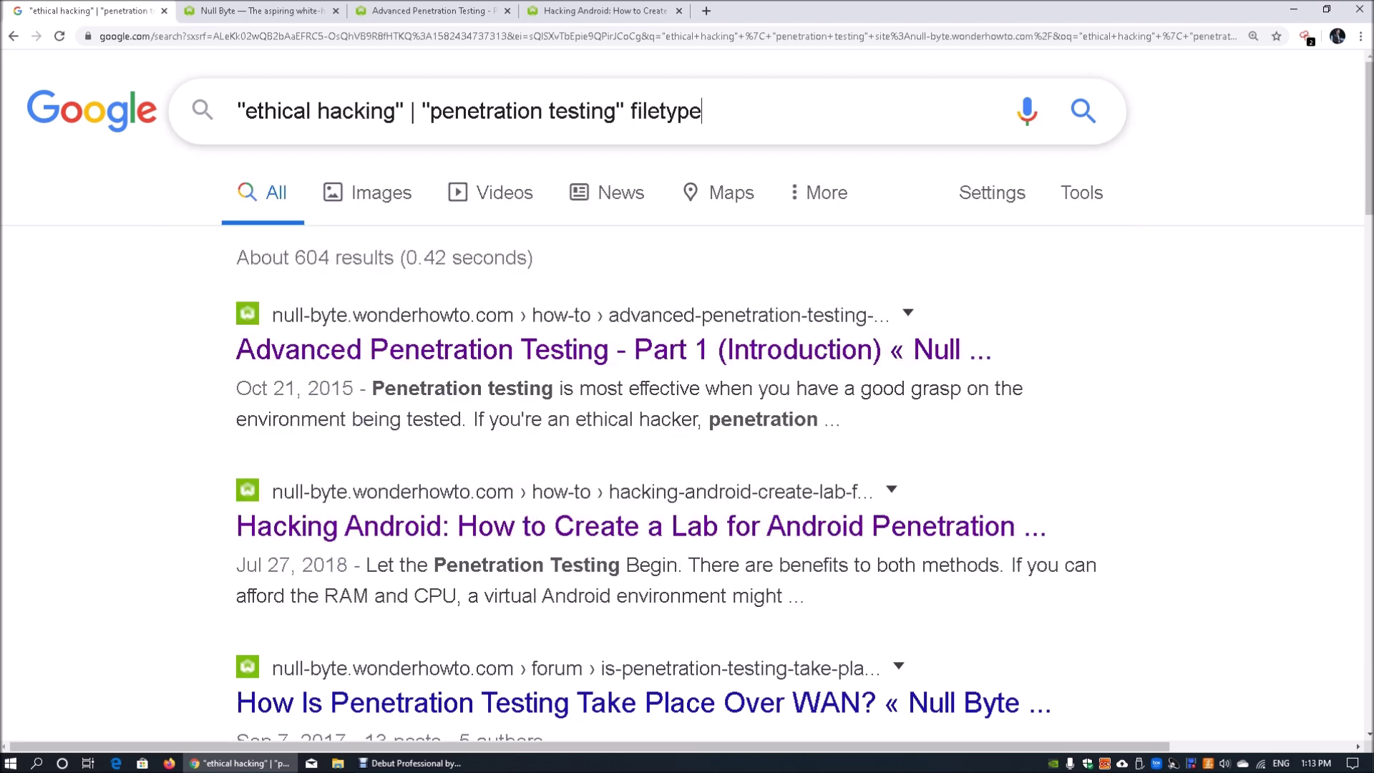
type(":pdf")
key("Return")
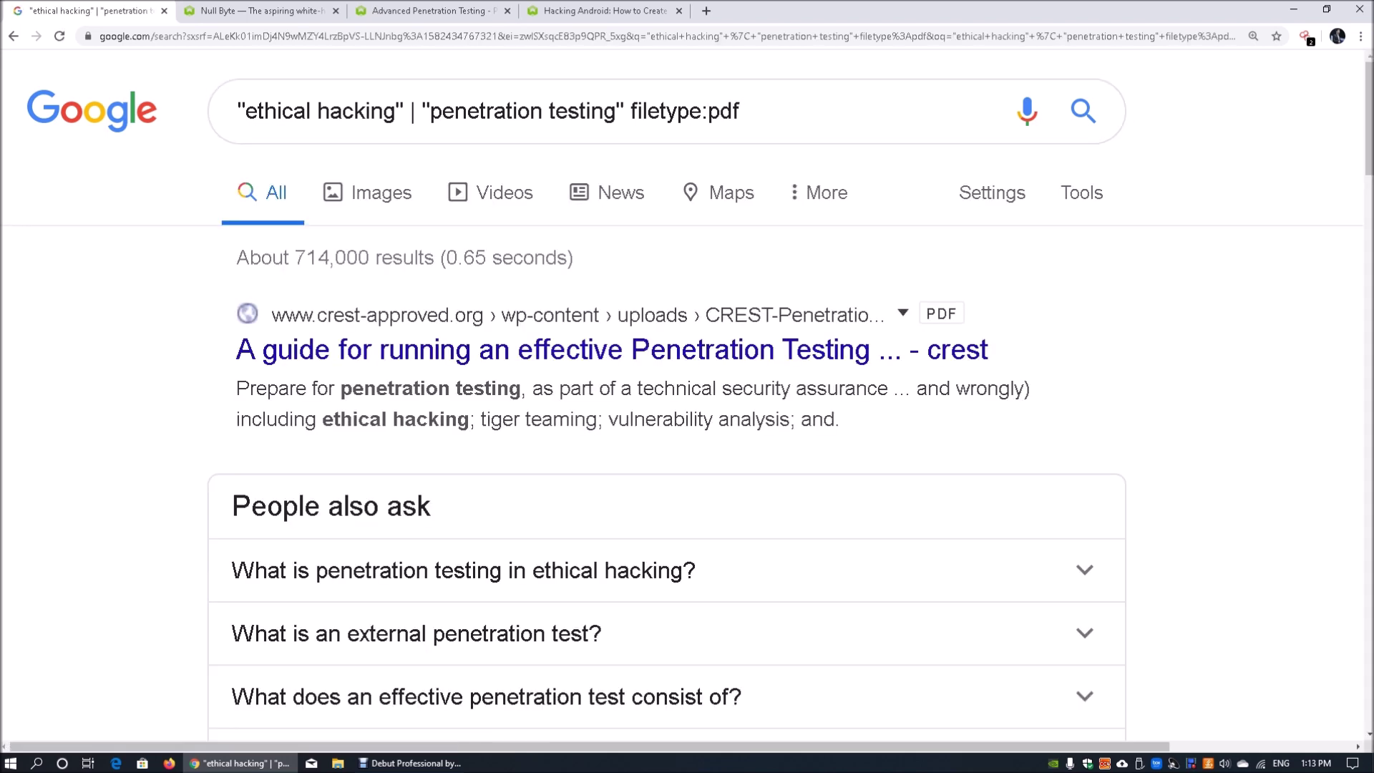
scroll(687, 394, "down", 1)
scroll(687, 394, "down", 1)
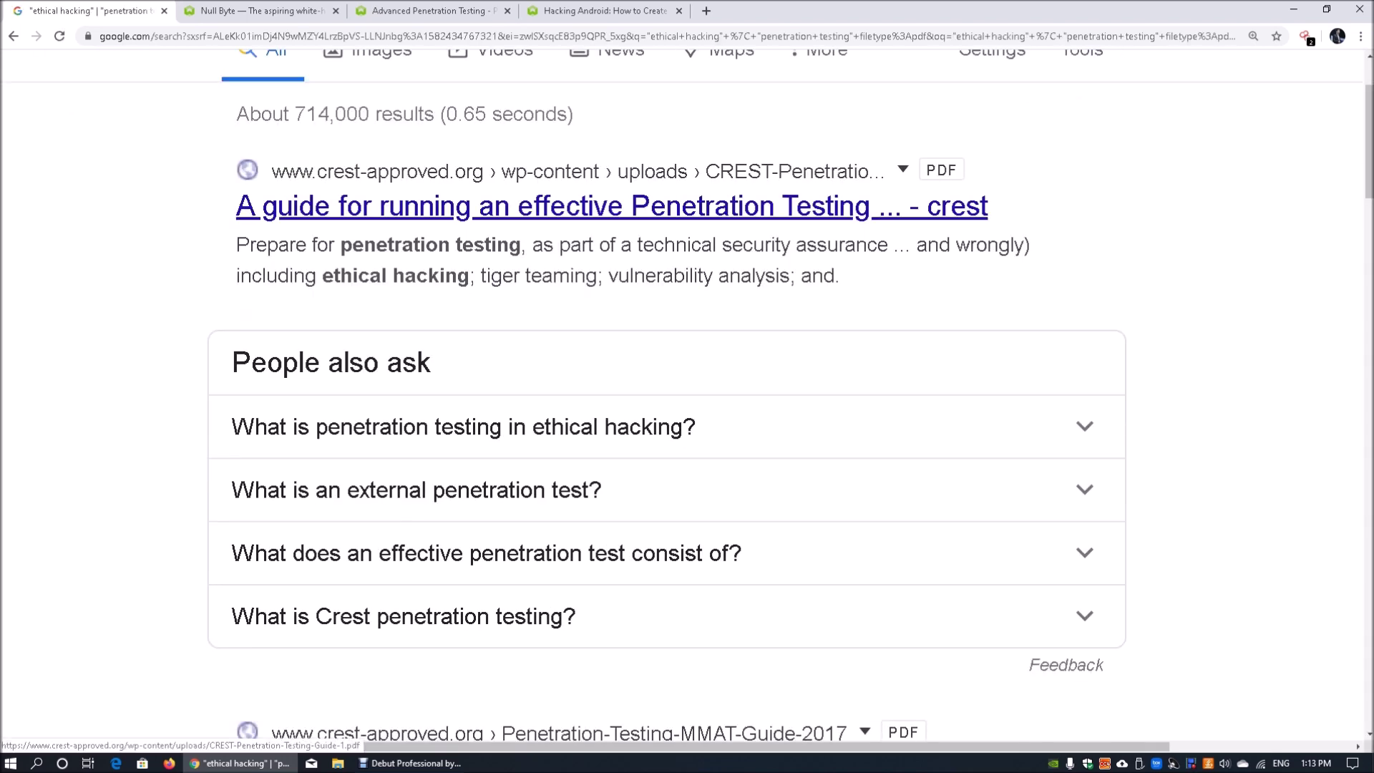
right_click(453, 206)
key("Escape")
right_click(469, 208)
left_click(516, 219)
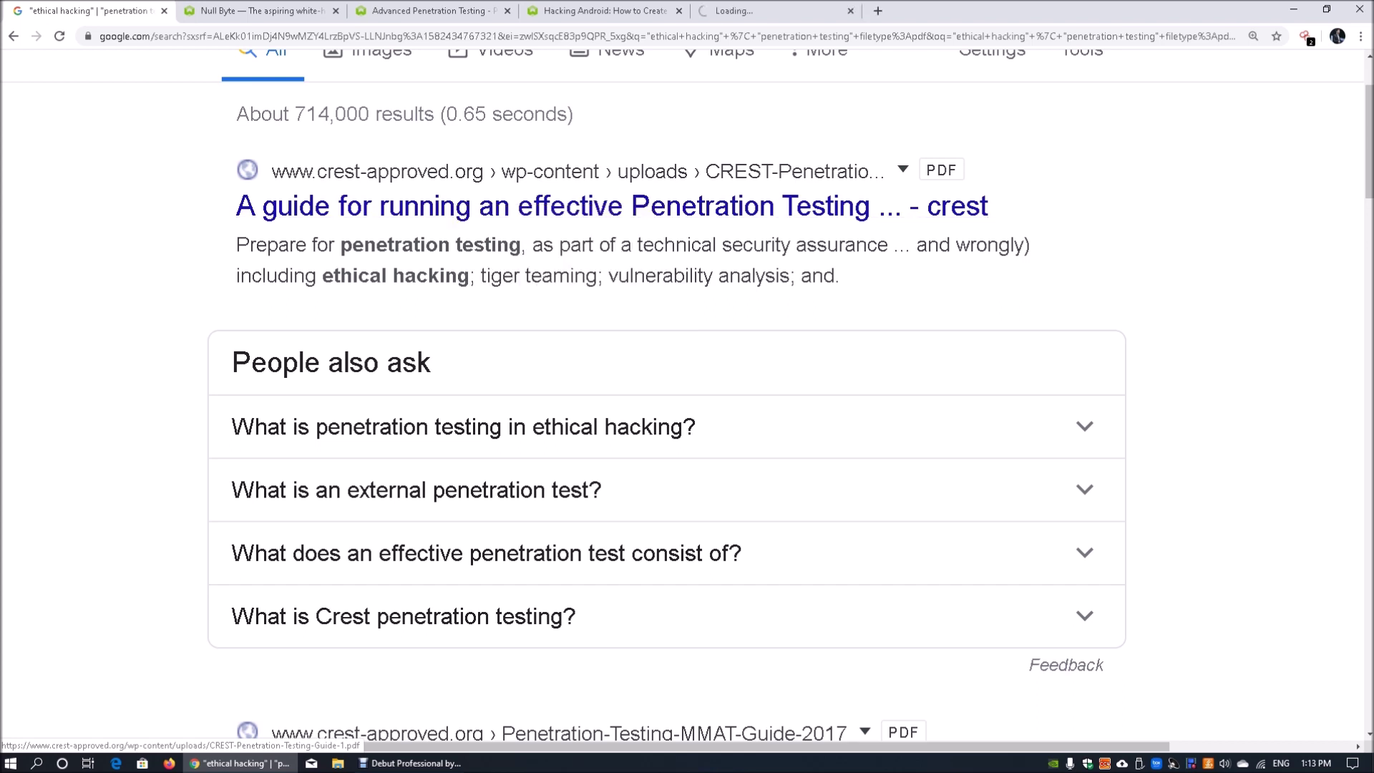
Step: Zoom into the 64-page CREST guide and scroll to its table of contents
key("ctrl+9")
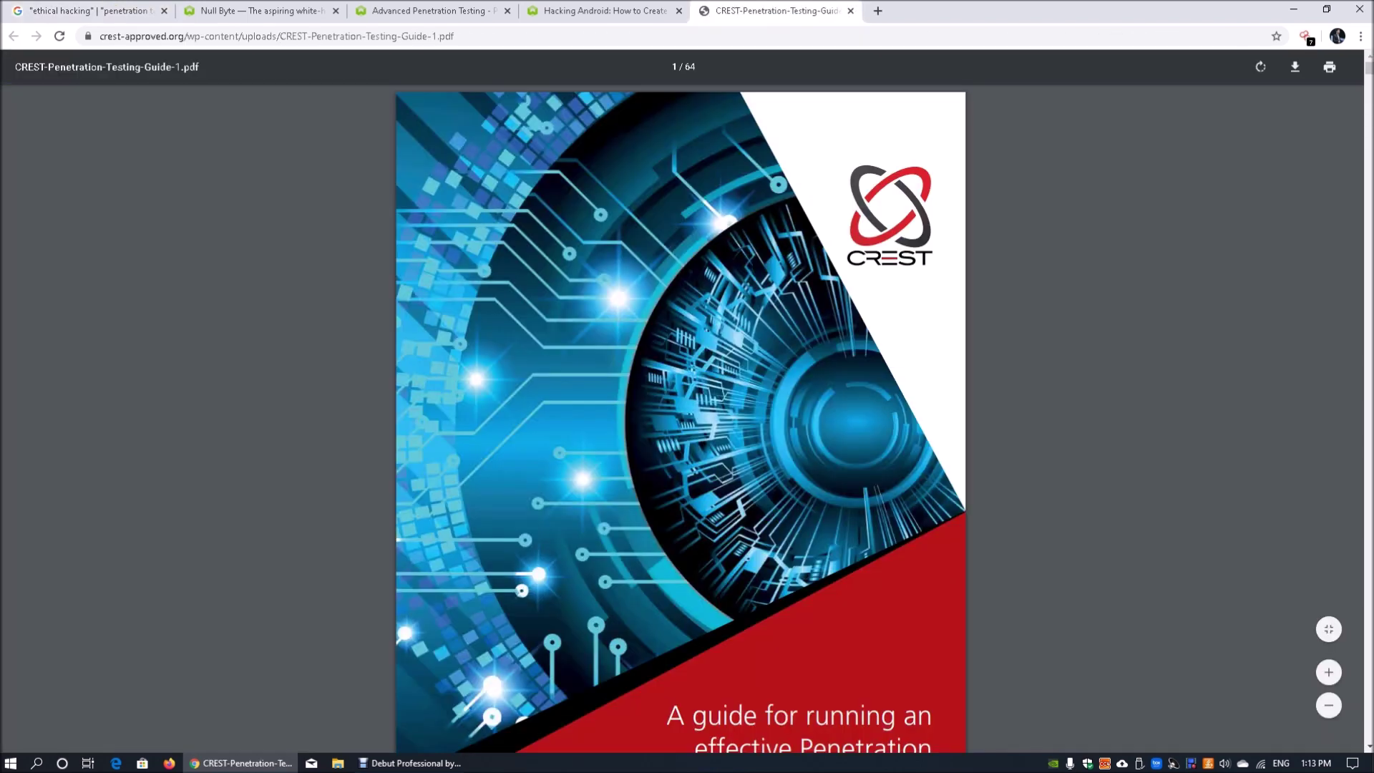
key("ctrl+plus")
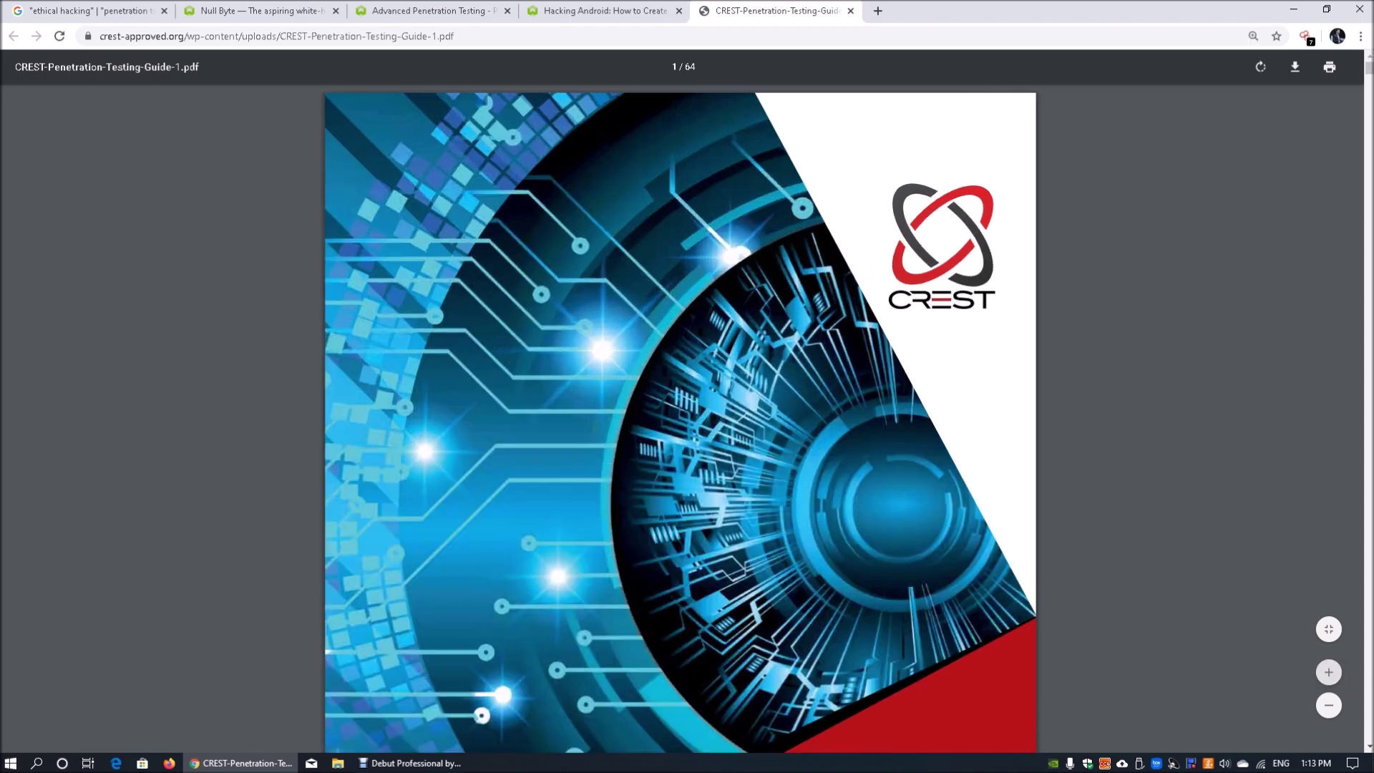
scroll(680, 418, "down", 10)
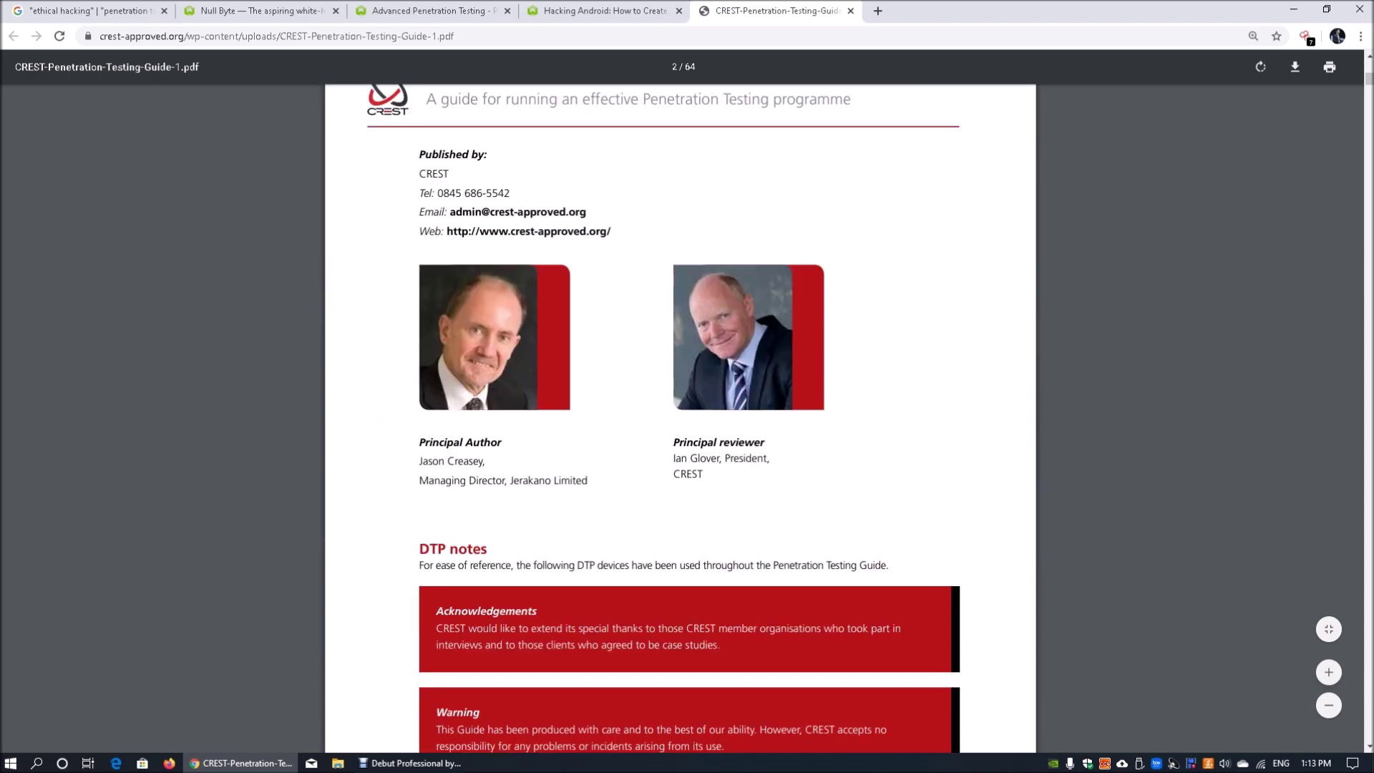
scroll(680, 418, "up", 10)
scroll(680, 419, "down", 12)
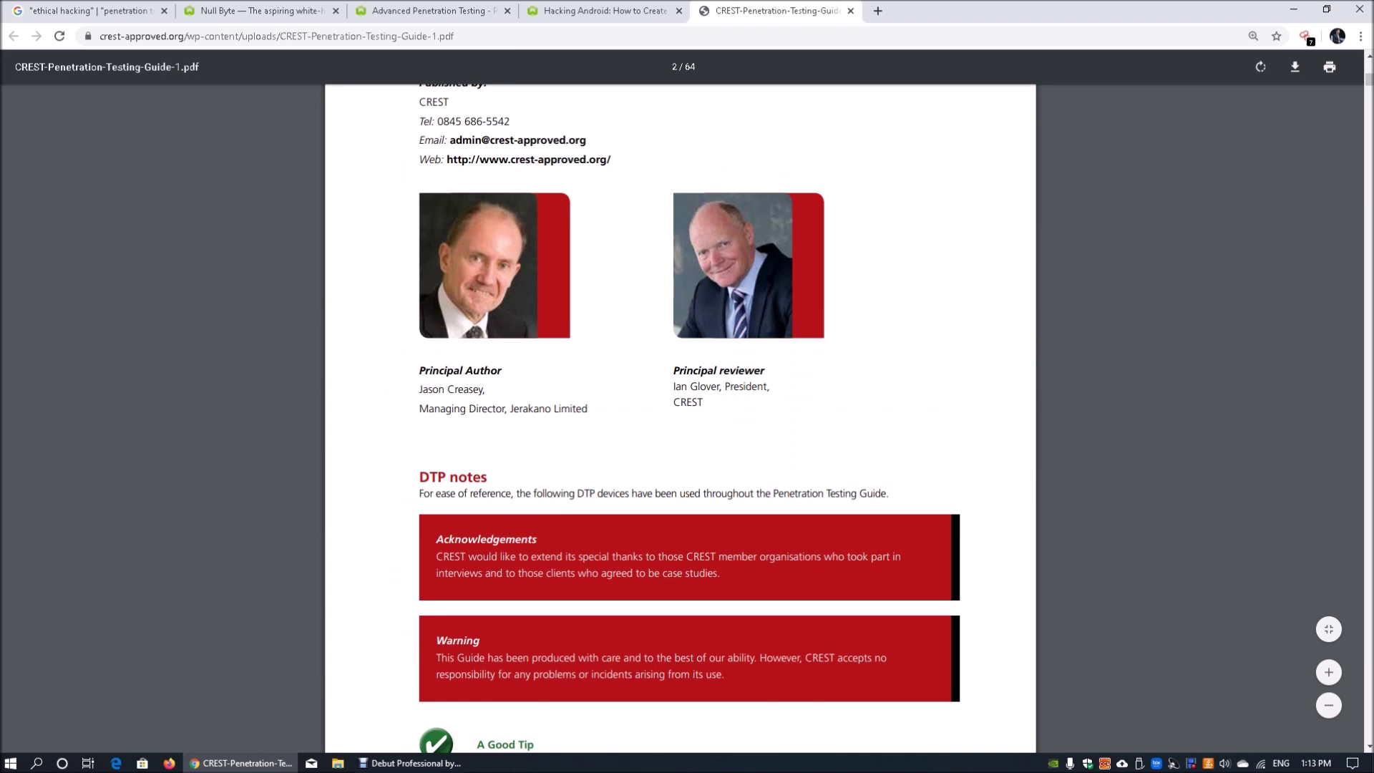
scroll(680, 419, "down", 18)
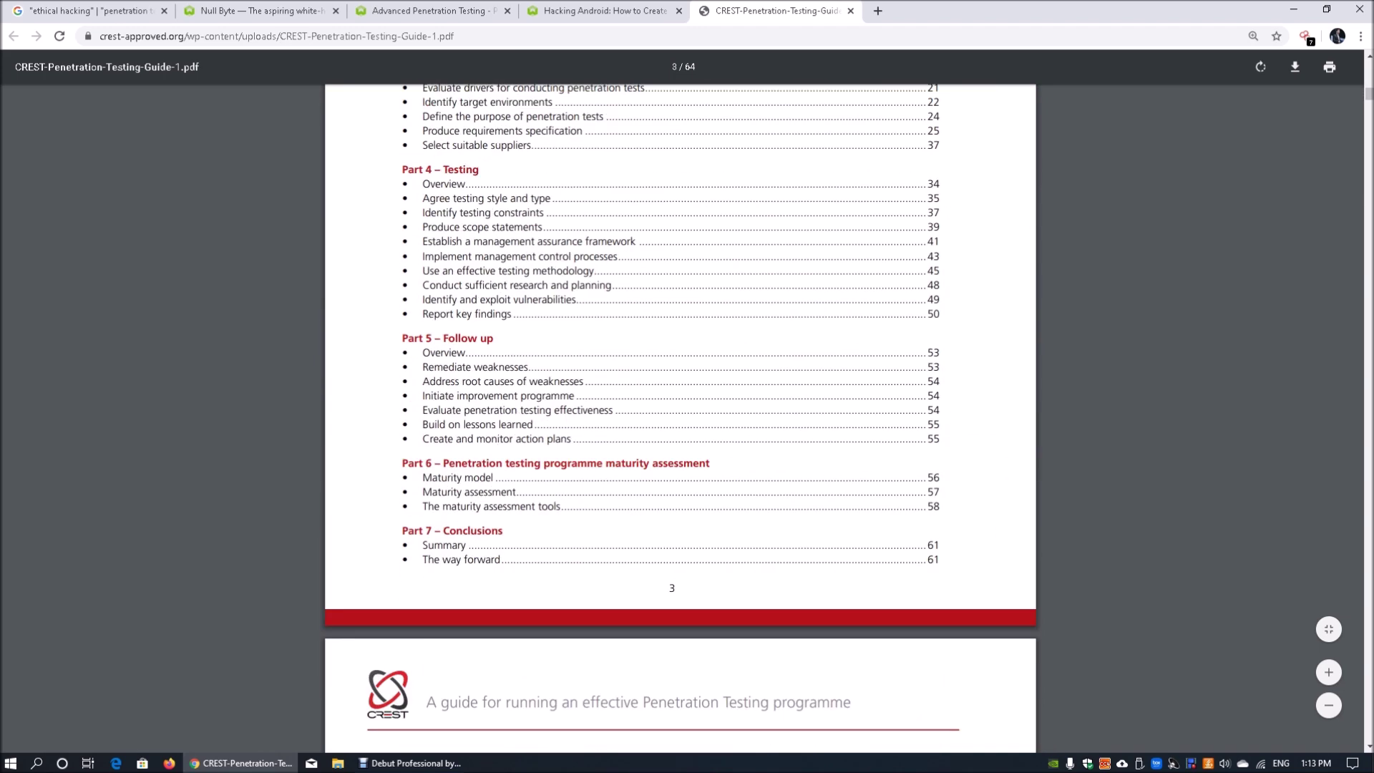
left_click(1329, 672)
key("ctrl+1")
Step: Change filetype:pdf to filetype:docx, narrowing results to about 3,070 DOC files
scroll(687, 401, "up", 2)
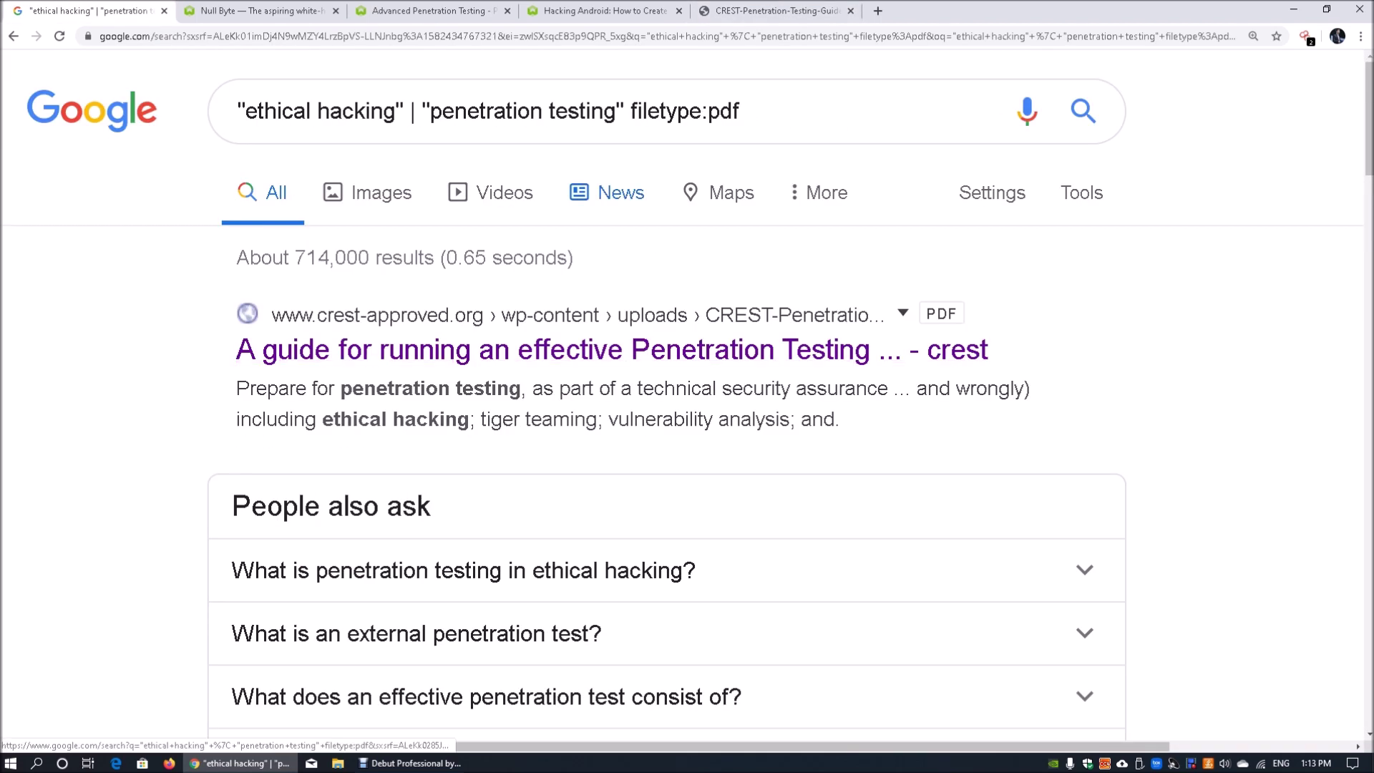
double_click(684, 111)
key("Right")
key("shift+Left")
key("shift+Left")
key("shift+Left")
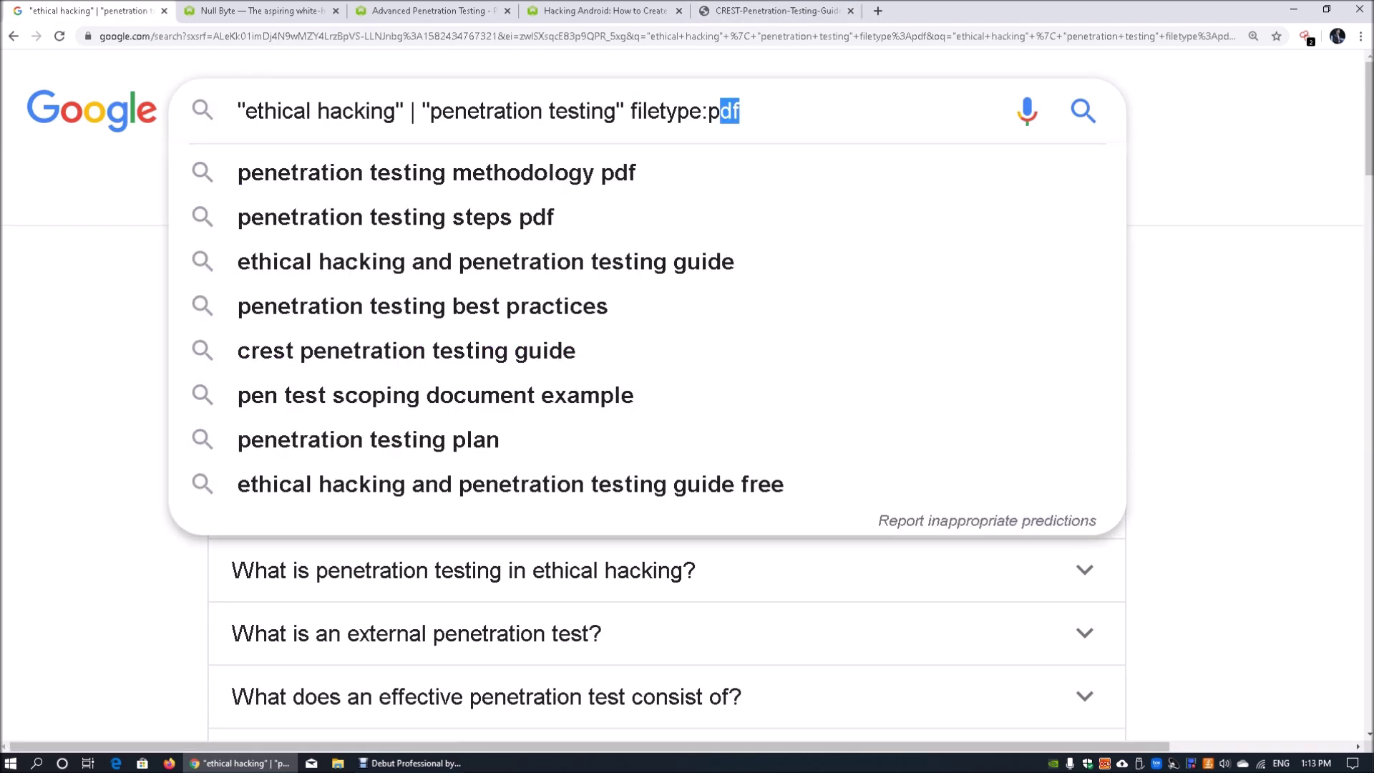
type("docx")
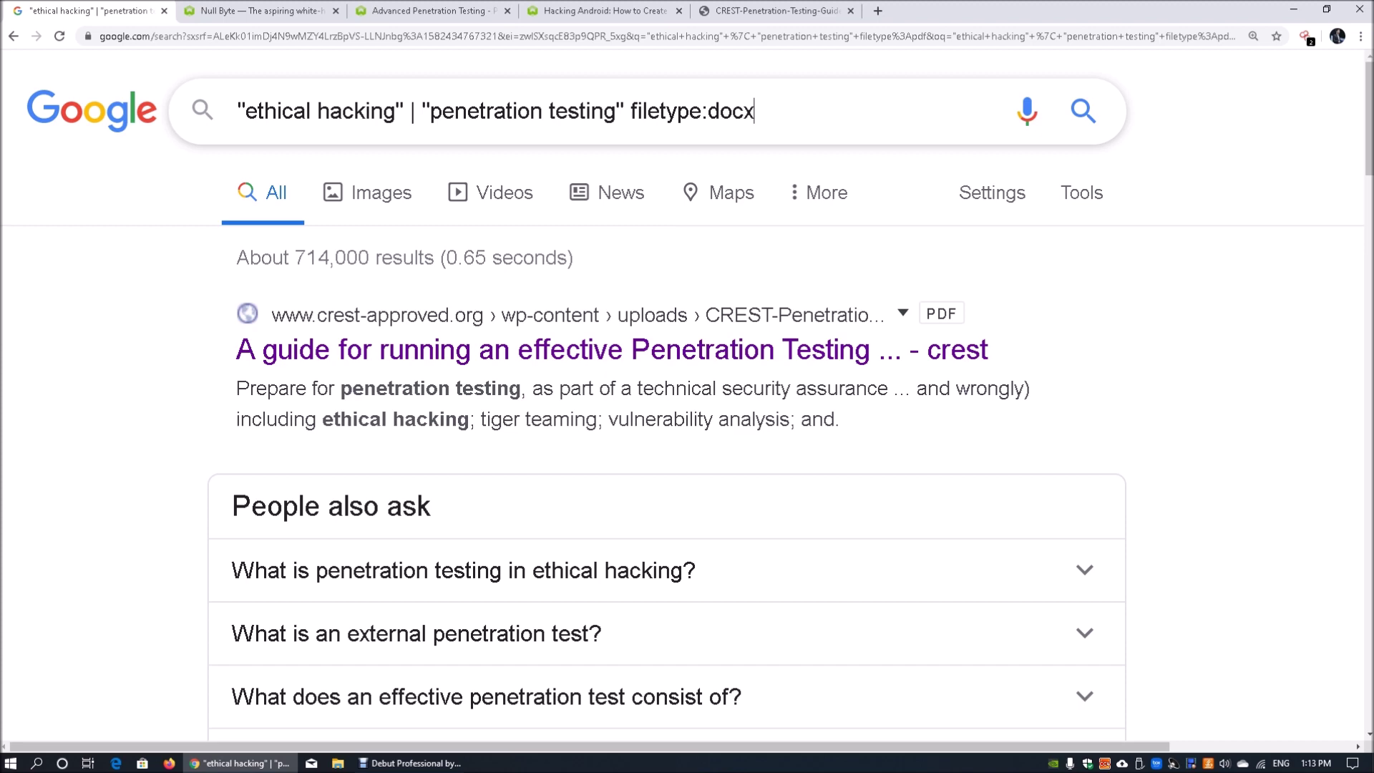
key("Return")
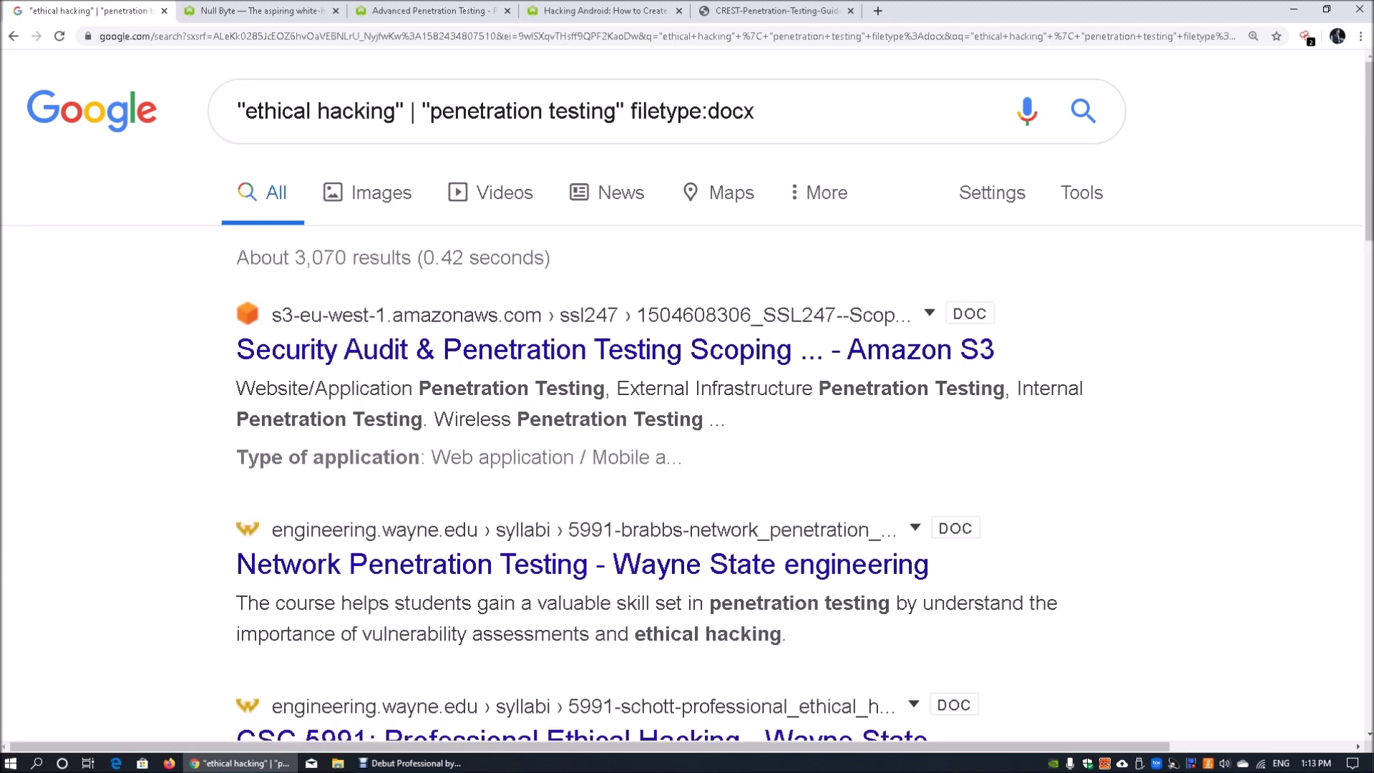
scroll(615, 280, "down", 1)
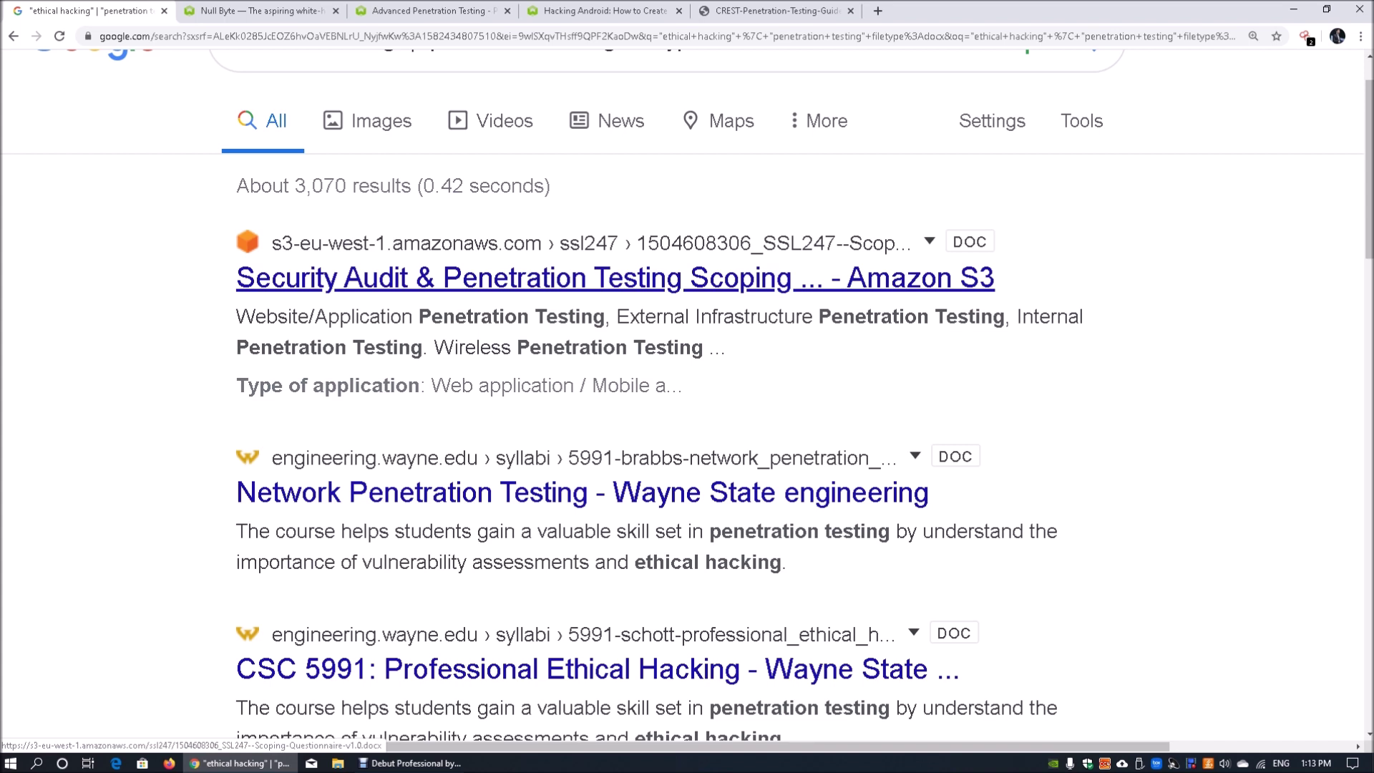
right_click(476, 287)
left_click(538, 297)
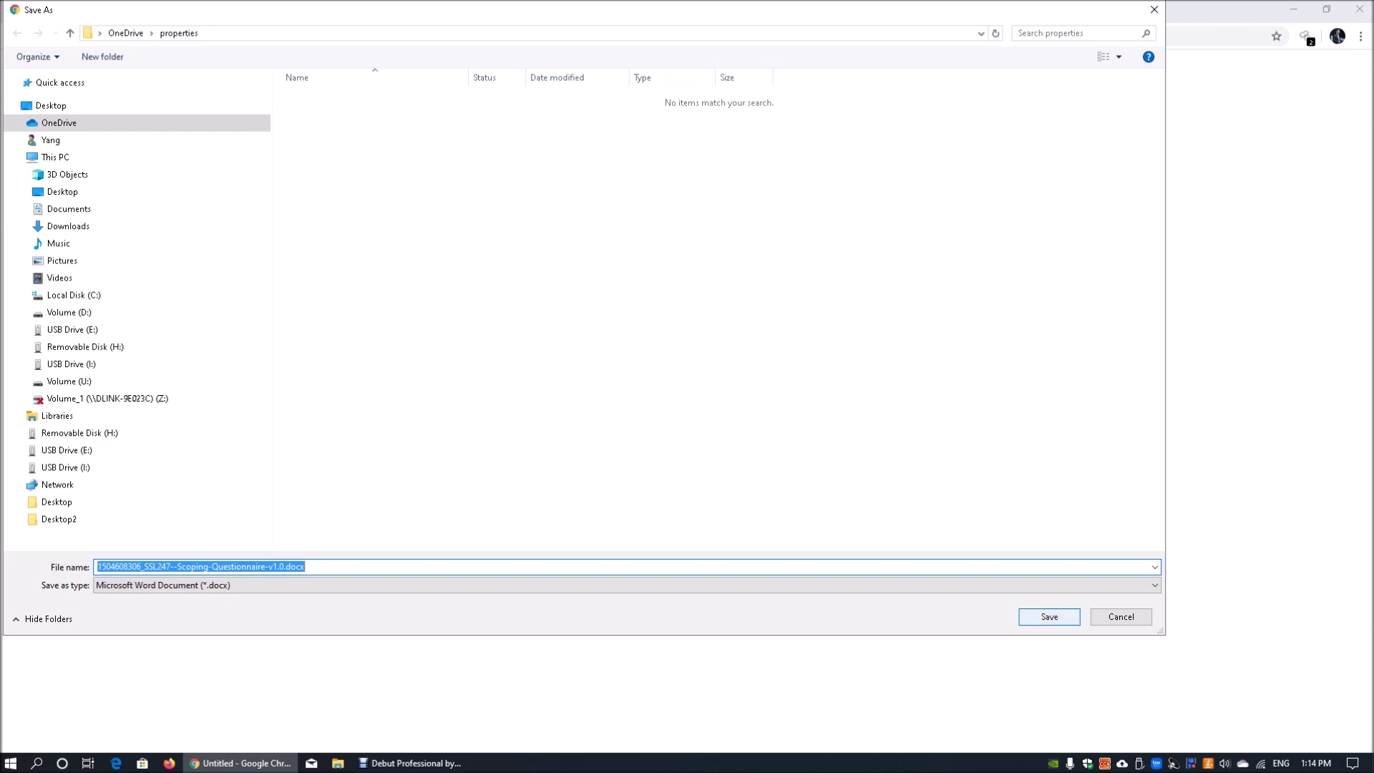
key("Return")
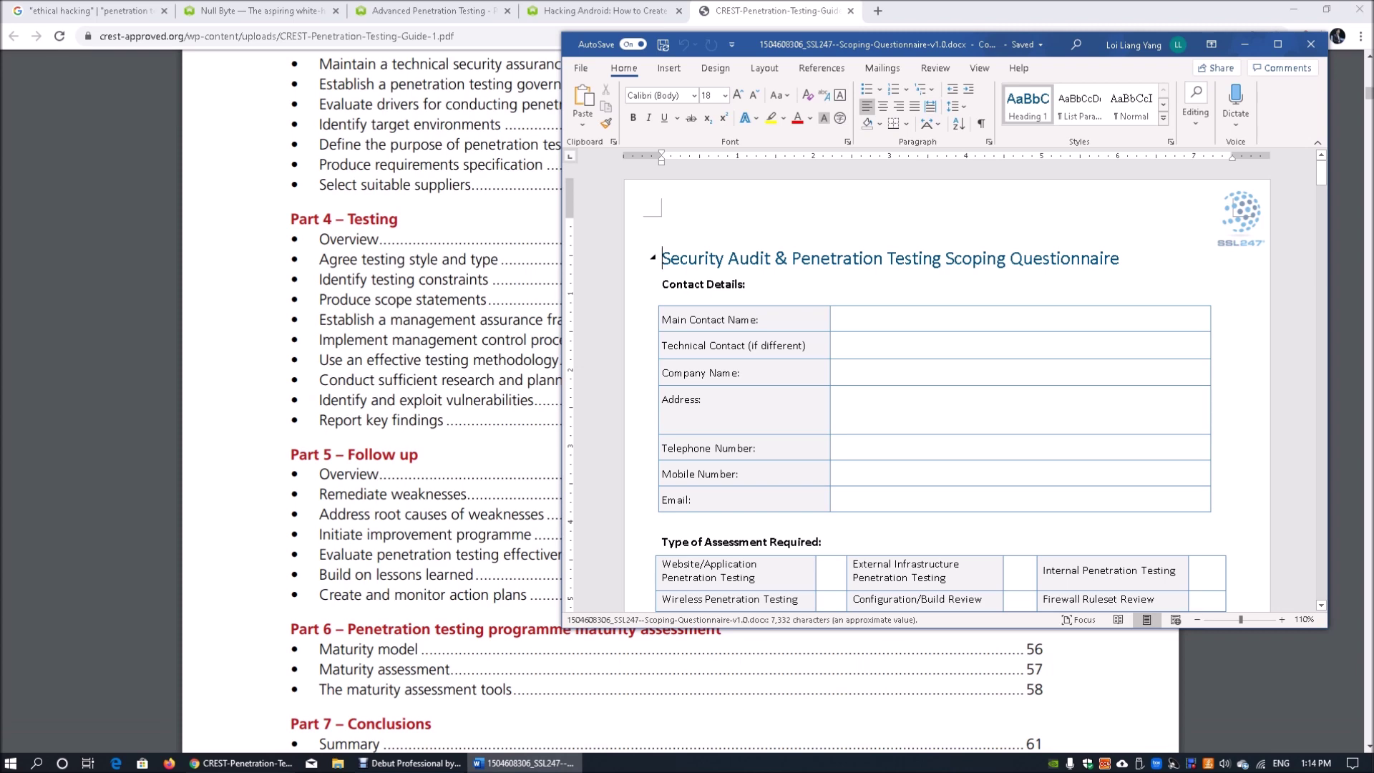
Step: Scroll the questionnaire down to the Internal Infrastructure table, then close the Word window
scroll(945, 386, "down", 20)
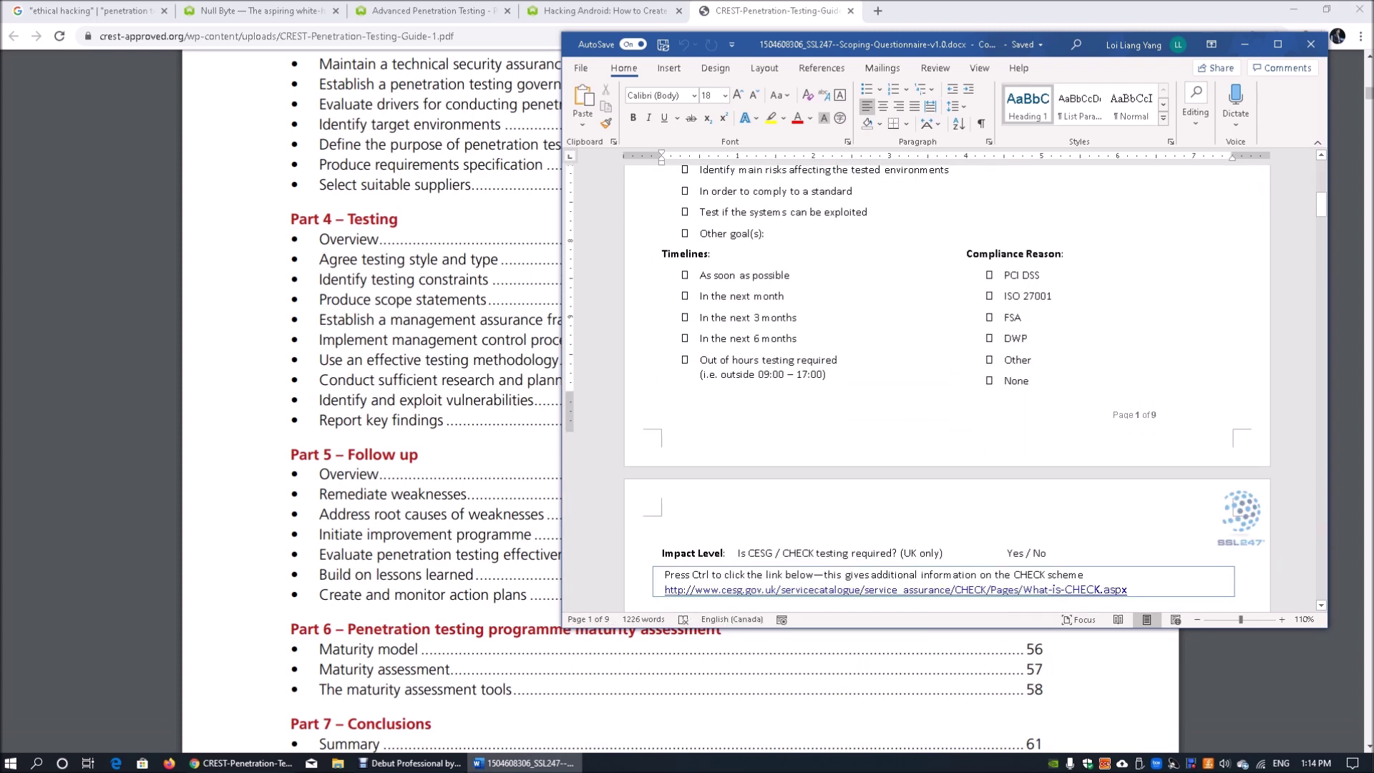
scroll(945, 386, "down", 20)
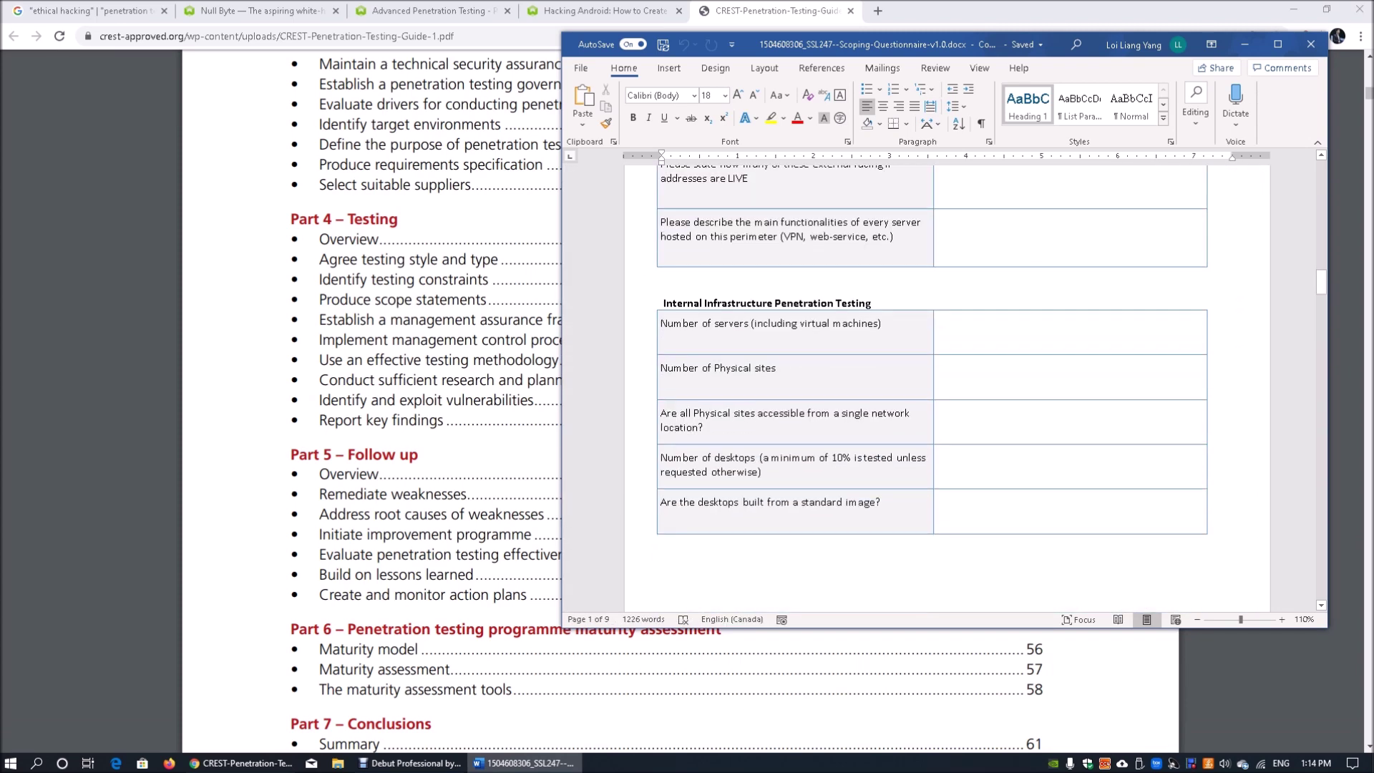
left_click(1312, 45)
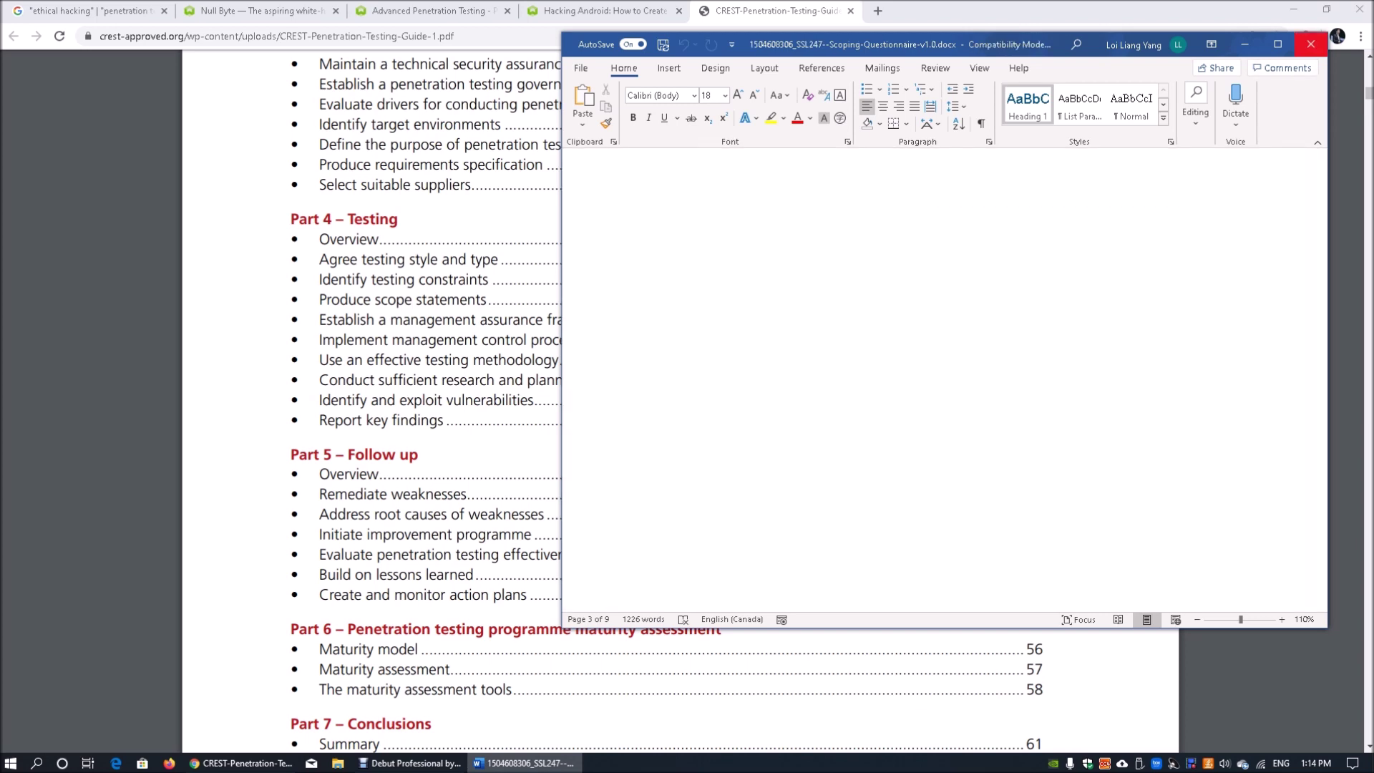
Step: In the Google results, replace the query's trailing operator with related:
key("ctrl+Tab")
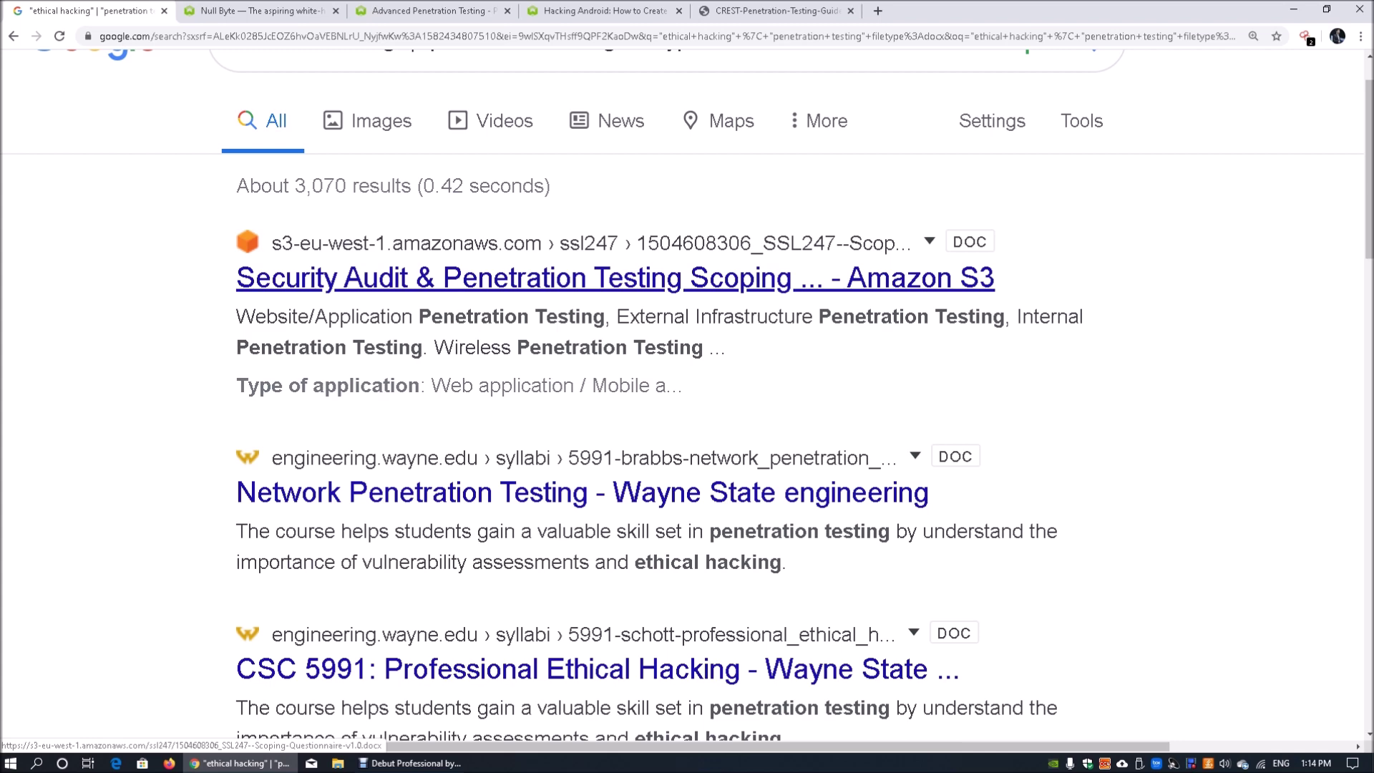
scroll(615, 279, "up", 1)
left_click_drag(754, 111, 630, 111)
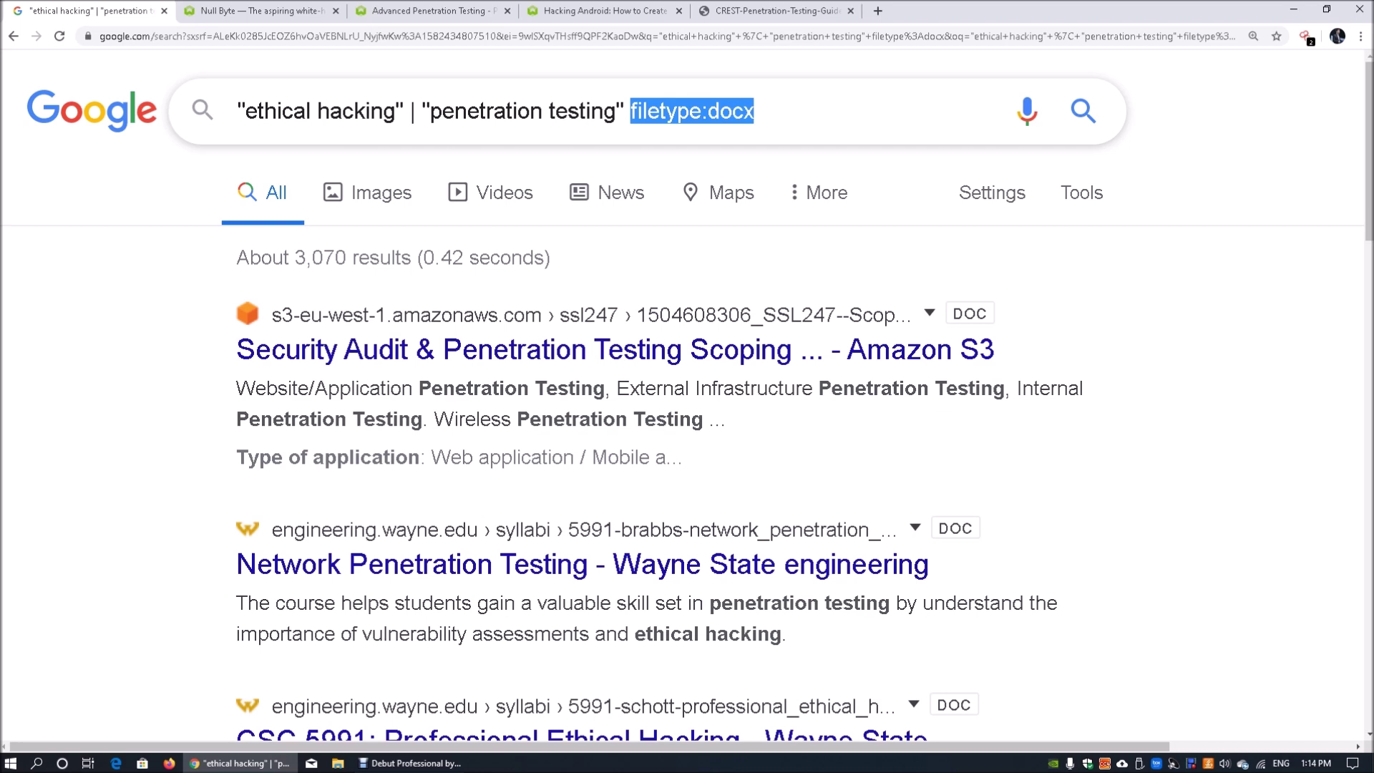
type("site:")
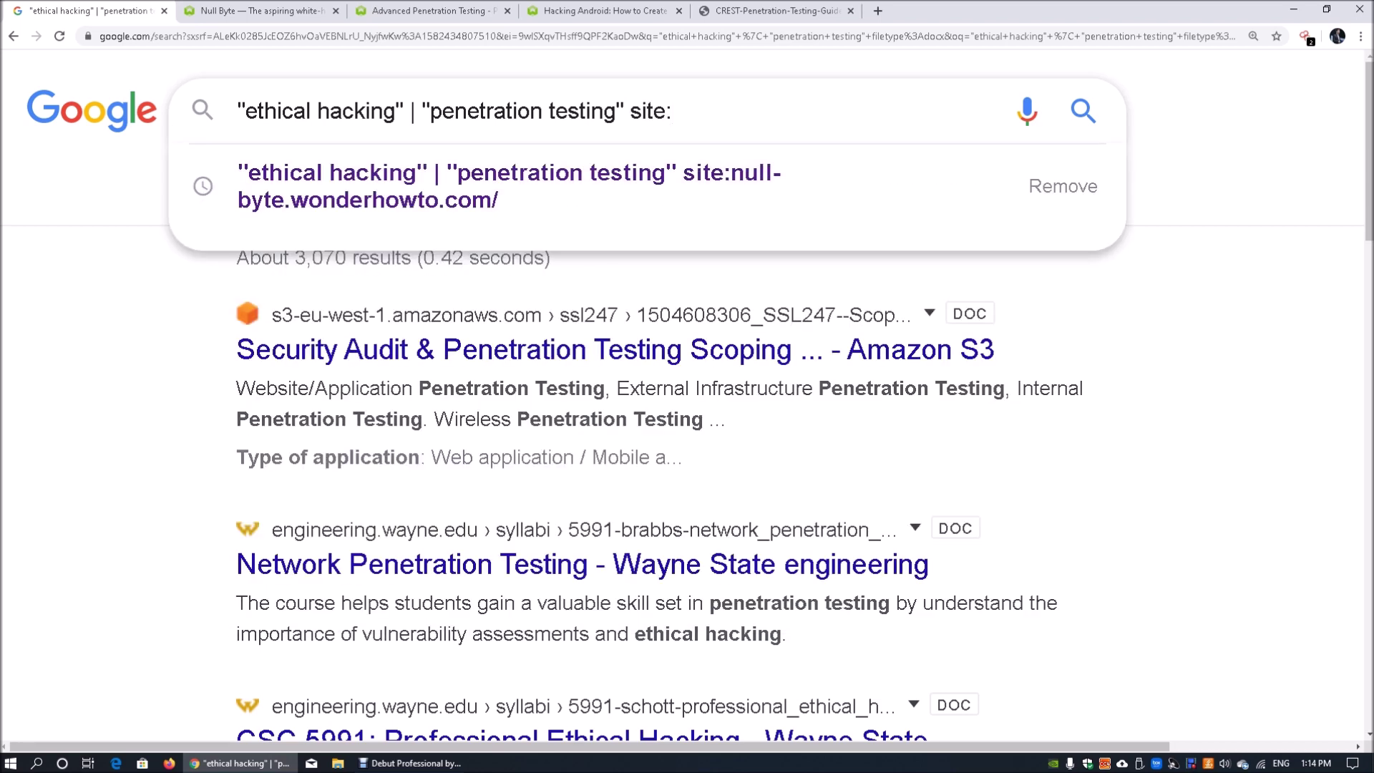
key("ctrl+shift+Left")
type("rela")
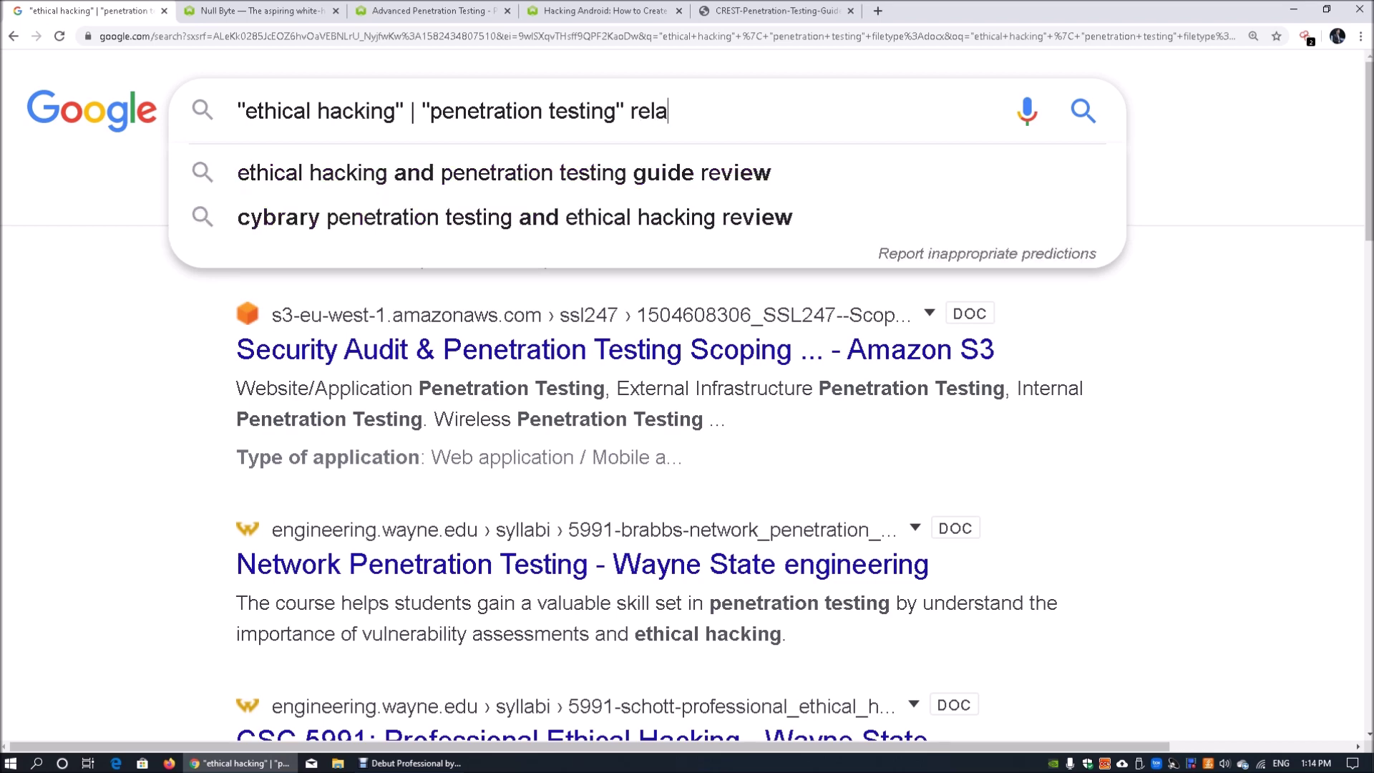
type("ted:")
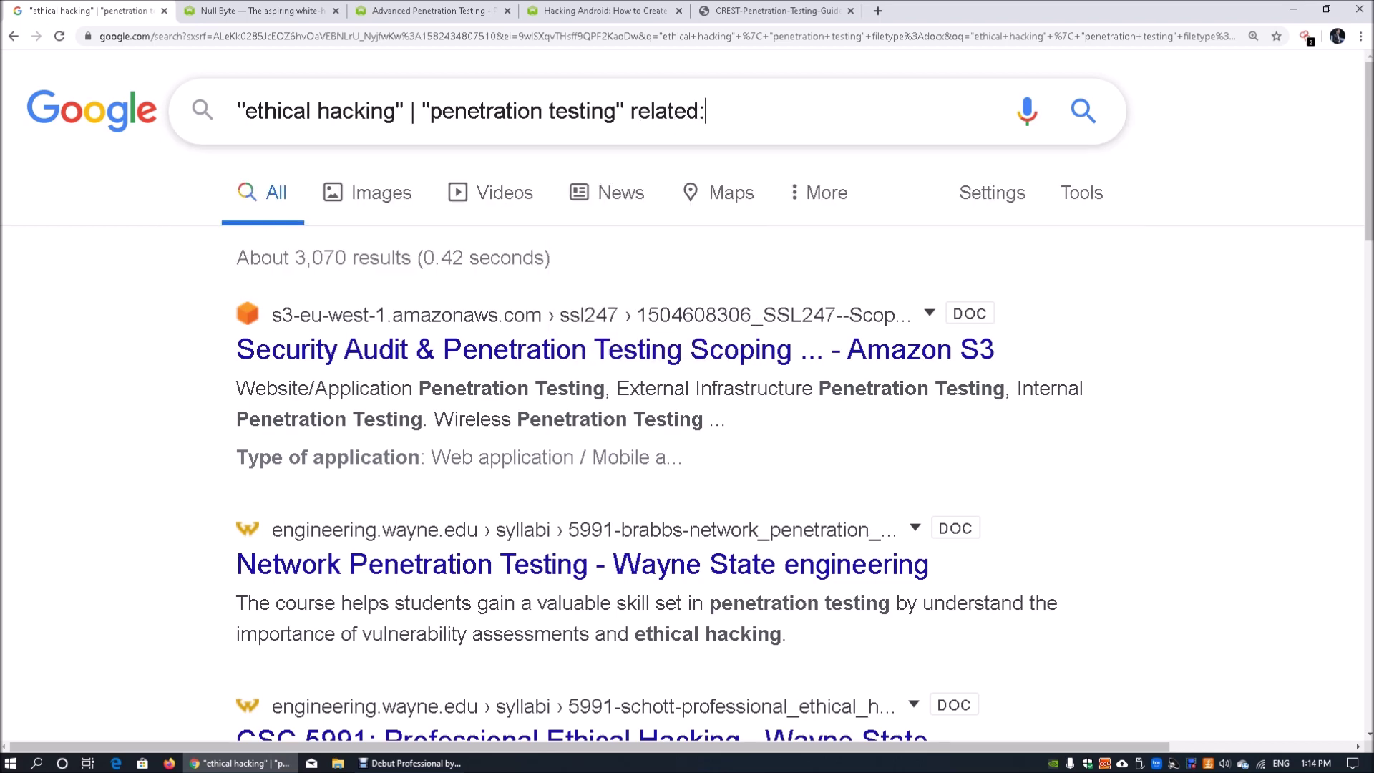
key("ctrl+3")
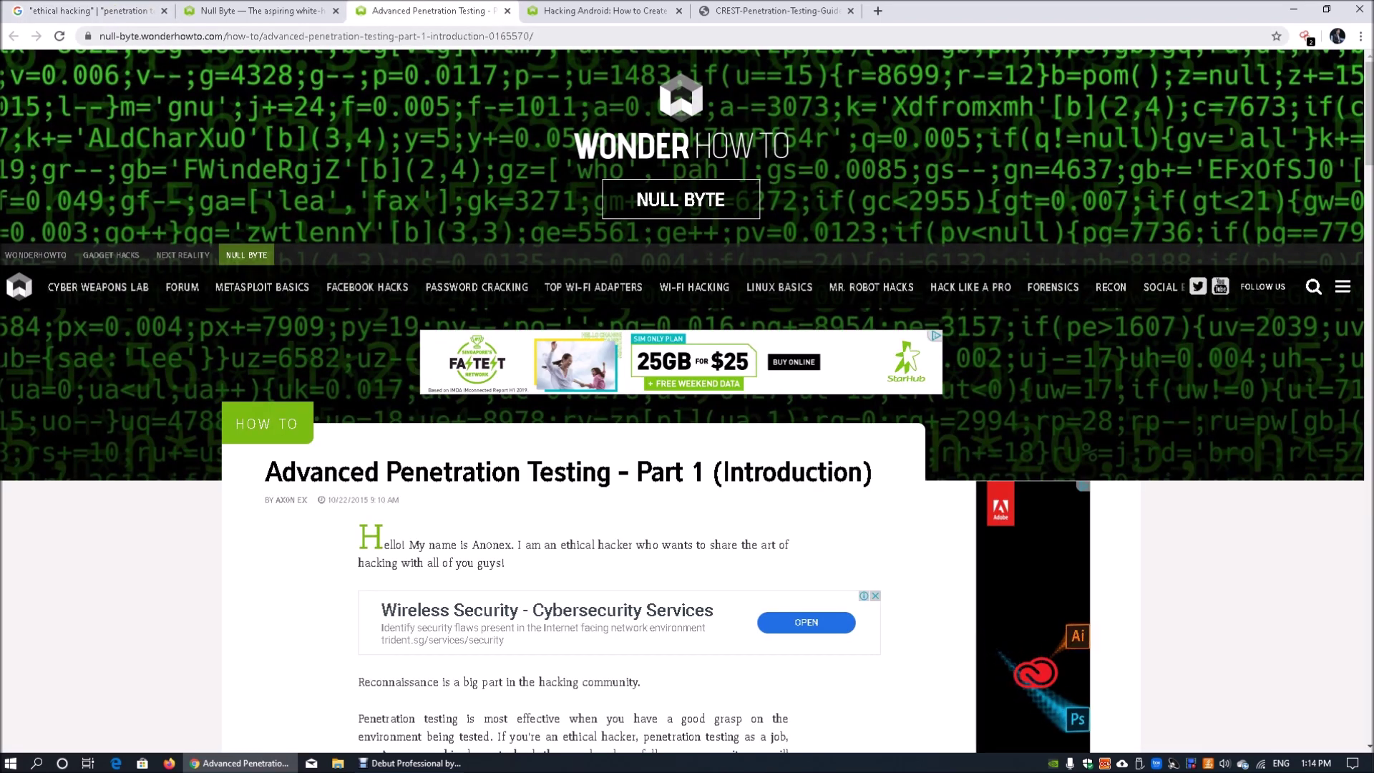
key("ctrl+l")
key("ctrl+shift+Left")
key("ctrl+shift+Left")
key("ctrl+shift+Left")
key("ctrl+shift+Left")
key("ctrl+shift+Left")
key("ctrl+shift+Left")
key("ctrl+shift+Left")
key("ctrl+shift+Left")
key("ctrl+shift+Left")
key("ctrl+c")
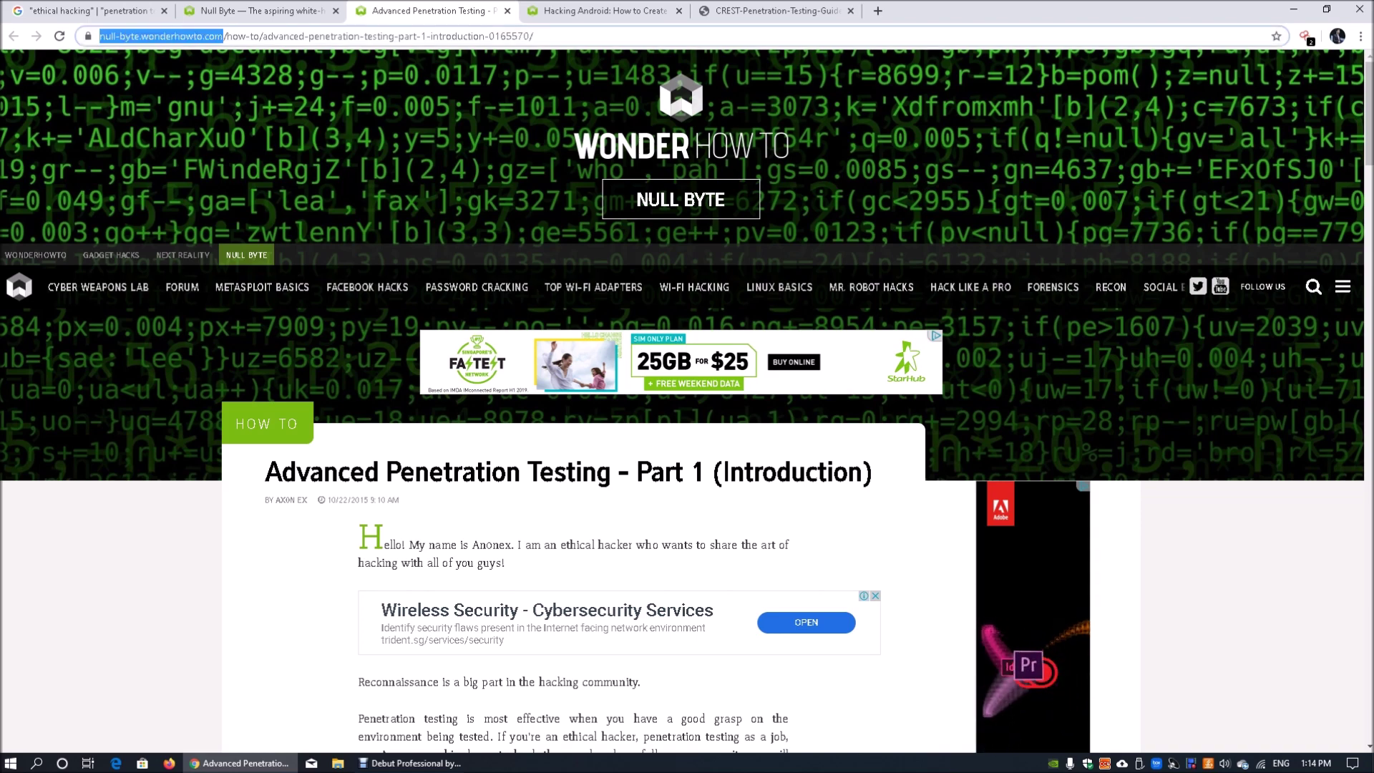
key("ctrl+1")
key("ctrl+v")
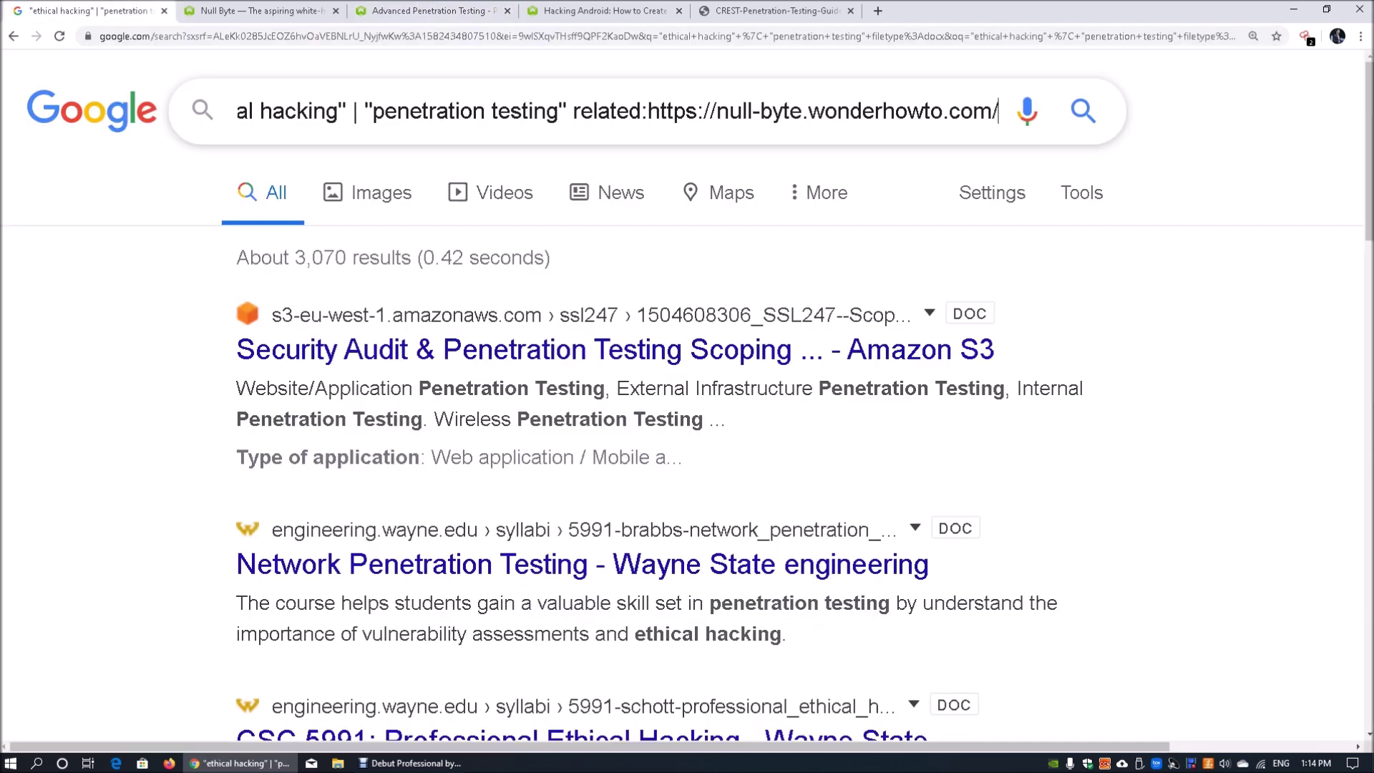
left_click_drag(716, 113, 648, 113)
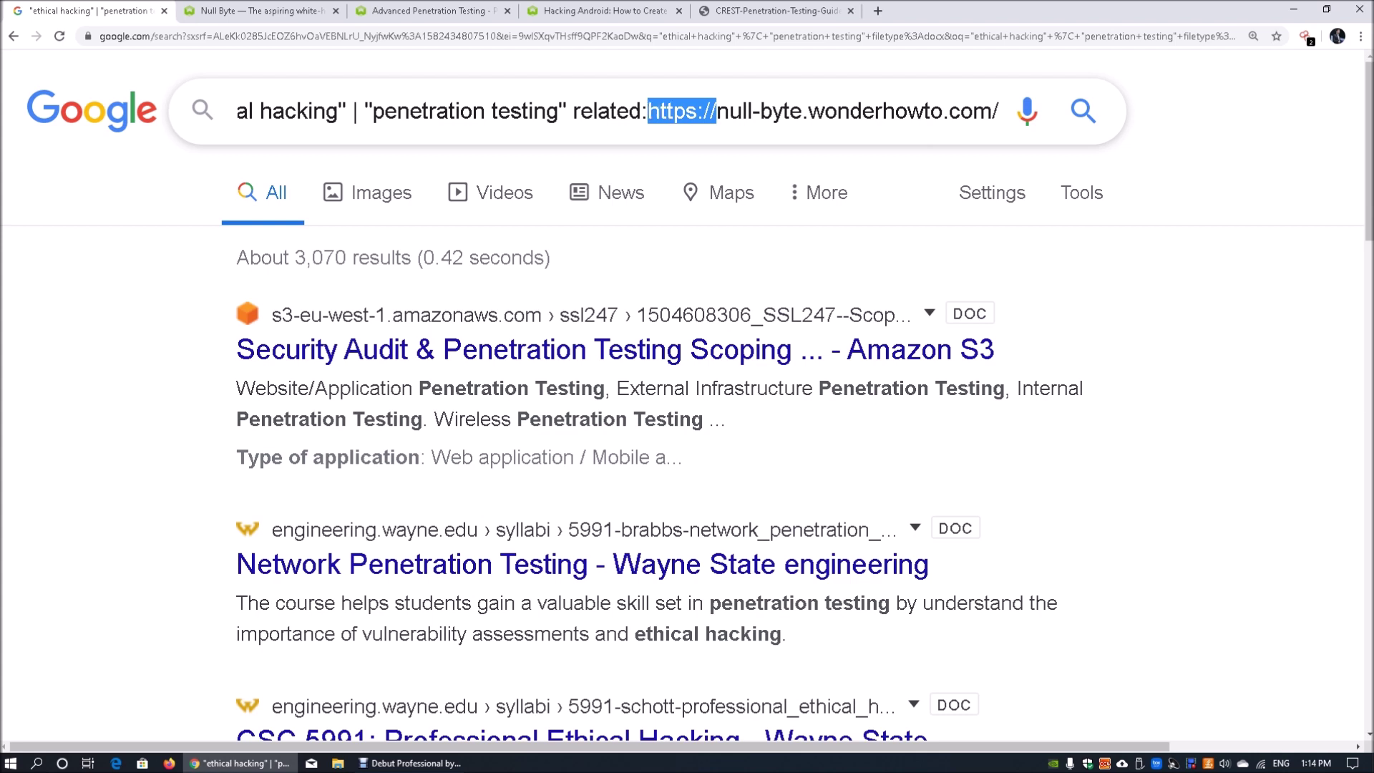
key("BackSpace")
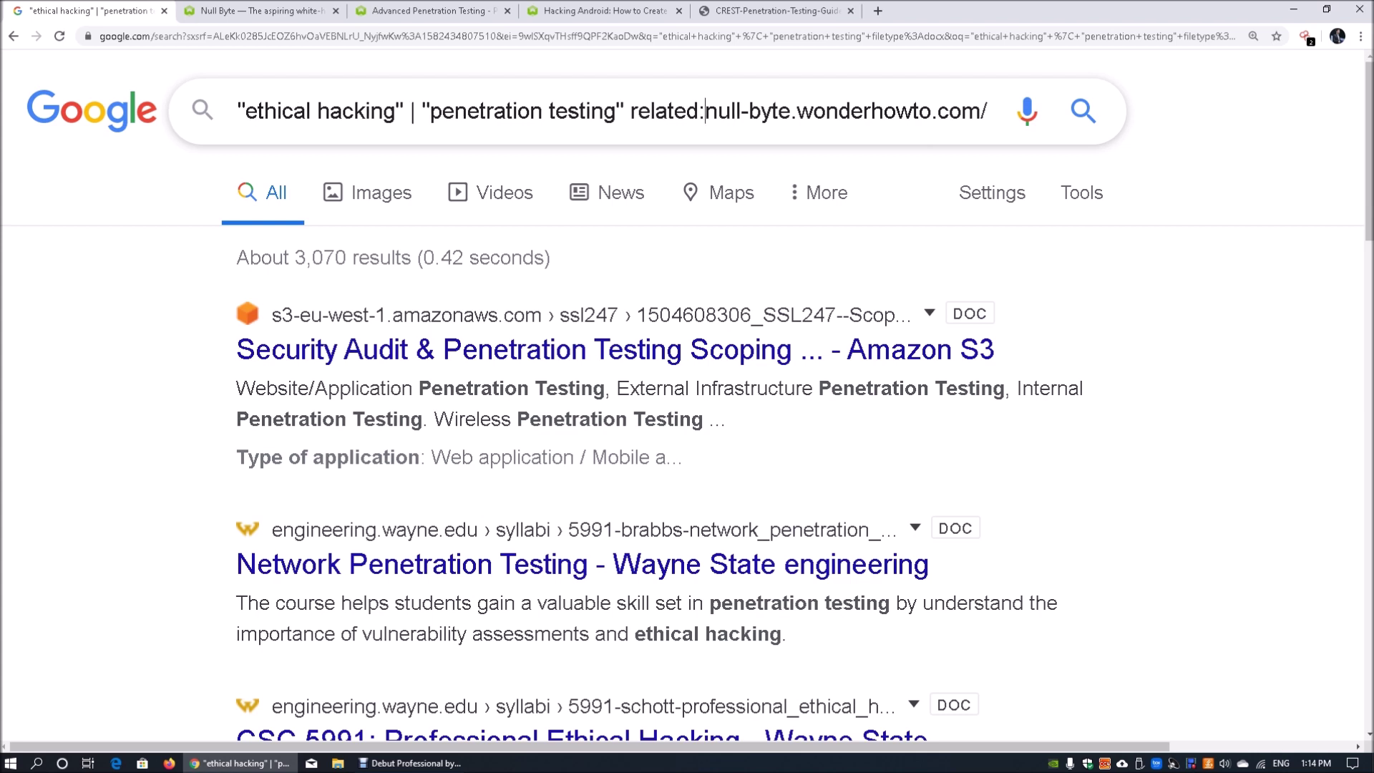
key("Return")
Step: Remove the "penetration testing" and "ethical hacking" terms, searching after each removal
left_click(624, 110)
left_click_drag(624, 111, 403, 111)
key("BackSpace")
key("Return")
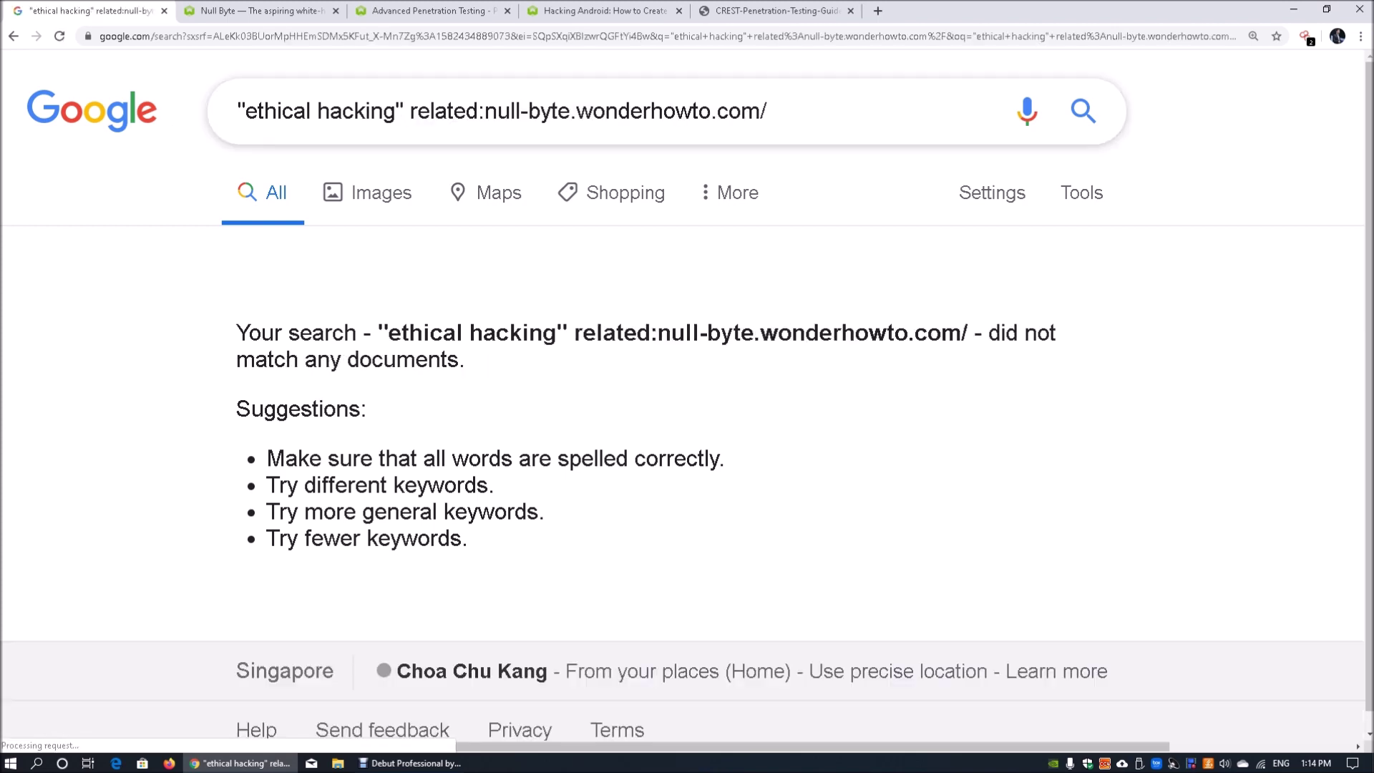
left_click_drag(236, 111, 412, 111)
key("BackSpace")
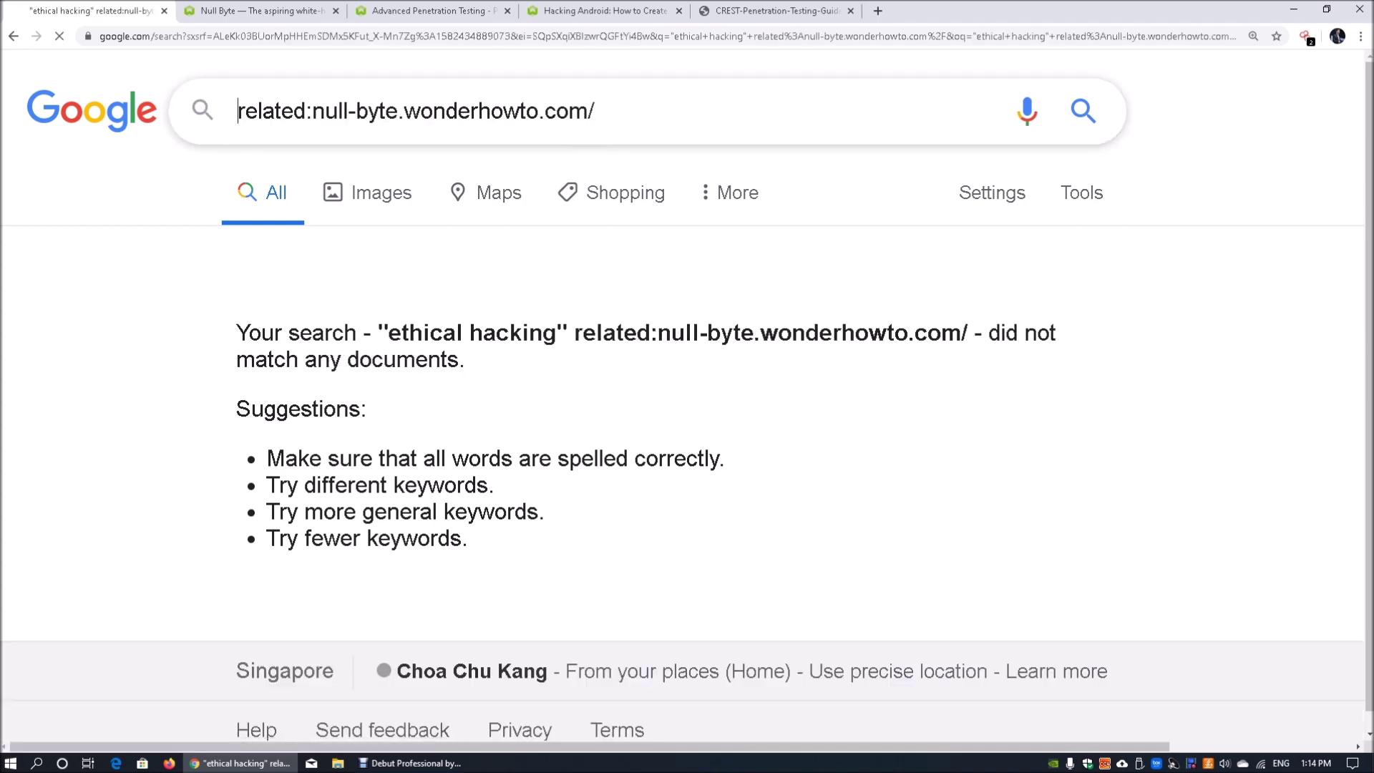
key("Return")
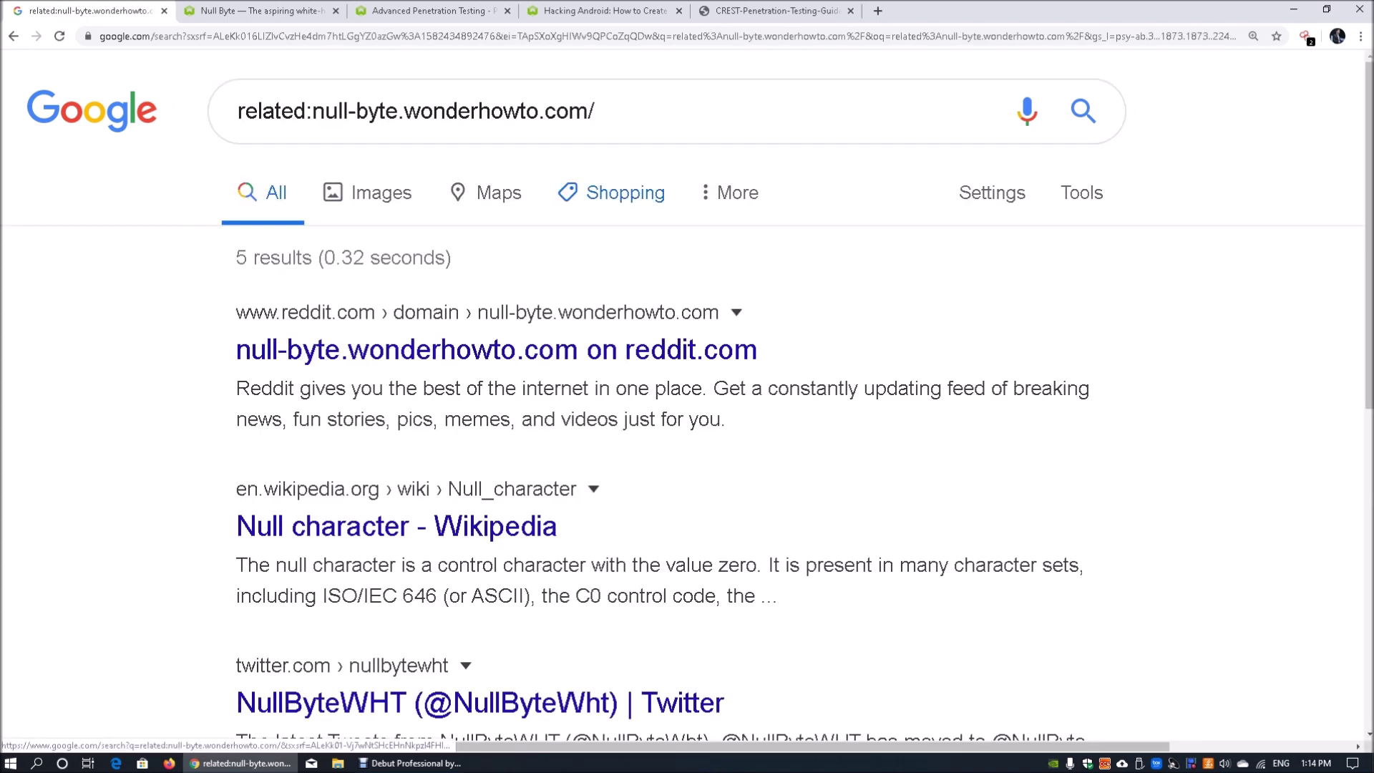
Step: Drop 'null-byte.' to search related:wonderhowto.com/ and browse the similar sites listed
scroll(623, 193, "down", 4)
scroll(622, 193, "down", 4)
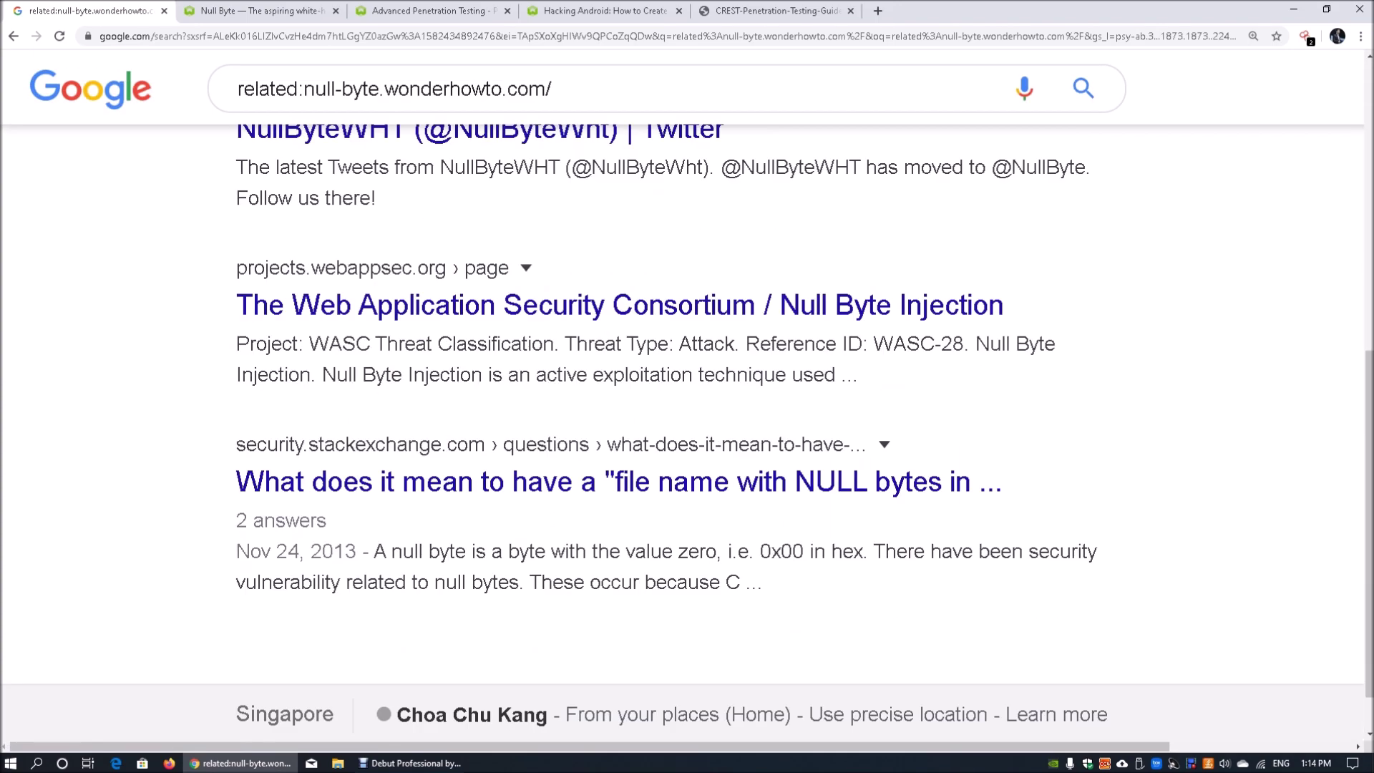
scroll(419, 118, "up", 8)
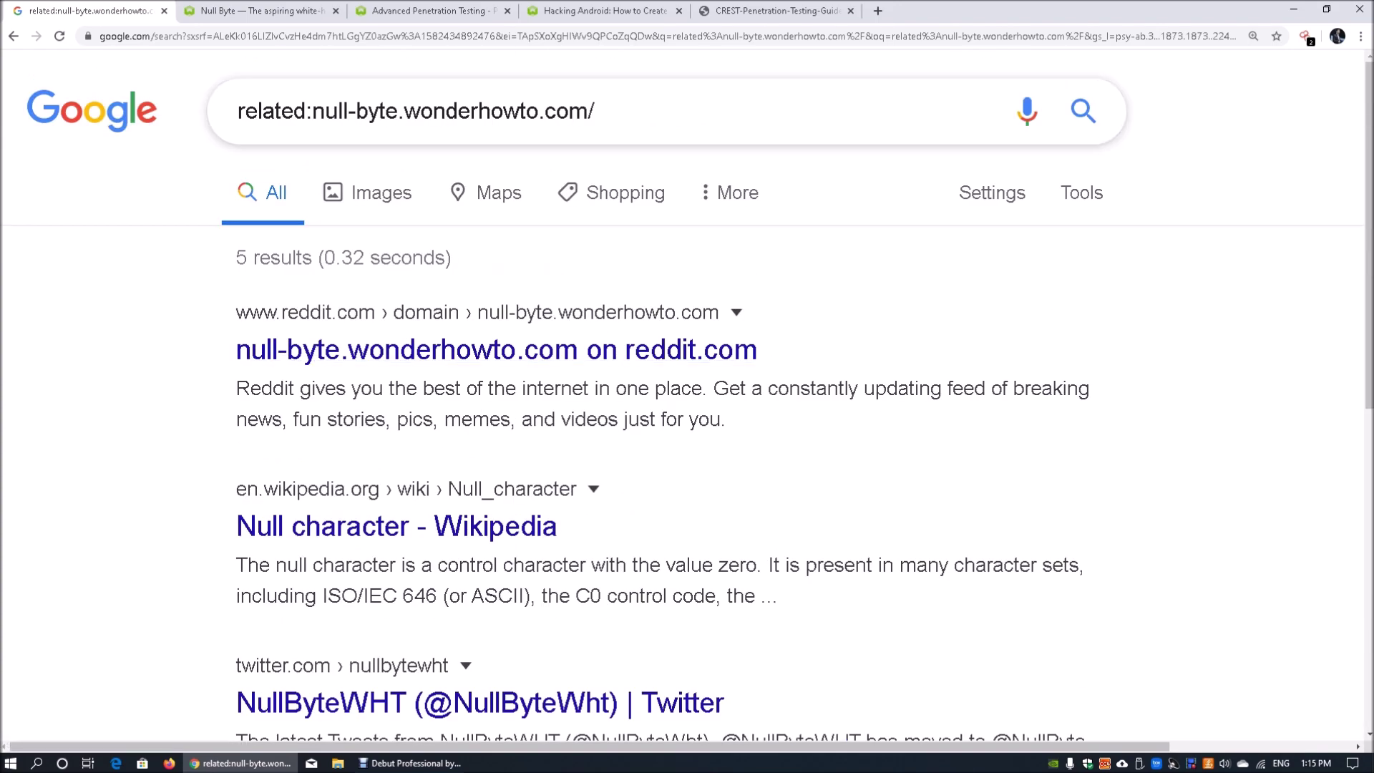
left_click_drag(405, 112, 312, 112)
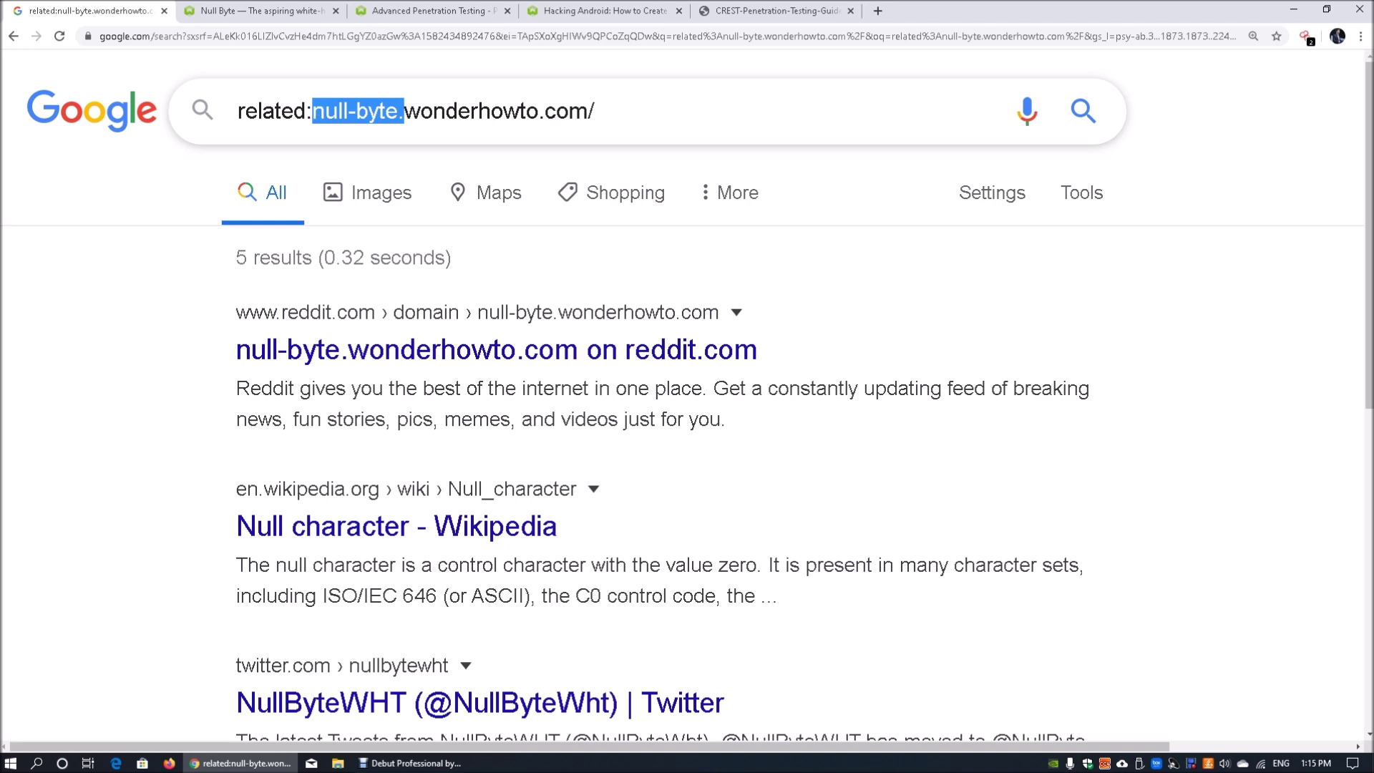
key("BackSpace")
key("Return")
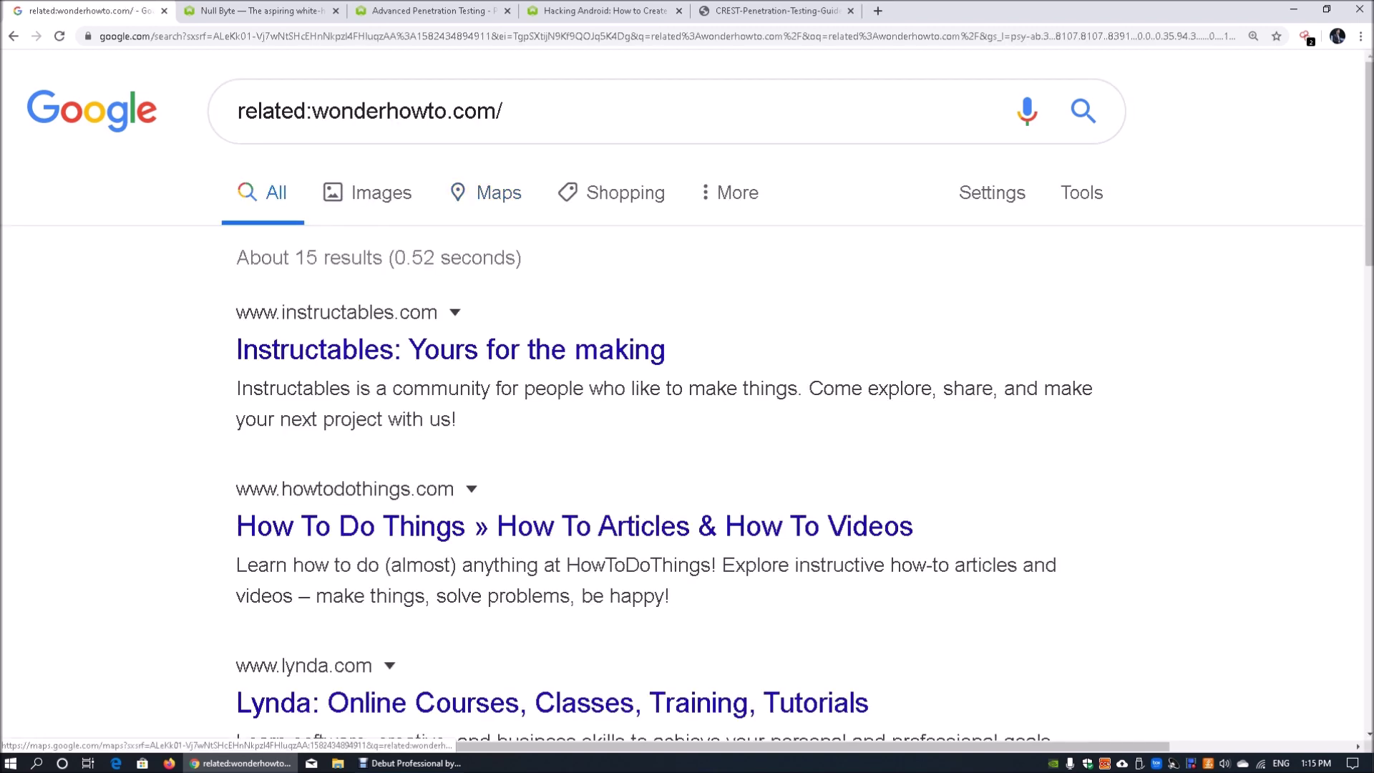
scroll(429, 366, "down", 2)
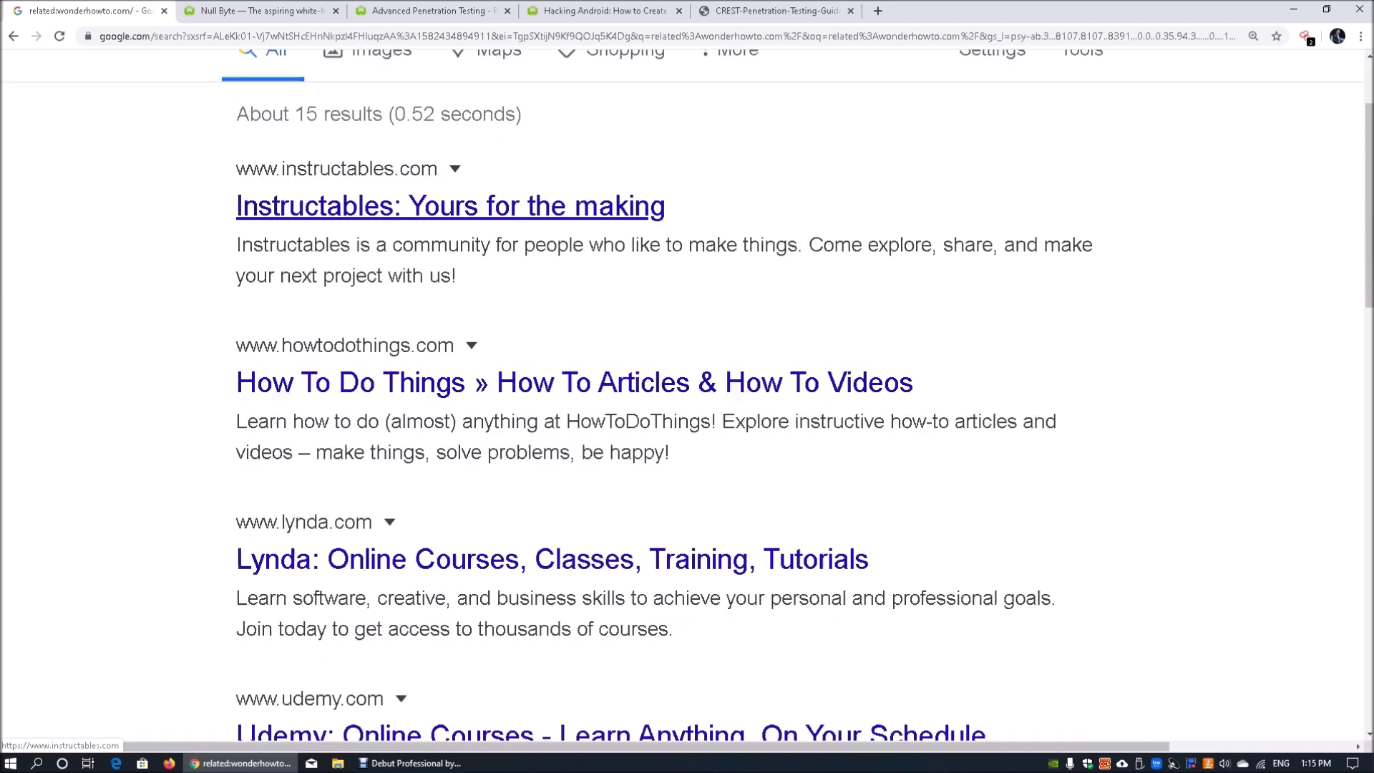
scroll(501, 372, "down", 3)
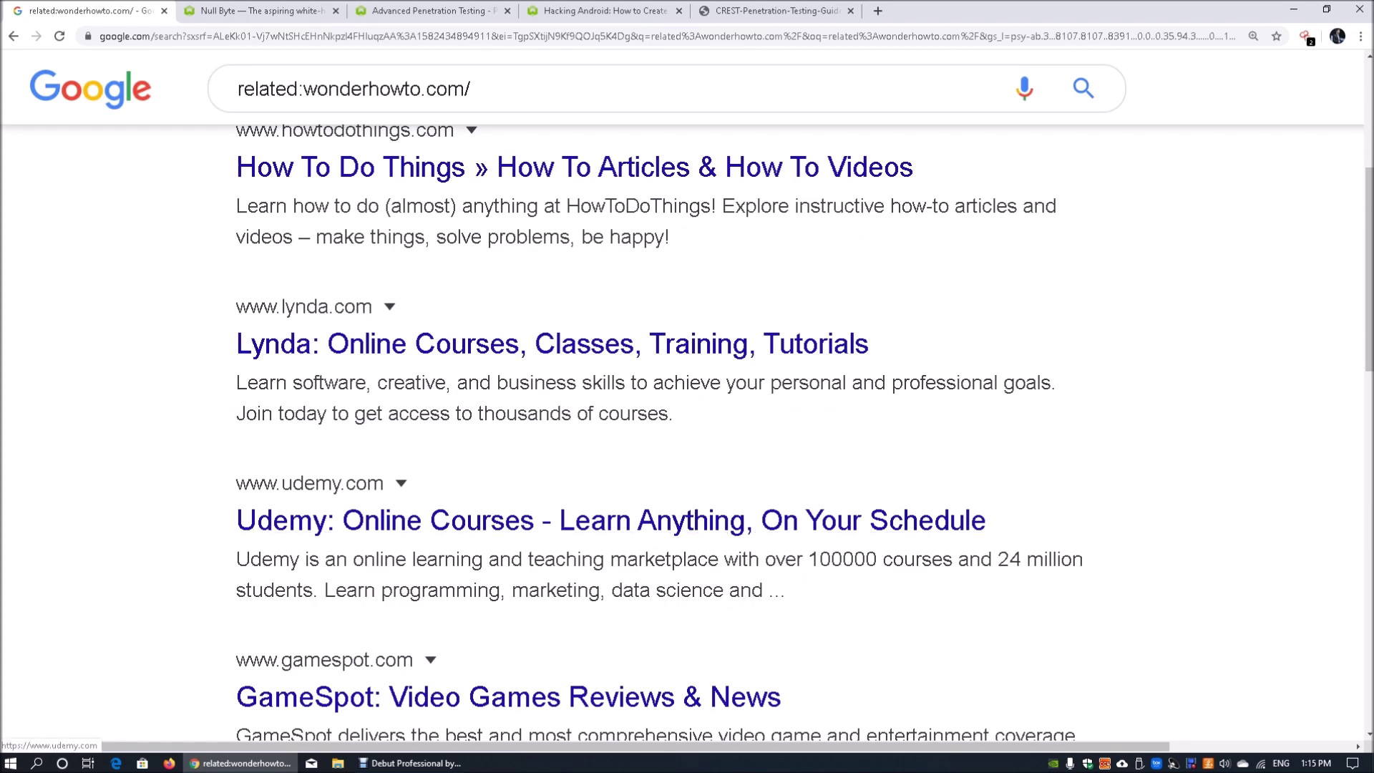
scroll(501, 501, "up", 5)
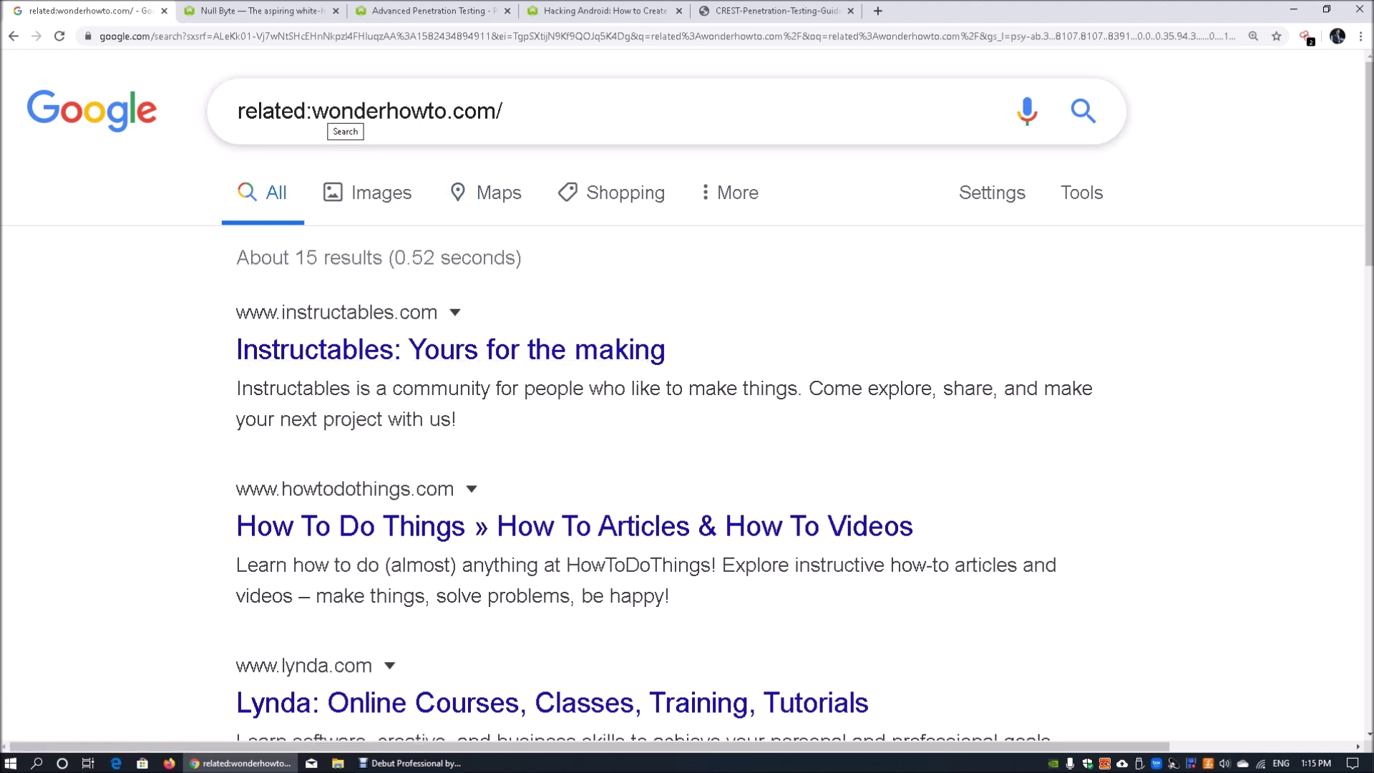
Step: Search inurl:wonderhowto.com "ethical hacking" and scroll through the roughly 1,030 Null Byte results
double_click(272, 111)
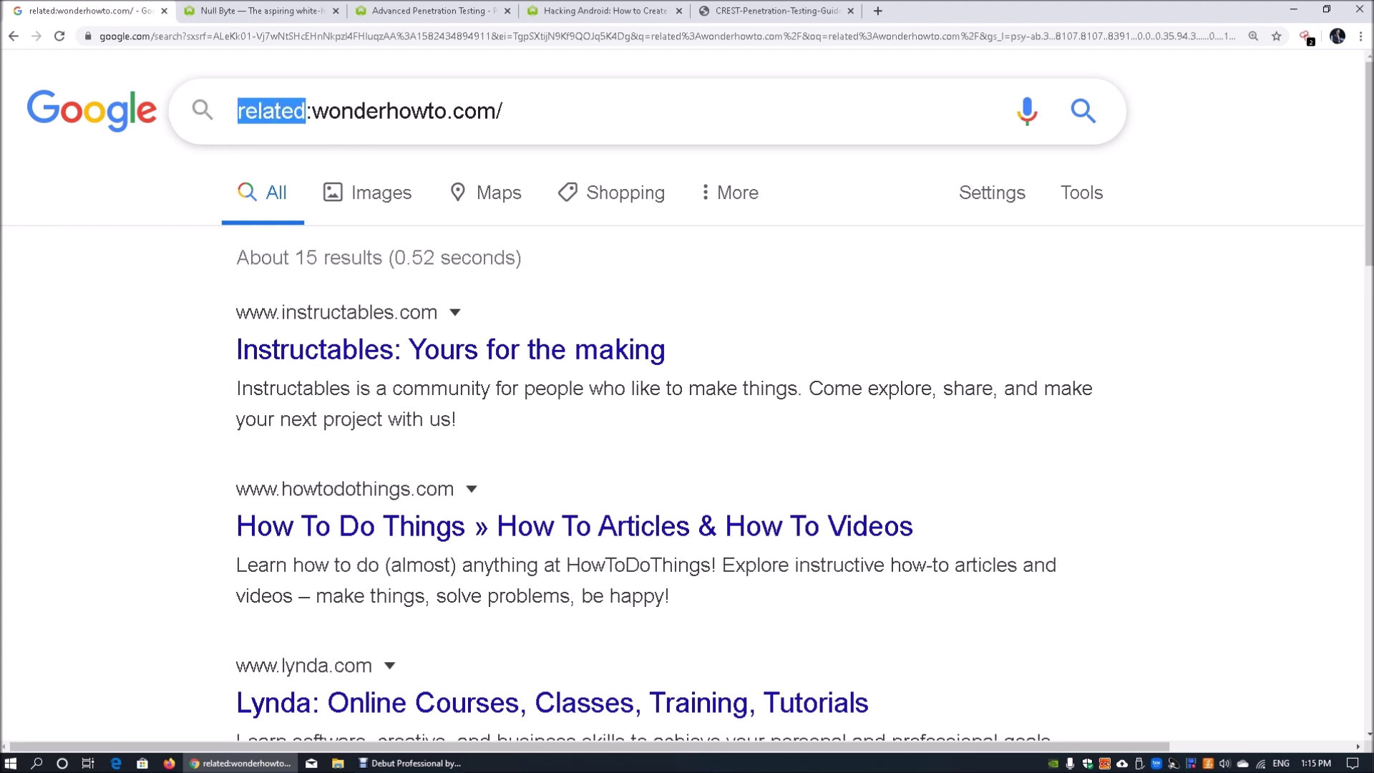
type("inurl")
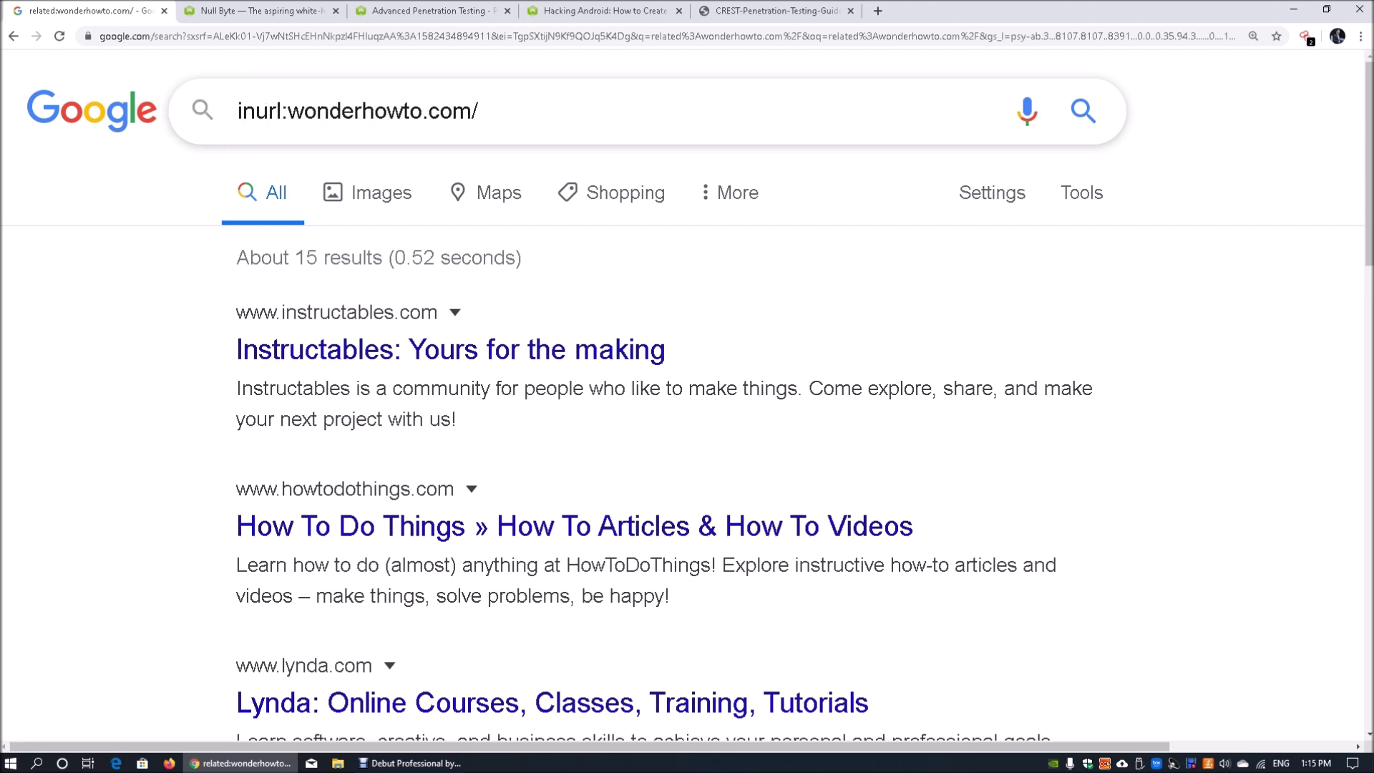
key("BackSpace")
type("\"ethical hacki")
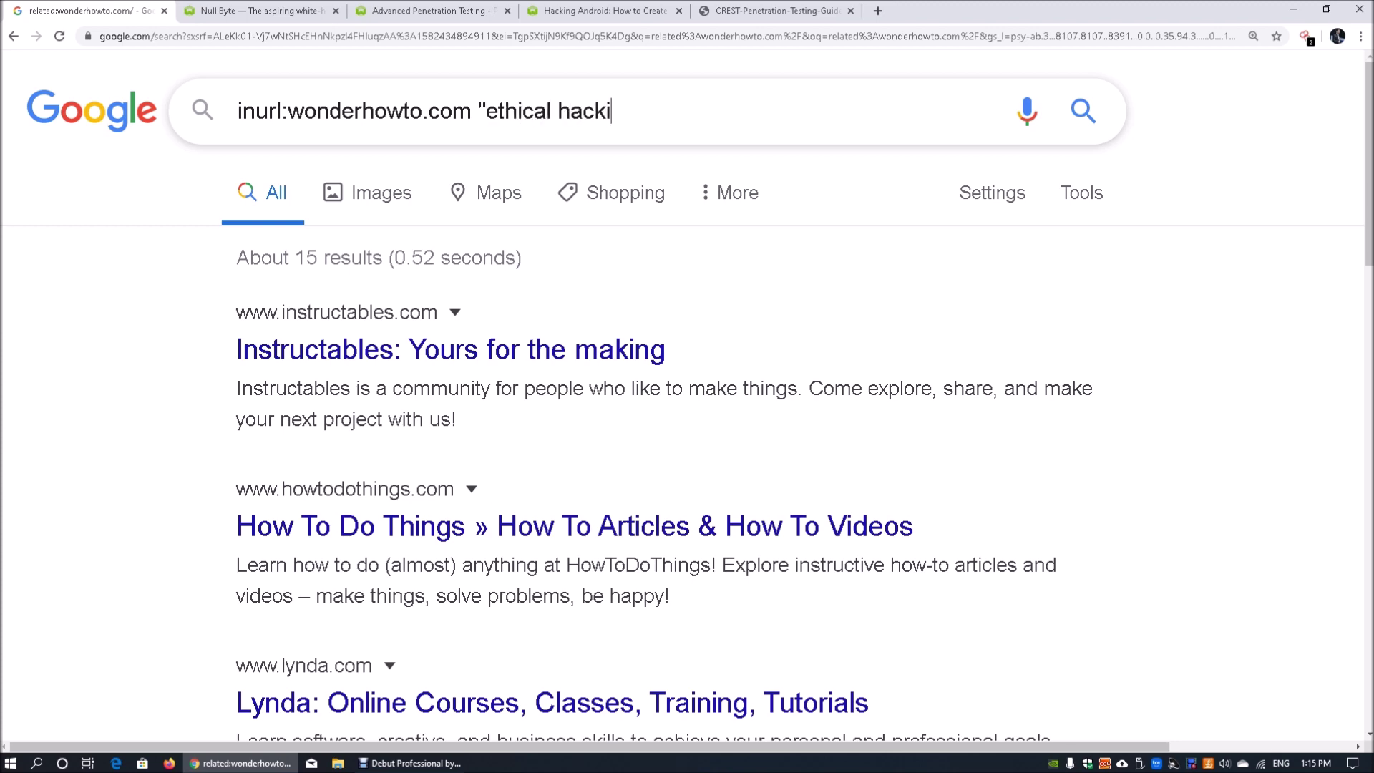
type("ng\"")
key("Return")
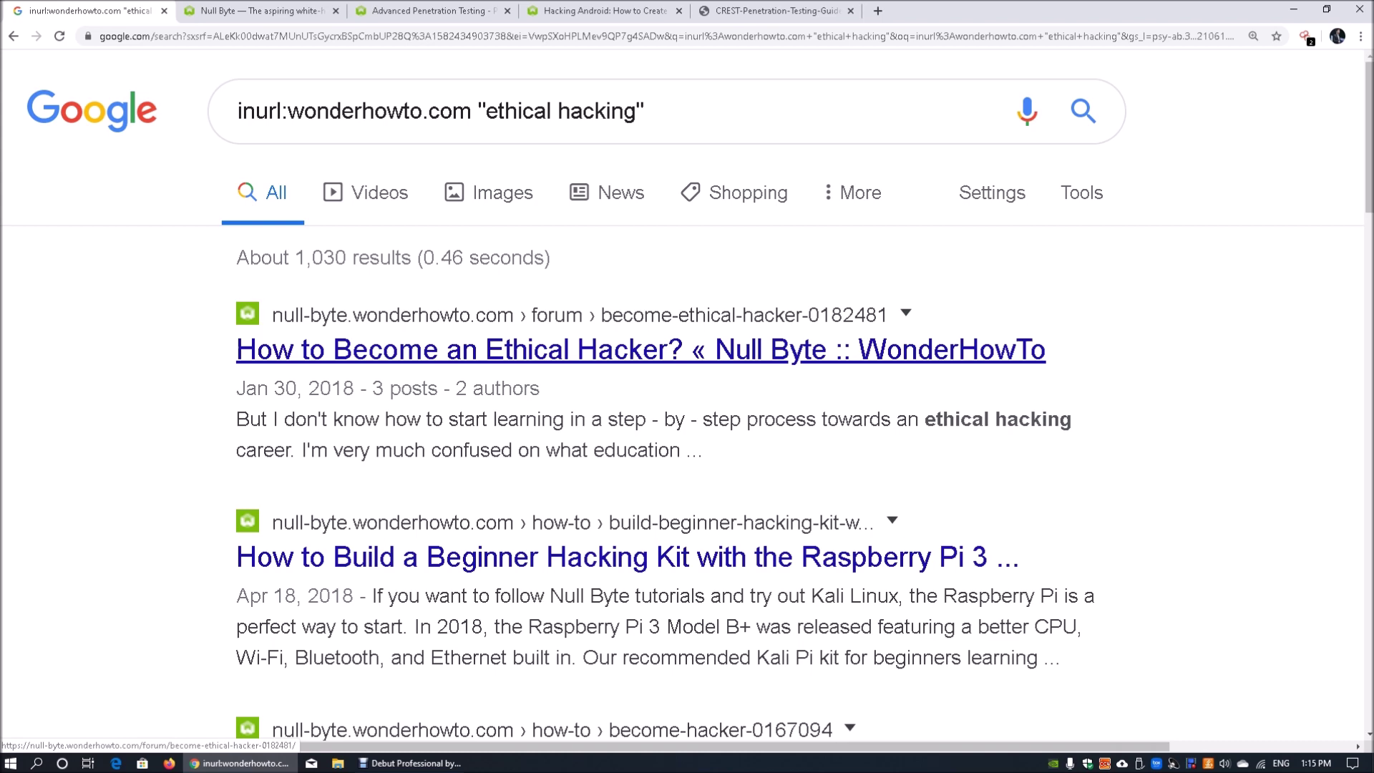
scroll(572, 345, "down", 3)
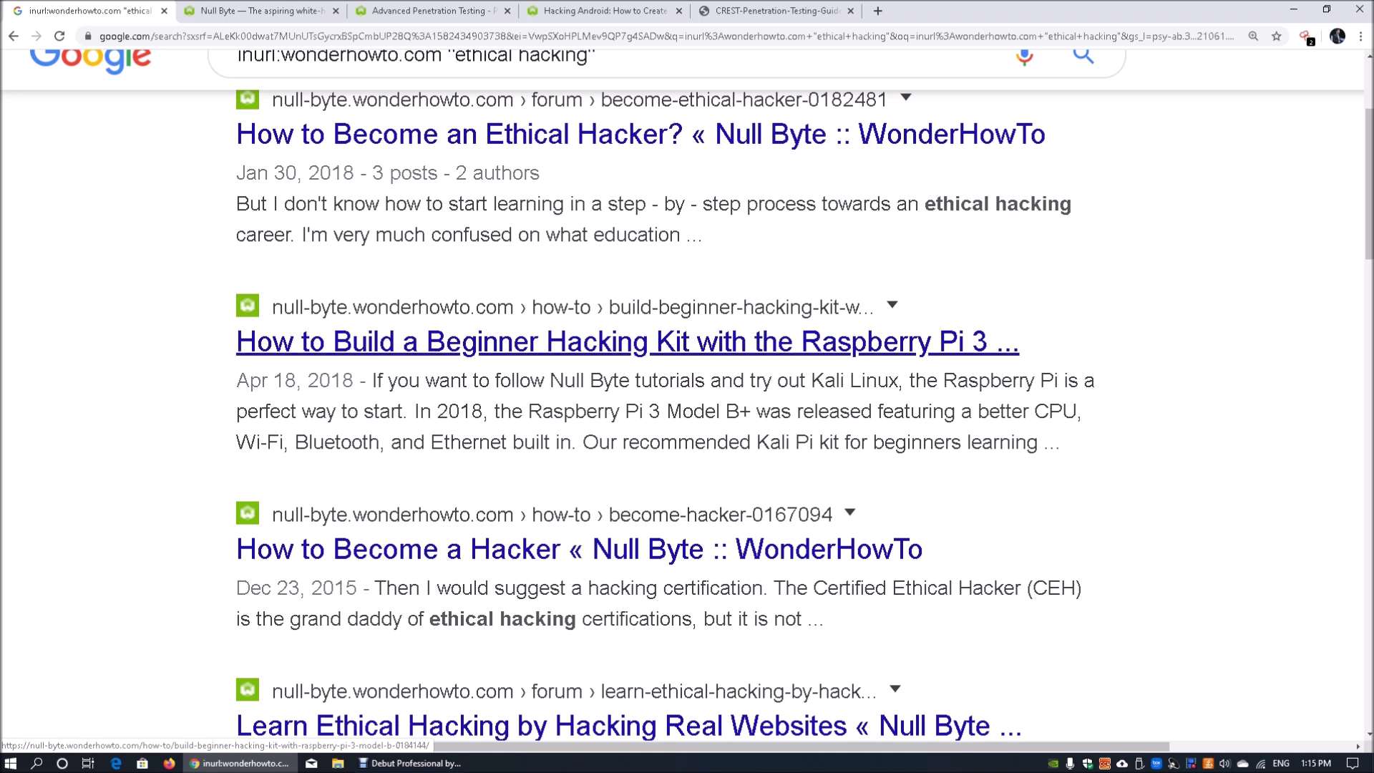
scroll(687, 430, "down", 4)
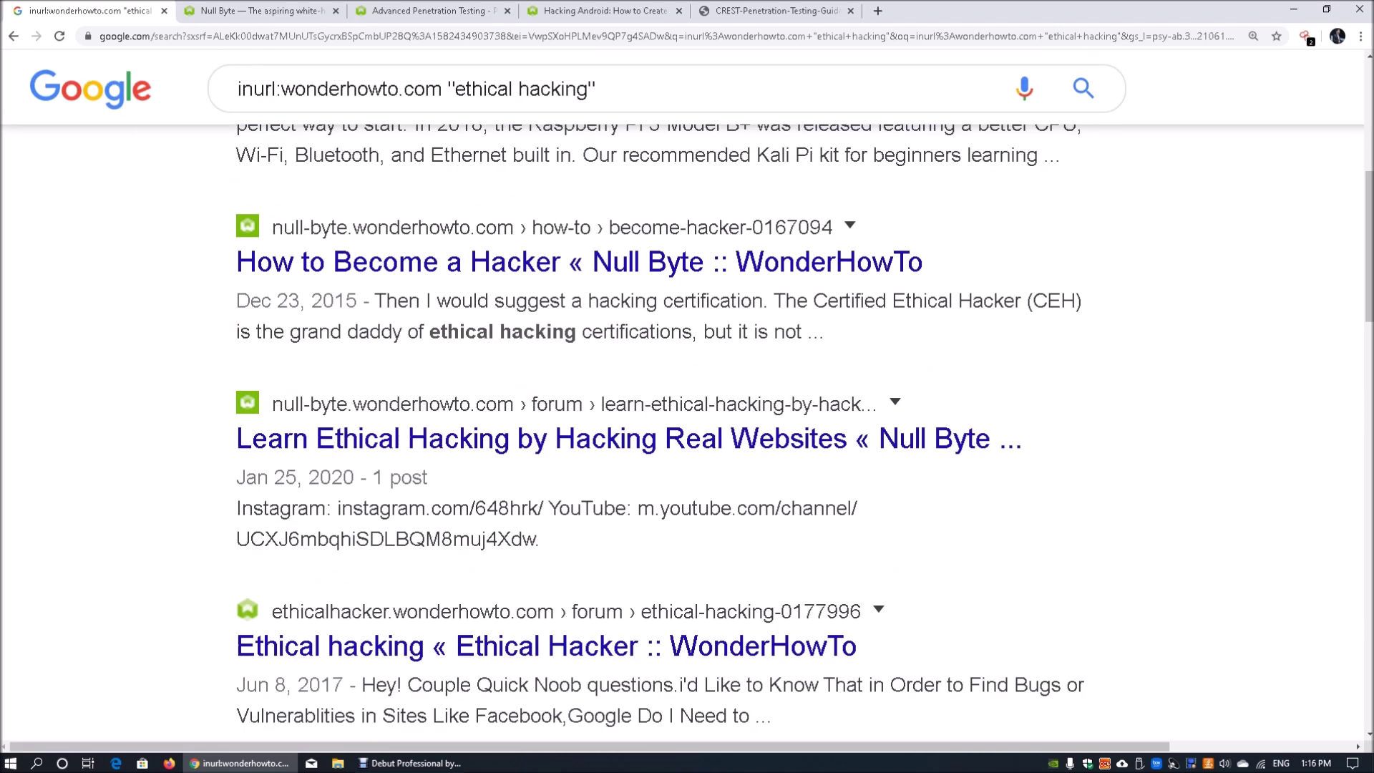
scroll(272, 118, "up", 7)
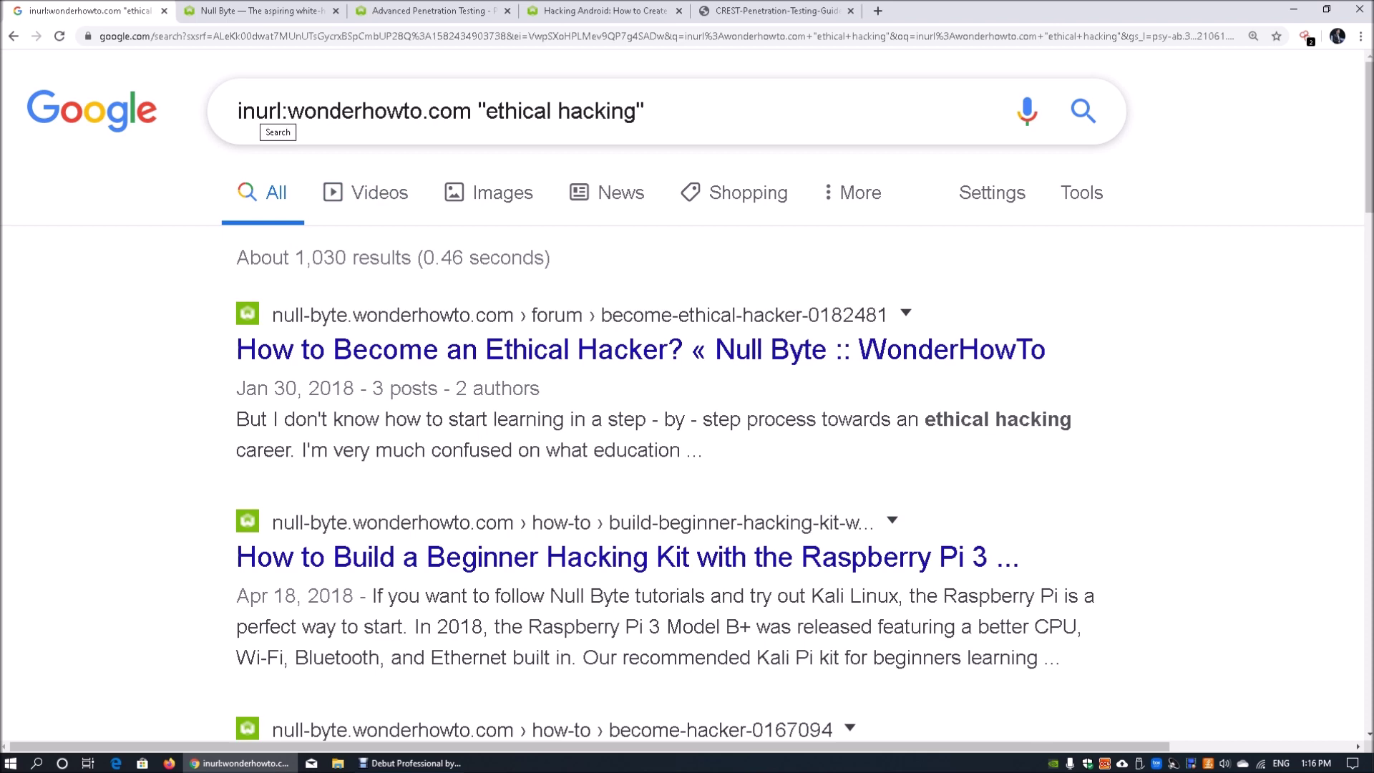
Step: Replace the query with intext:"ethical hacking" and scroll the roughly 8,740,000 results
triple_click(272, 114)
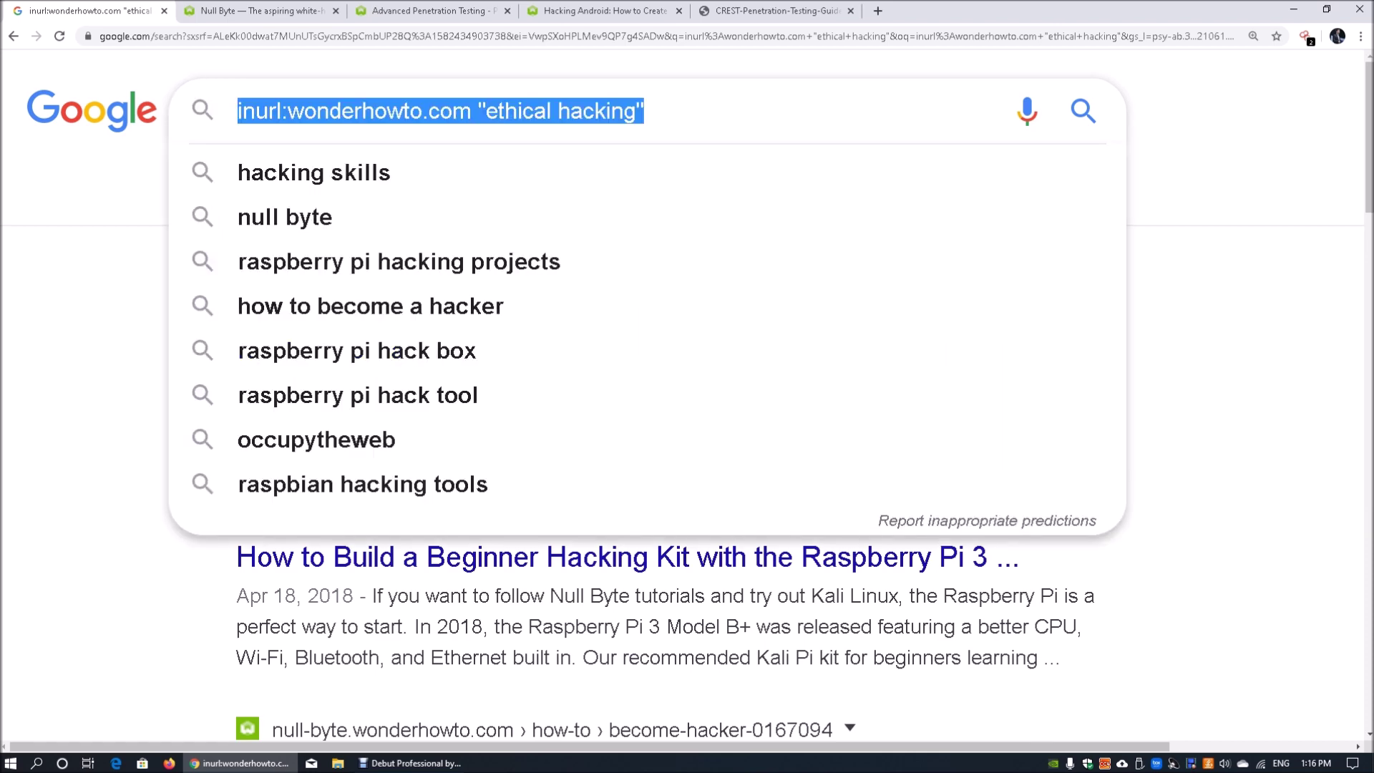
type("intext:")
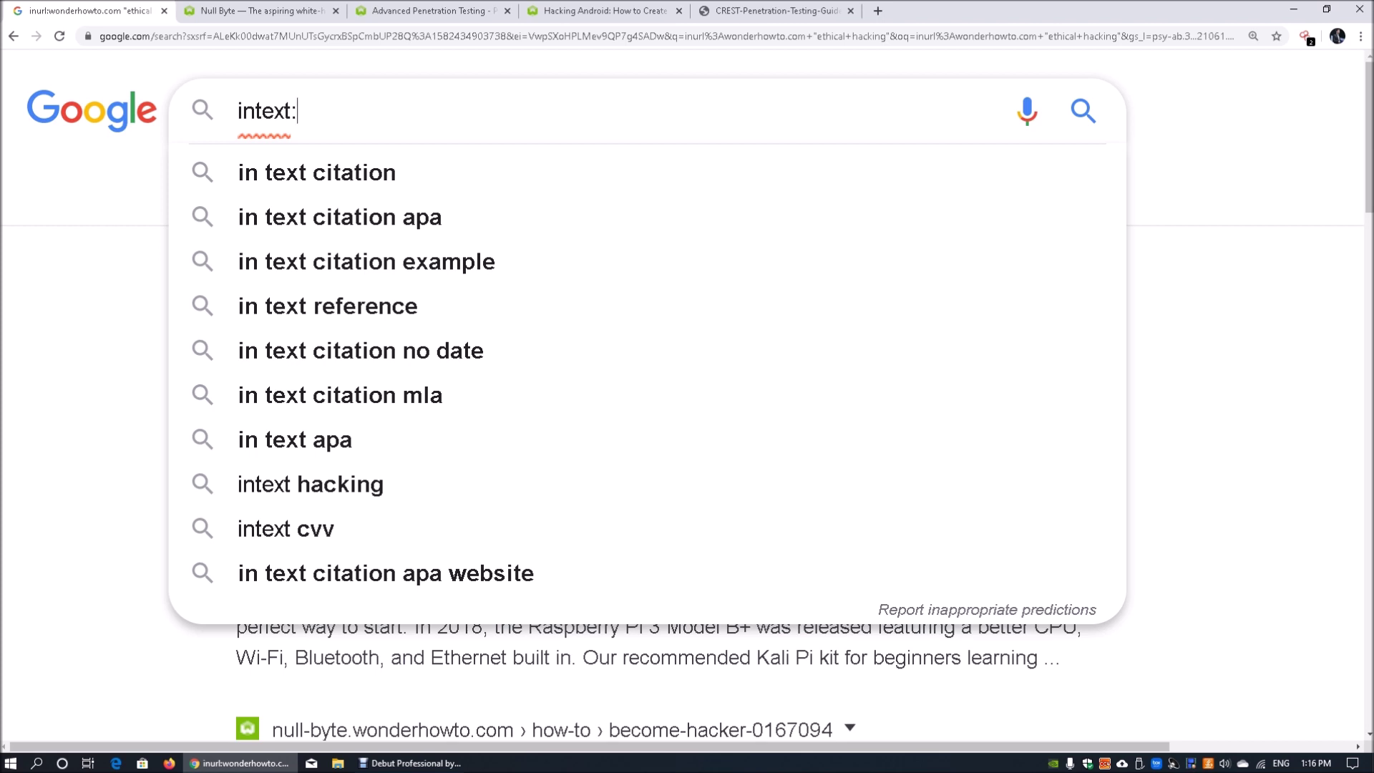
type("e")
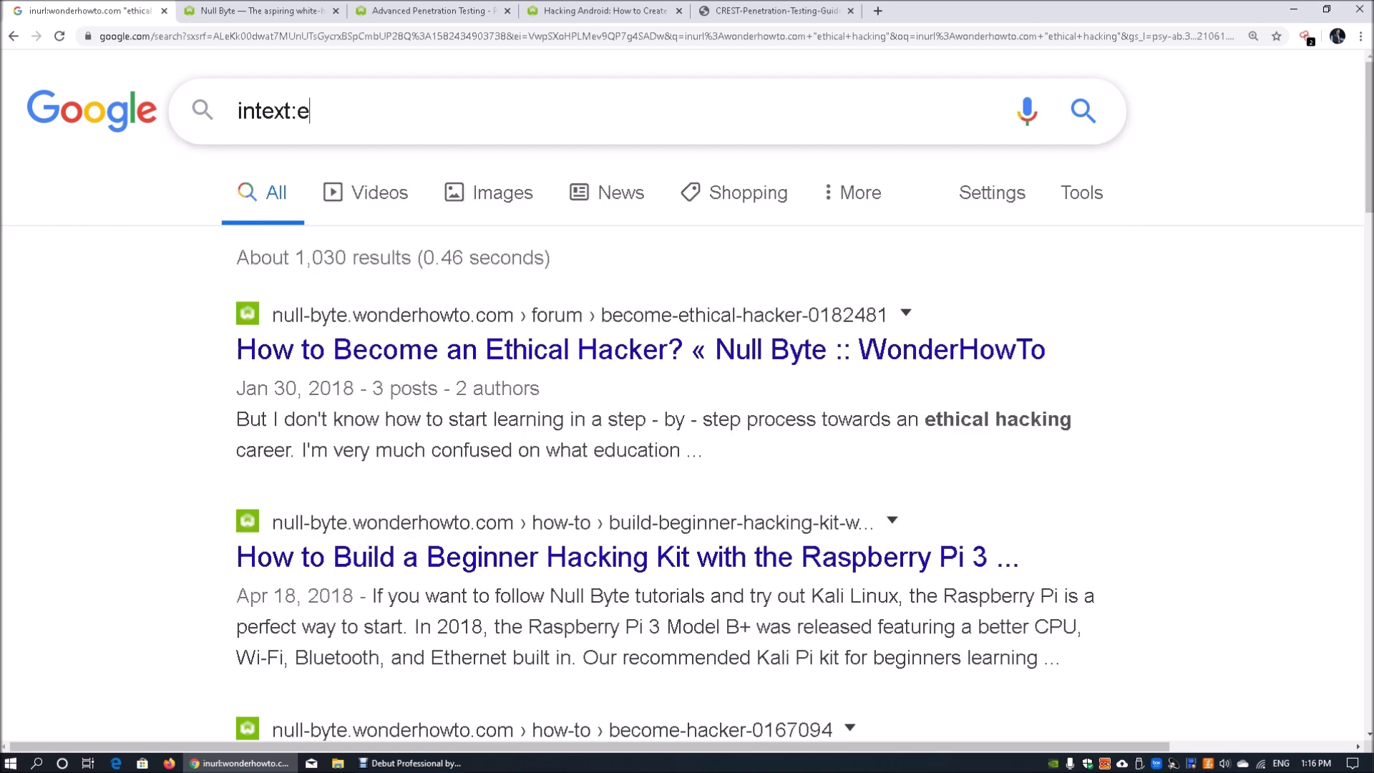
type("thical hacking\"")
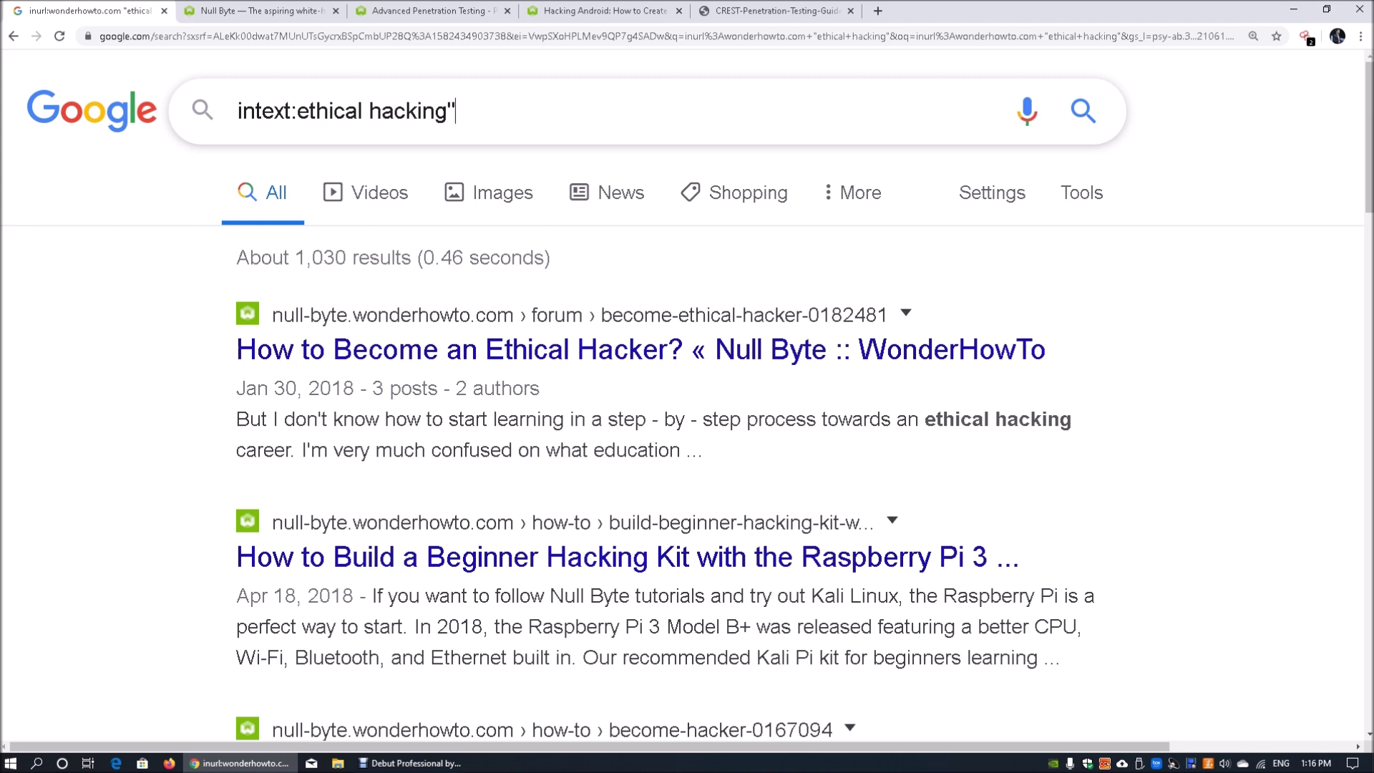
key("Left")
key("Left")
key("Left")
key("Left")
key("Left")
key("Left")
key("Left")
key("Left")
key("Left")
key("Left")
key("Left")
key("Left")
key("Left")
key("Left")
key("Left")
key("Left")
type("\"")
key("Return")
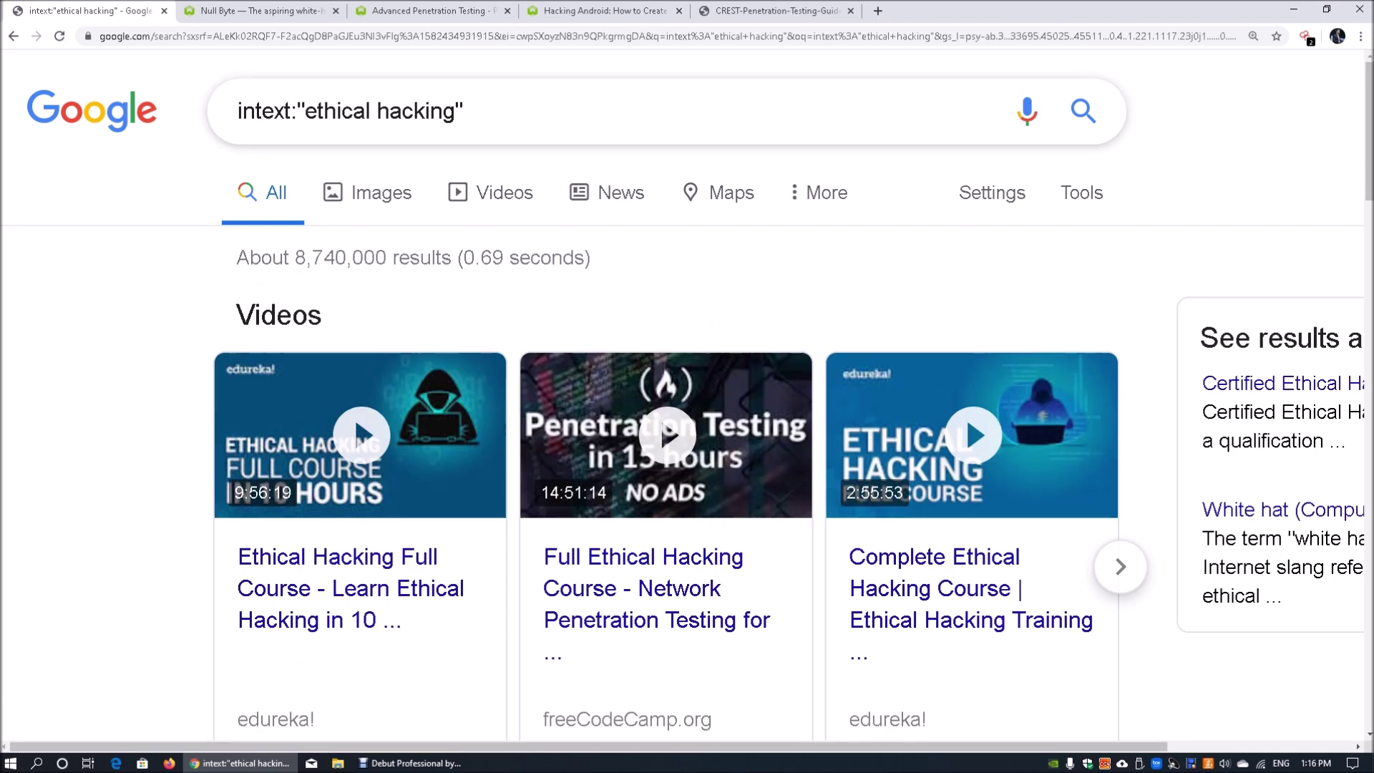
scroll(353, 415, "down", 10)
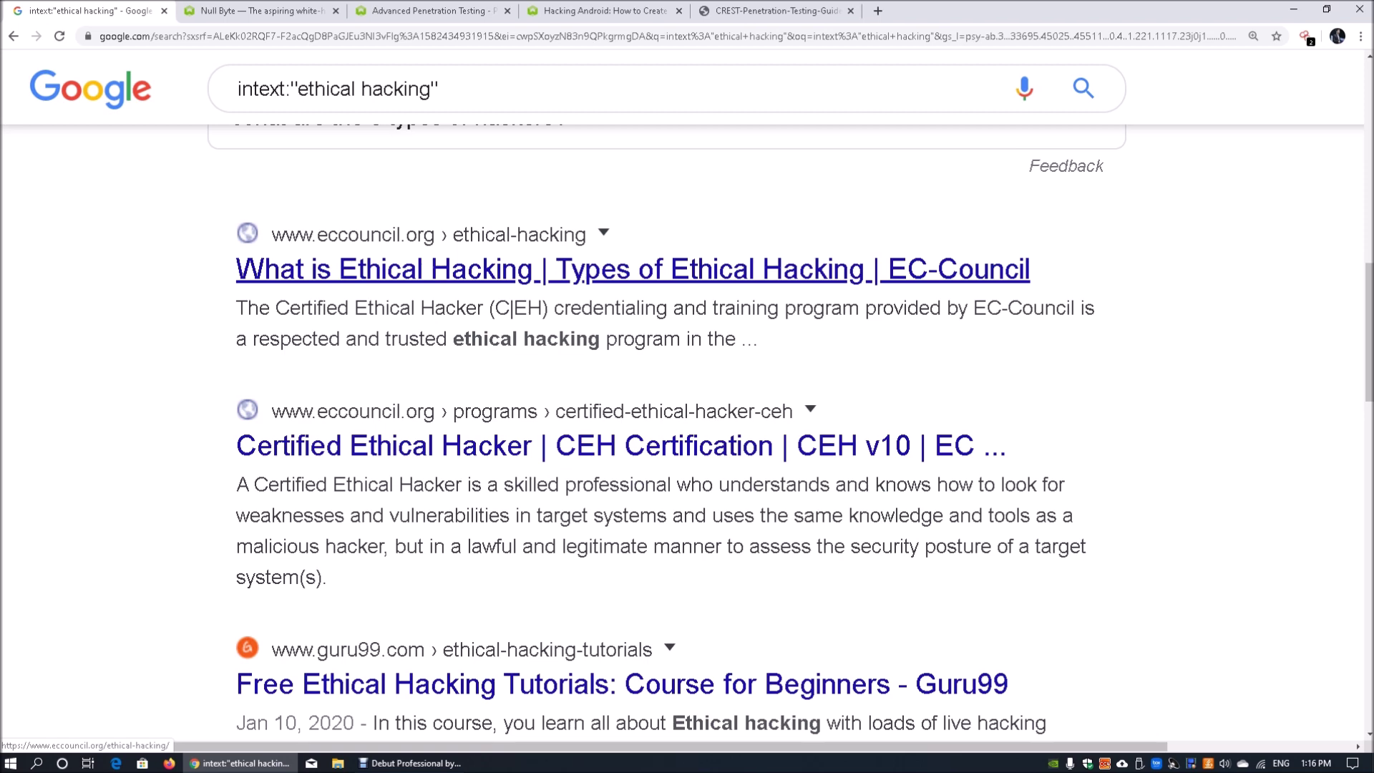
Step: Open EC-Council's "What is Ethical Hacking" page in a new tab, zoom in, then return to results
right_click(455, 270)
left_click(501, 285)
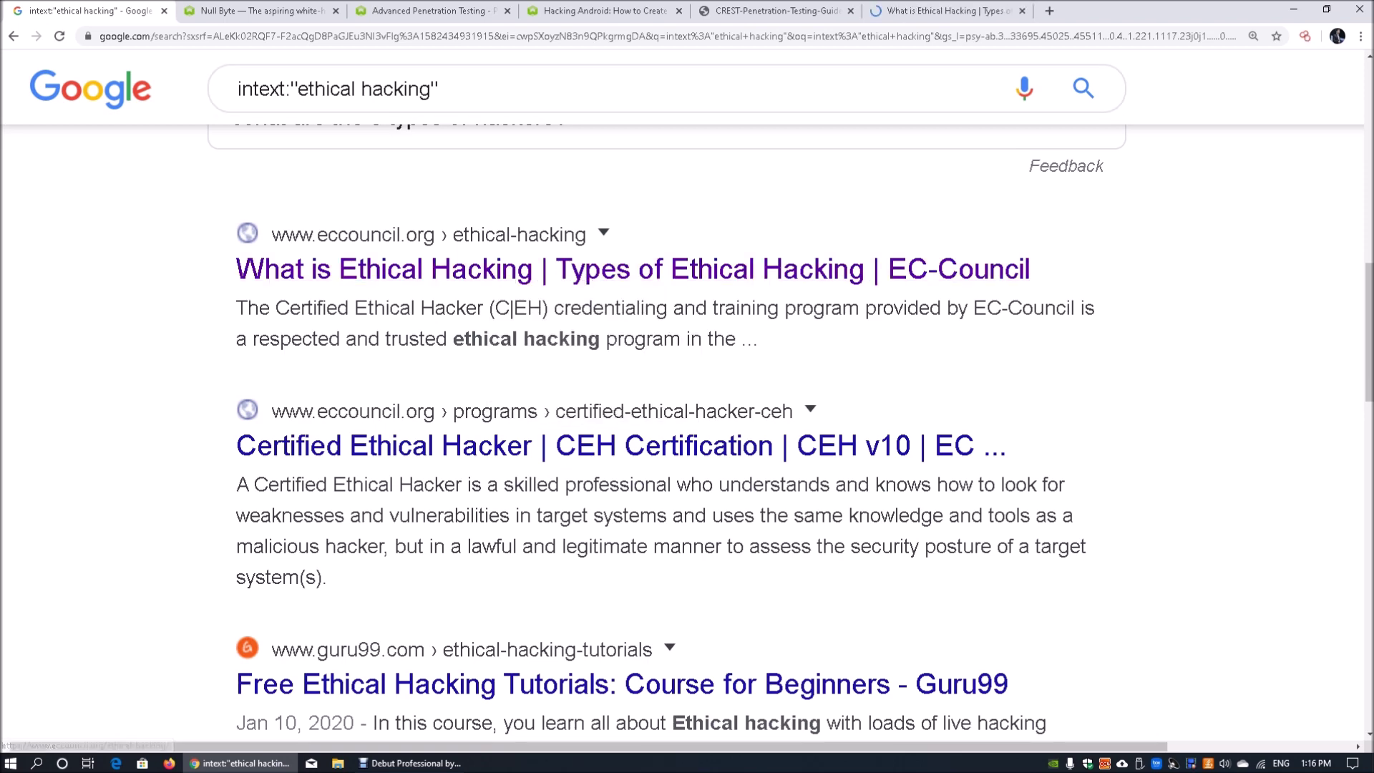
left_click(945, 11)
key("ctrl+plus")
key("ctrl+plus")
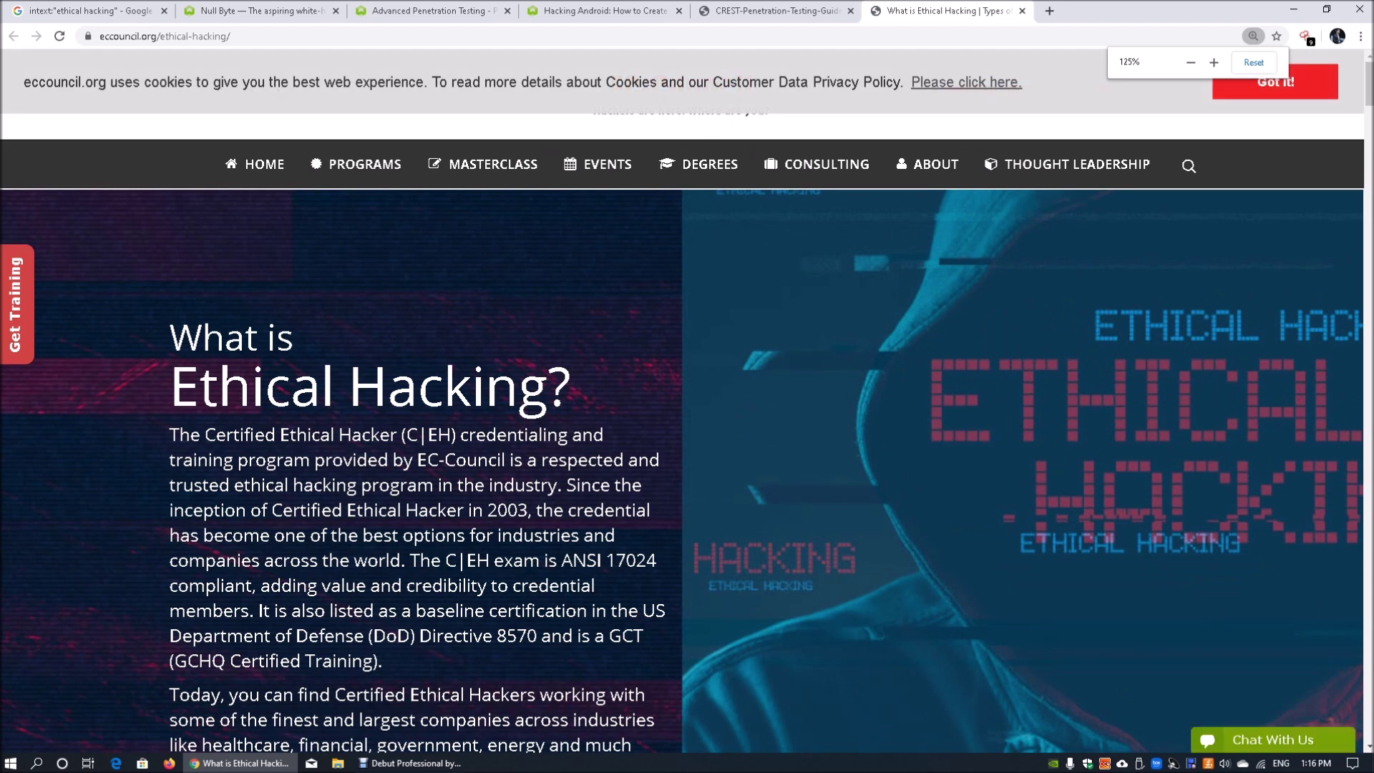
key("ctrl+1")
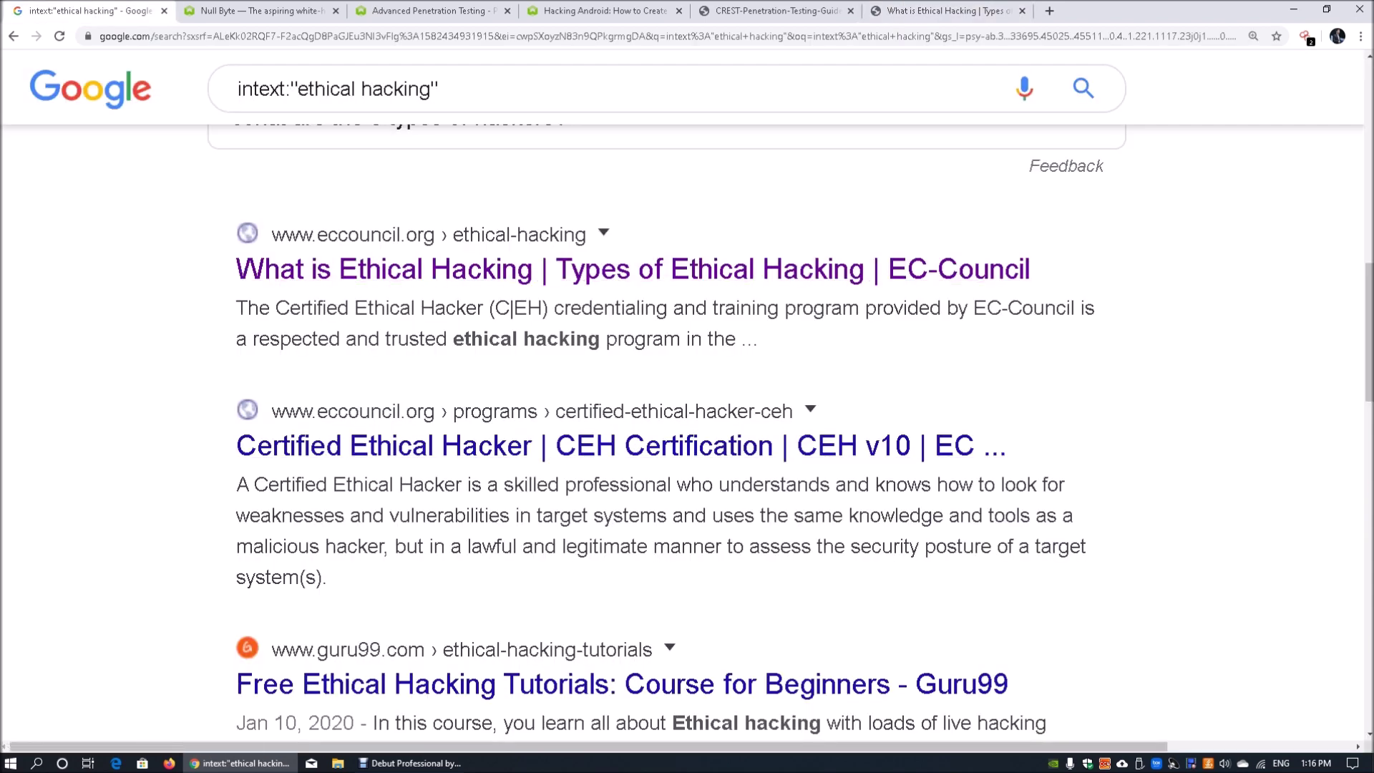